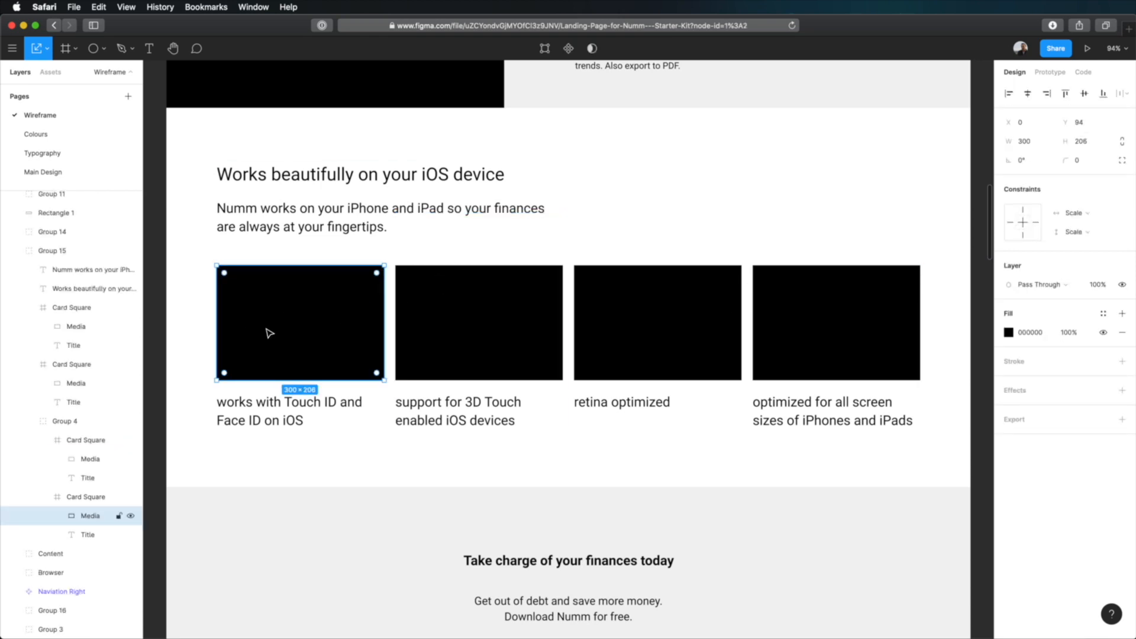
Copy the heading, paragraph and four card captions of the "Works beautifully on your iOS device" section in the wireframe.
left_click(290, 411)
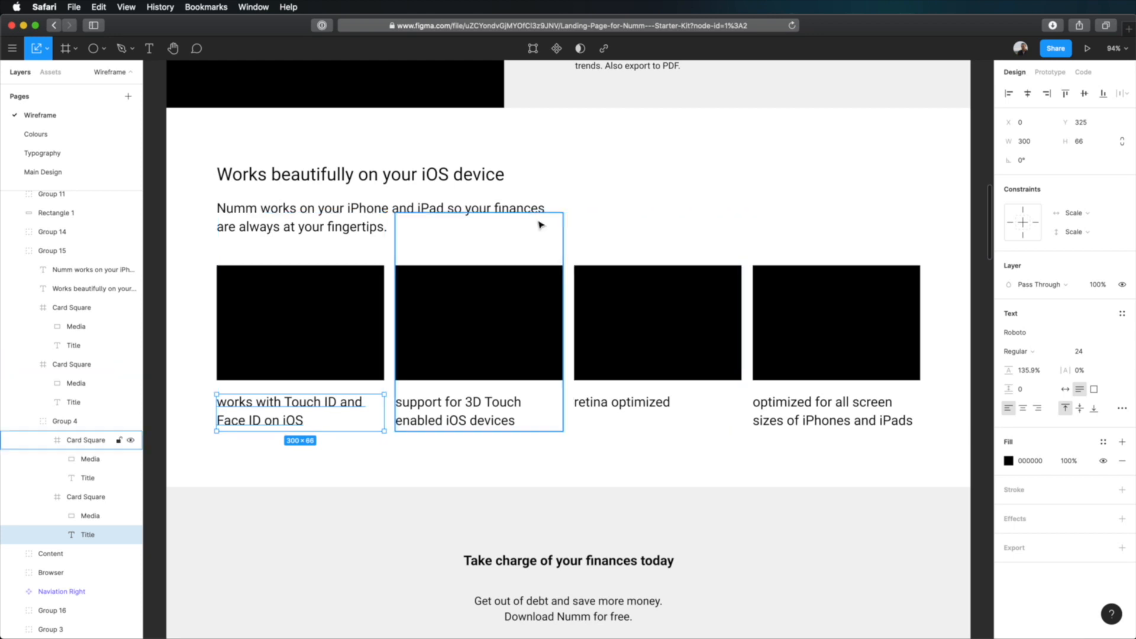
left_click(364, 179)
left_click(373, 216, "shift")
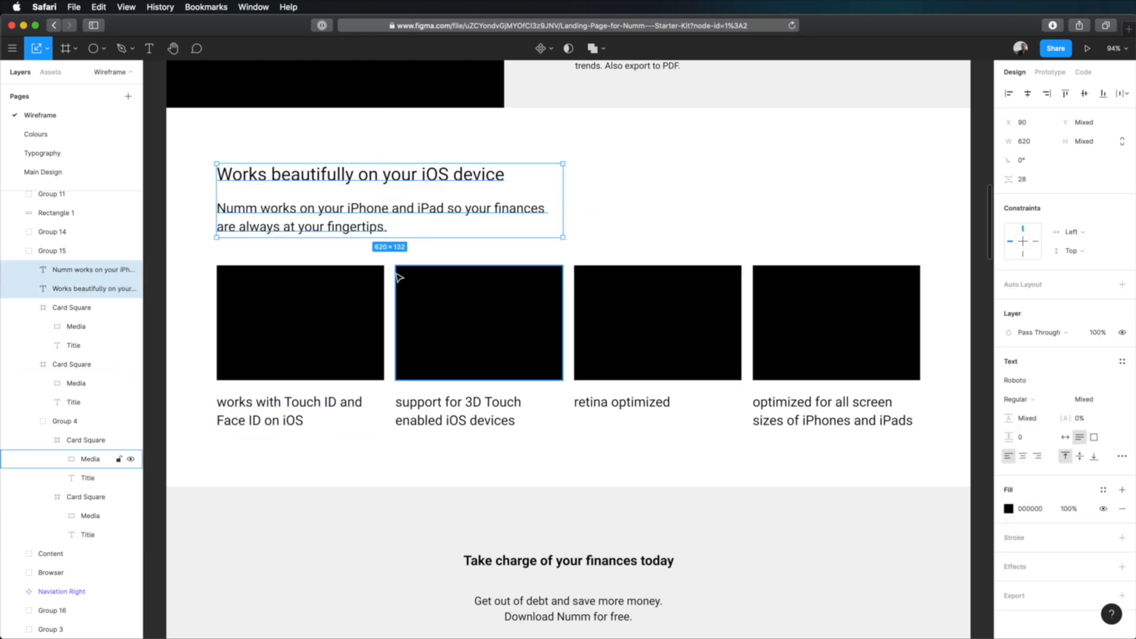
left_click(267, 407, "shift")
left_click(457, 414, "shift")
left_click(624, 406, "shift")
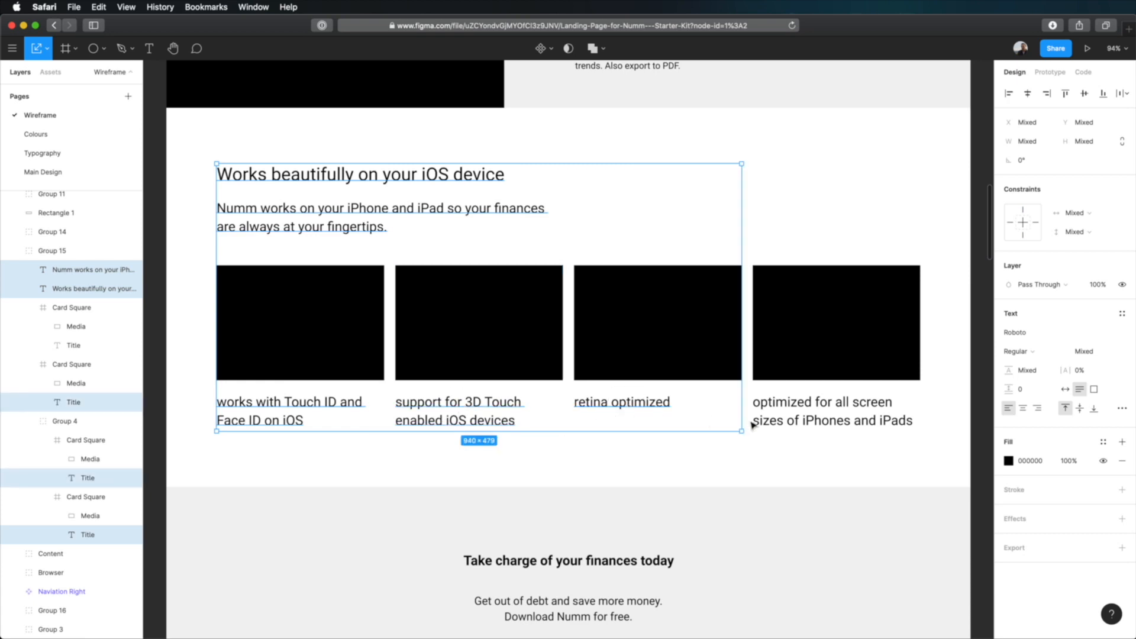
left_click(815, 421, "shift")
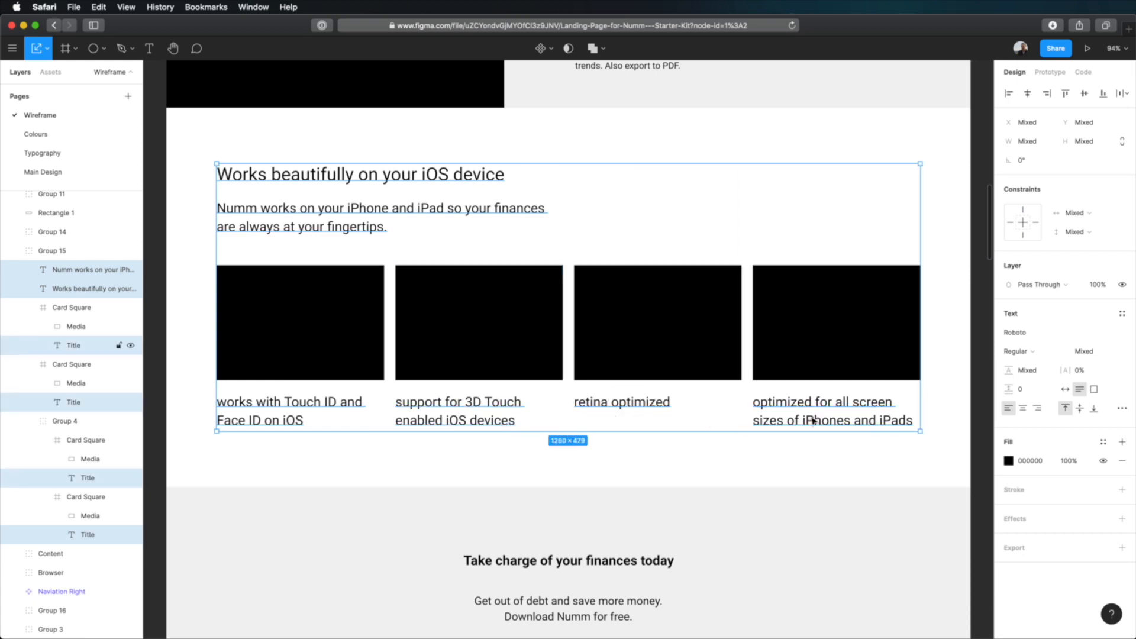
Paste the copied iOS section texts into the Main Design page, in the empty area below the feature list.
left_click(56, 175)
scroll(629, 327, "down", 7)
scroll(680, 342, "up", 3)
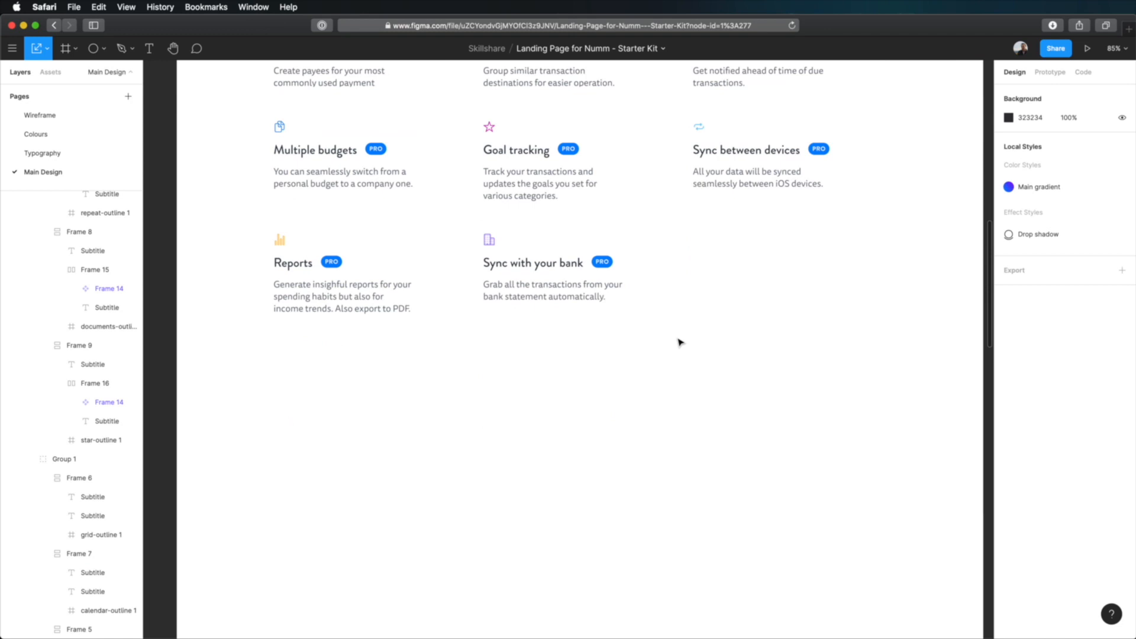
scroll(545, 451, "down", 4)
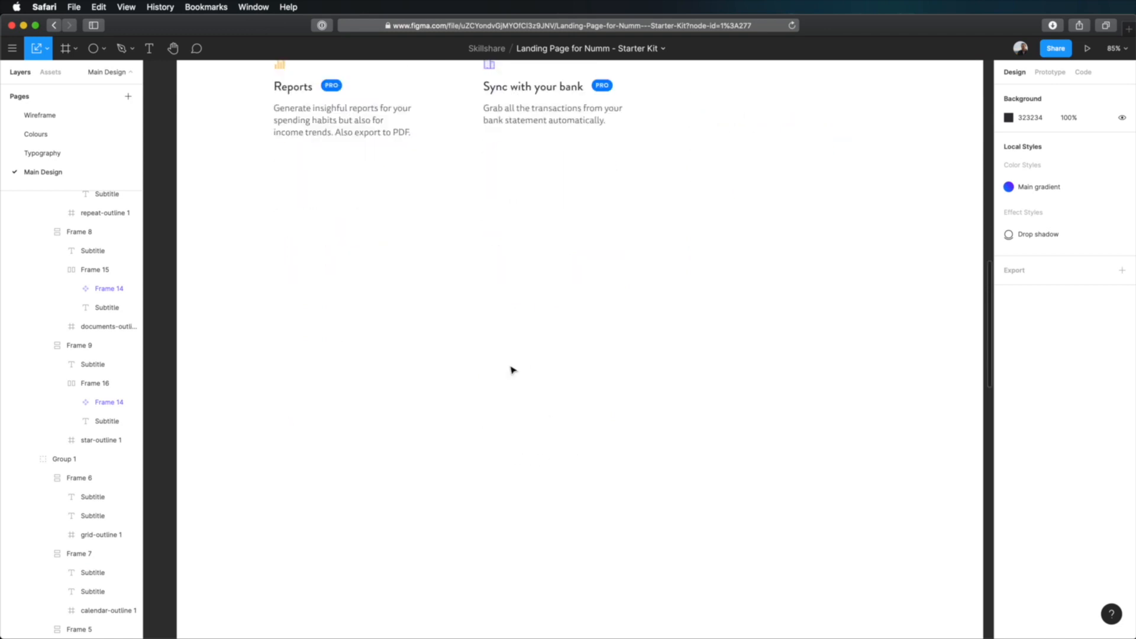
key("super+v")
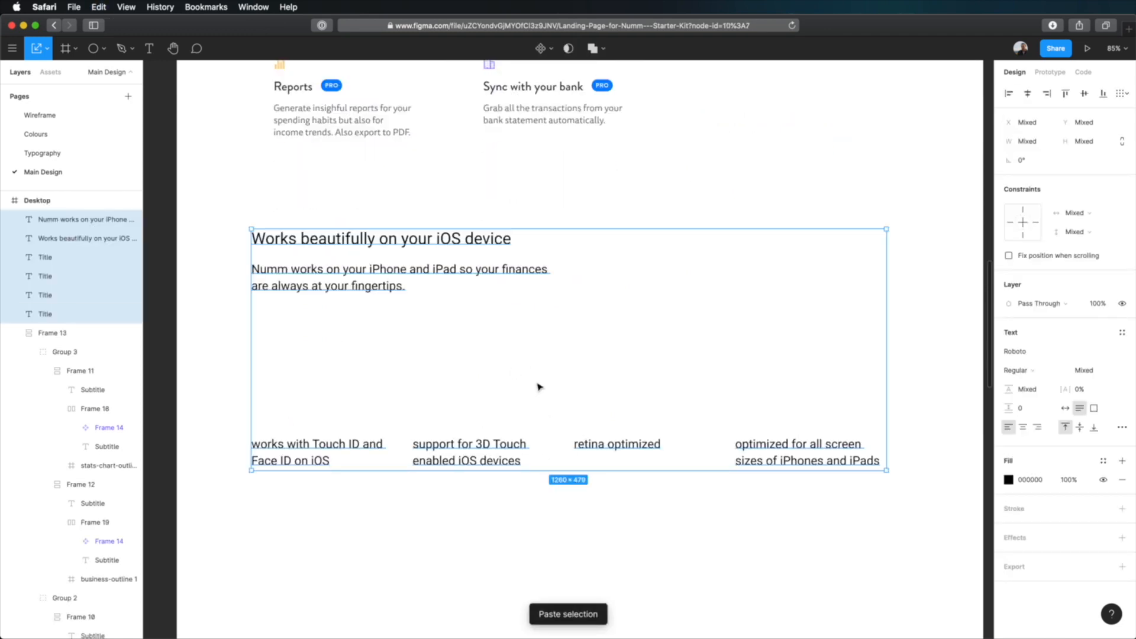
Collapse the layer tree and rename Frame 13, which holds the budgeting features, as Features 1.
scroll(532, 355, "up", 3)
left_click(522, 294)
scroll(655, 297, "up", 9)
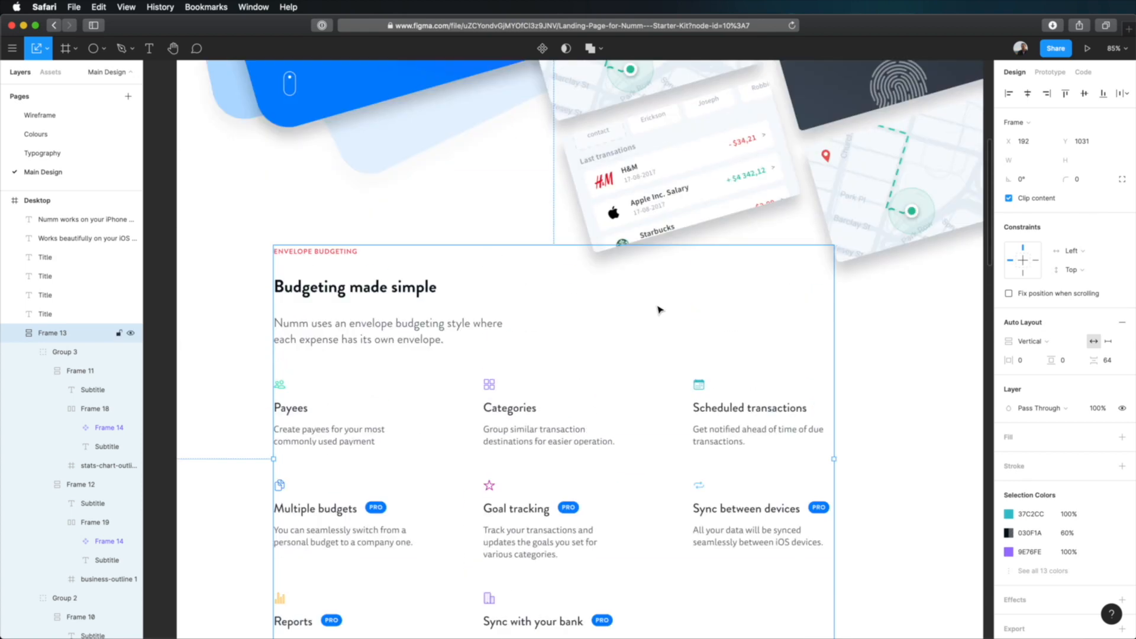
left_click(492, 270)
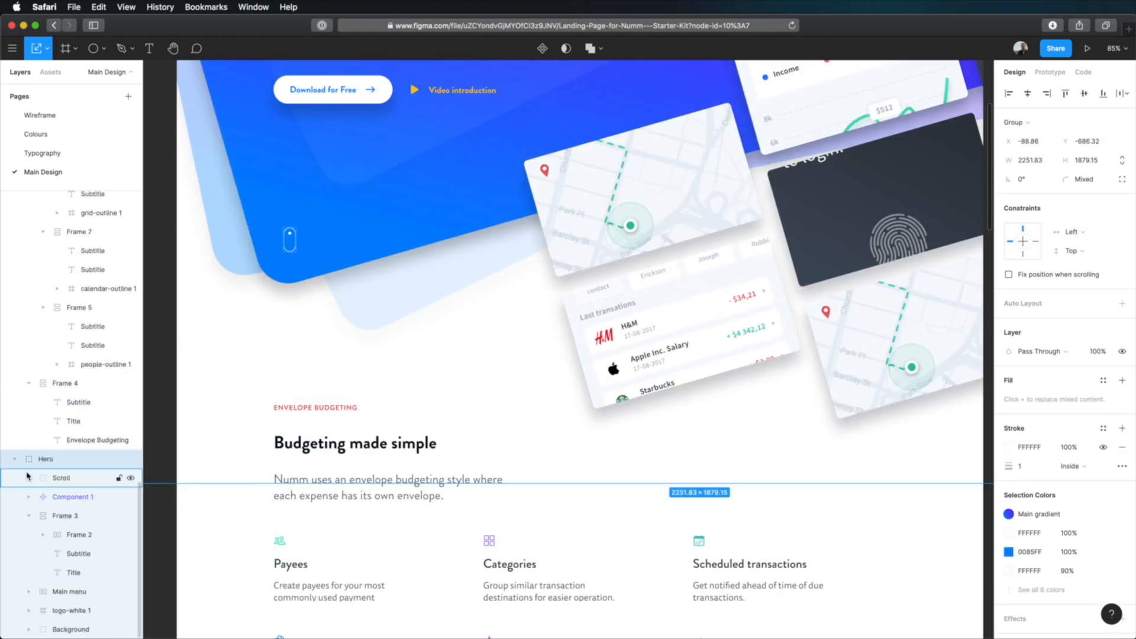
scroll(47, 414, "up", 10)
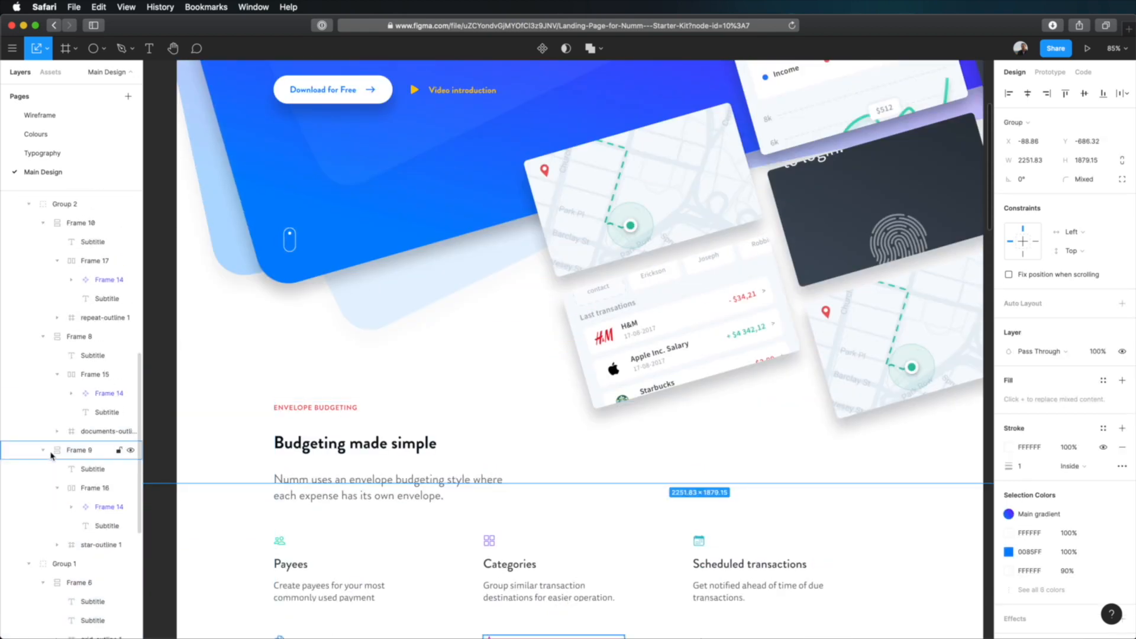
left_click(14, 333)
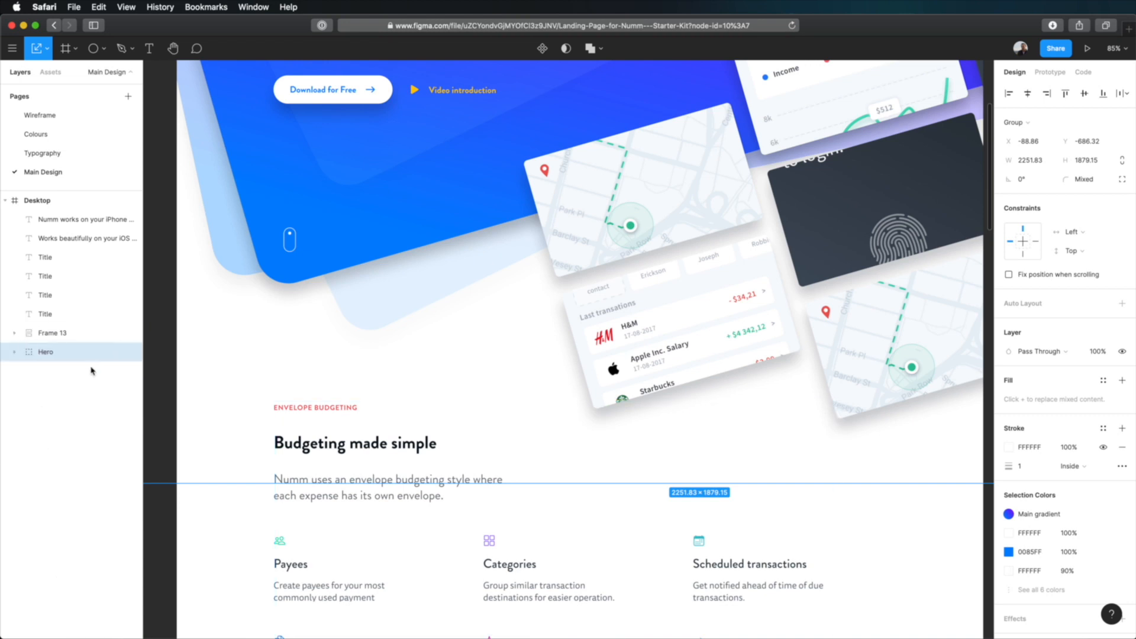
key("shift+Tab")
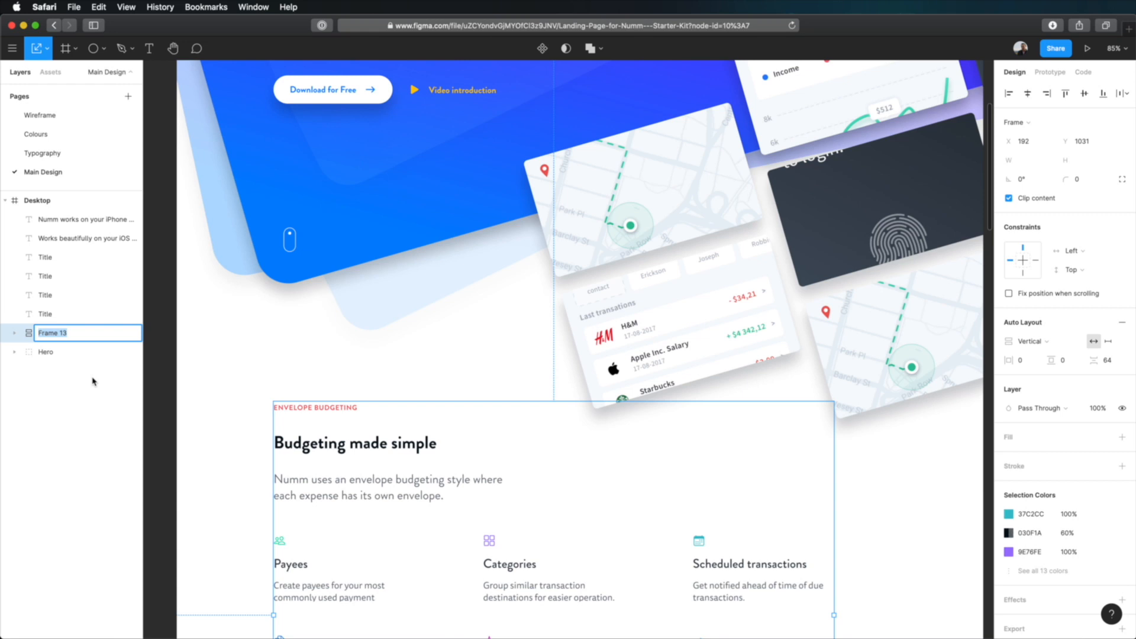
type("Features")
key("Return")
Collapse Group 3, Group 2, Group 1 and Frame 4 inside Features 1, and collapse Features 1 itself.
left_click(15, 333)
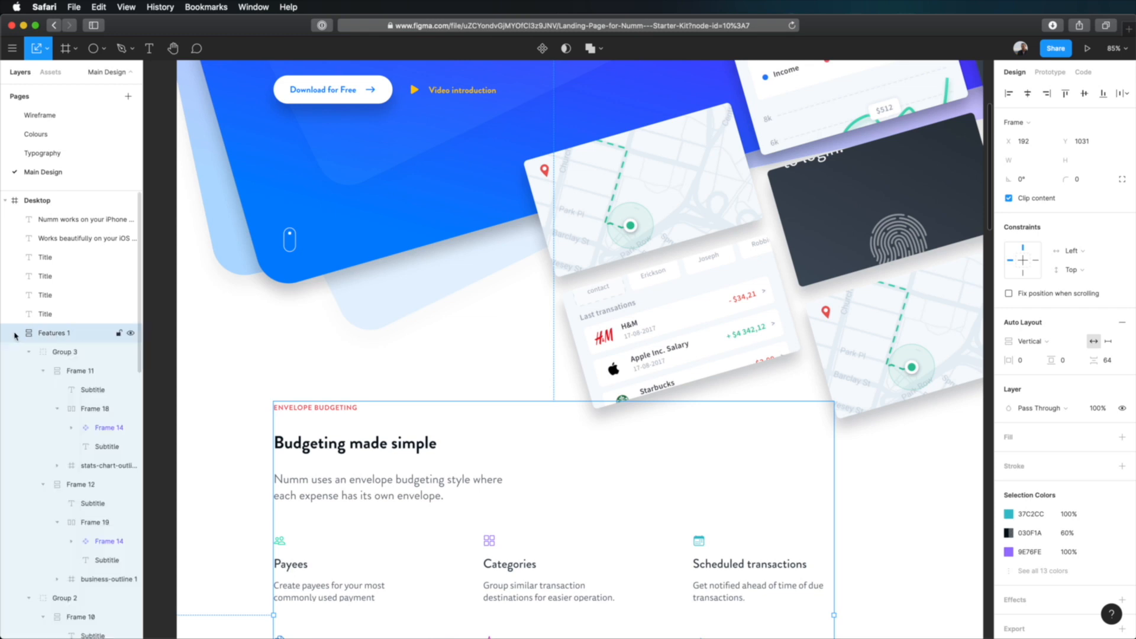
left_click(29, 353)
left_click(27, 371)
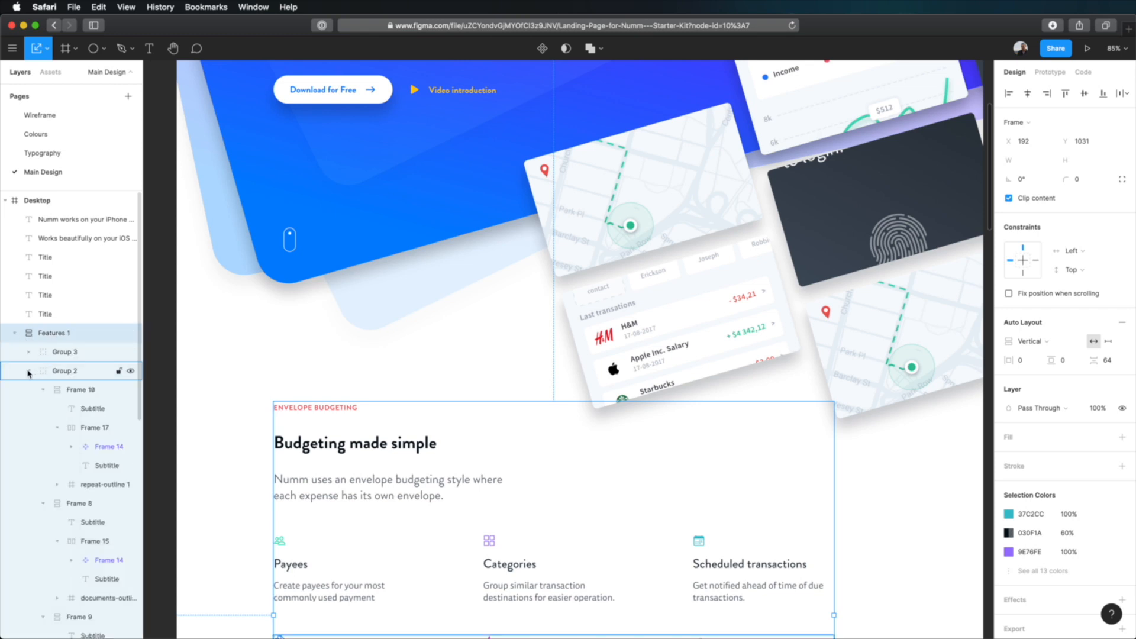
left_click(27, 391)
left_click(29, 409)
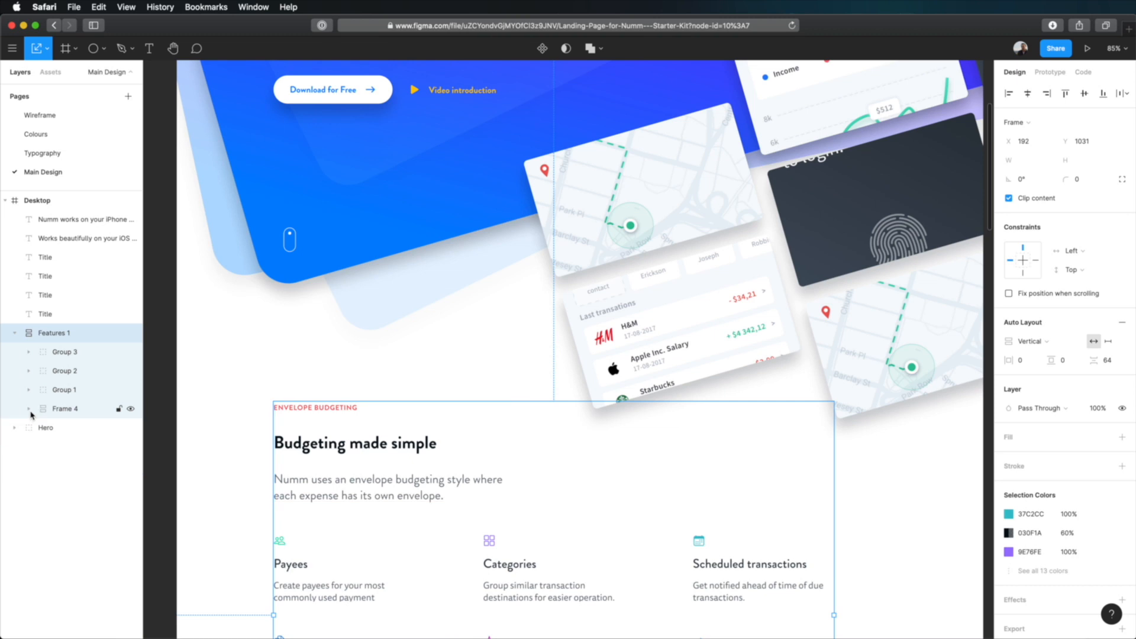
left_click(15, 334)
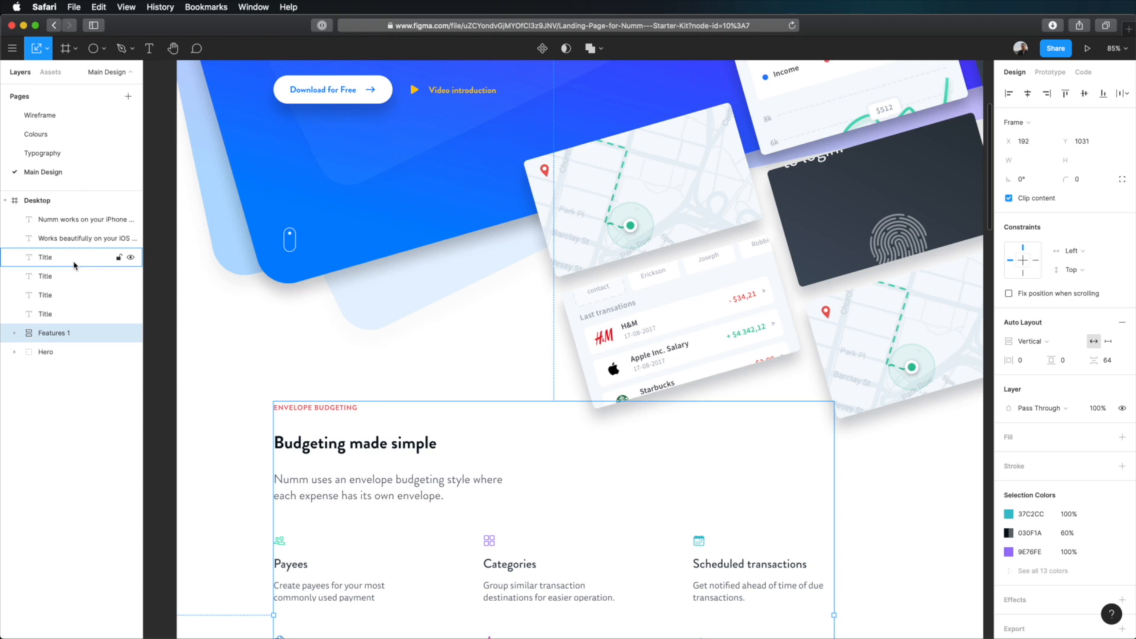
left_click(337, 382)
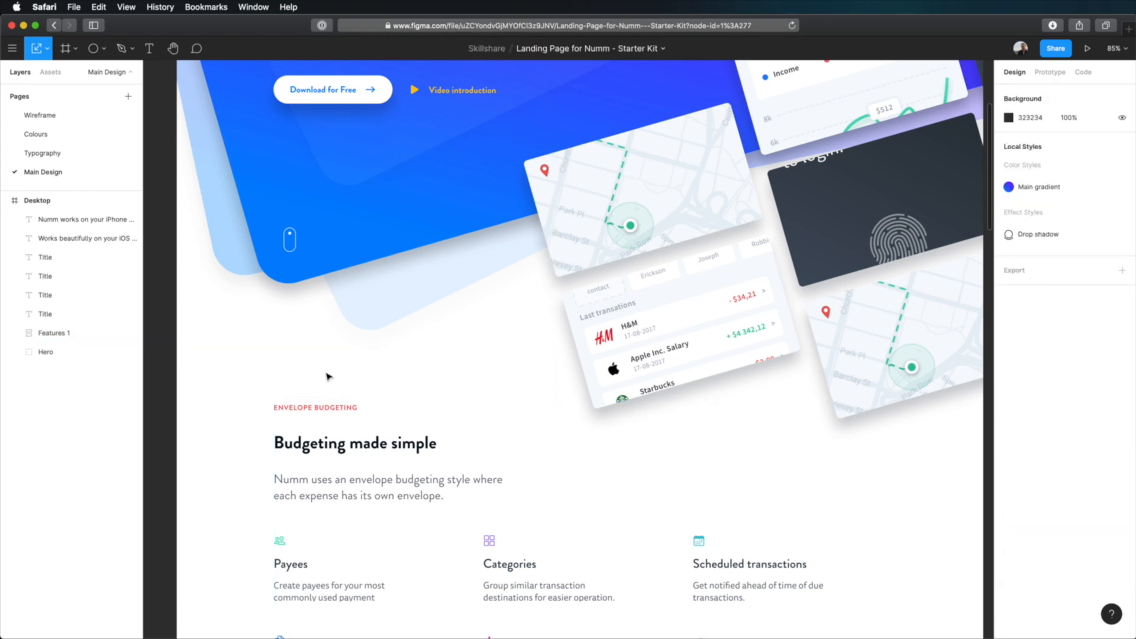
Copy the red "Envelope Budgeting" label above "Budgeting made simple" and paste it directly into the Desktop frame.
scroll(312, 379, "down", 5)
scroll(312, 380, "down", 6)
scroll(311, 380, "up", 4)
scroll(311, 381, "up", 3)
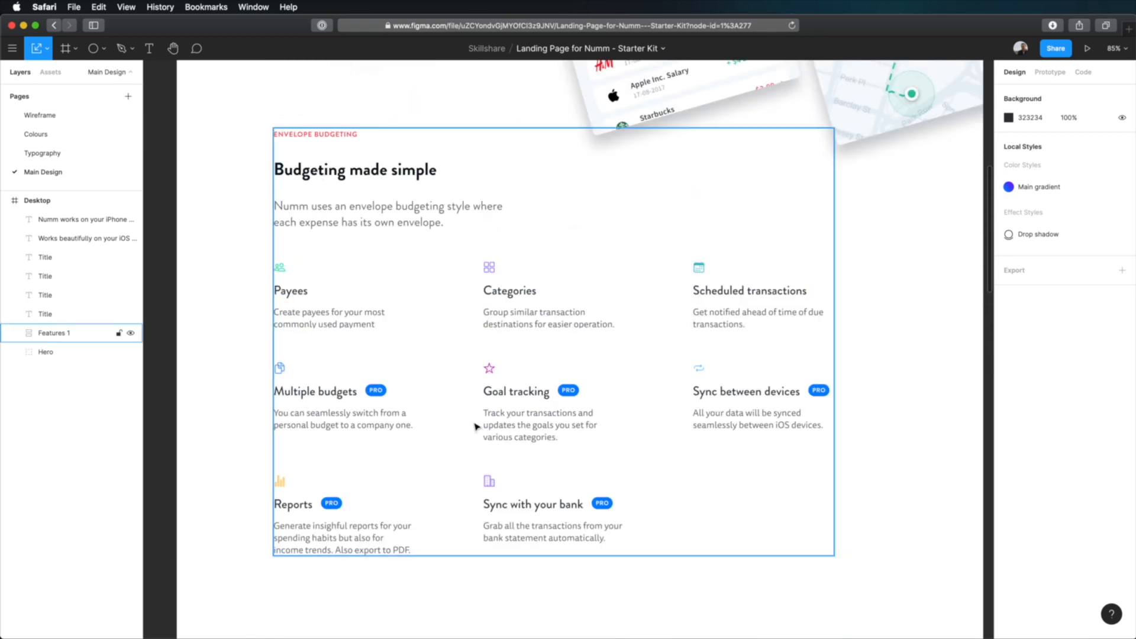
scroll(462, 419, "down", 1)
scroll(461, 418, "up", 1)
left_click(333, 140, "super")
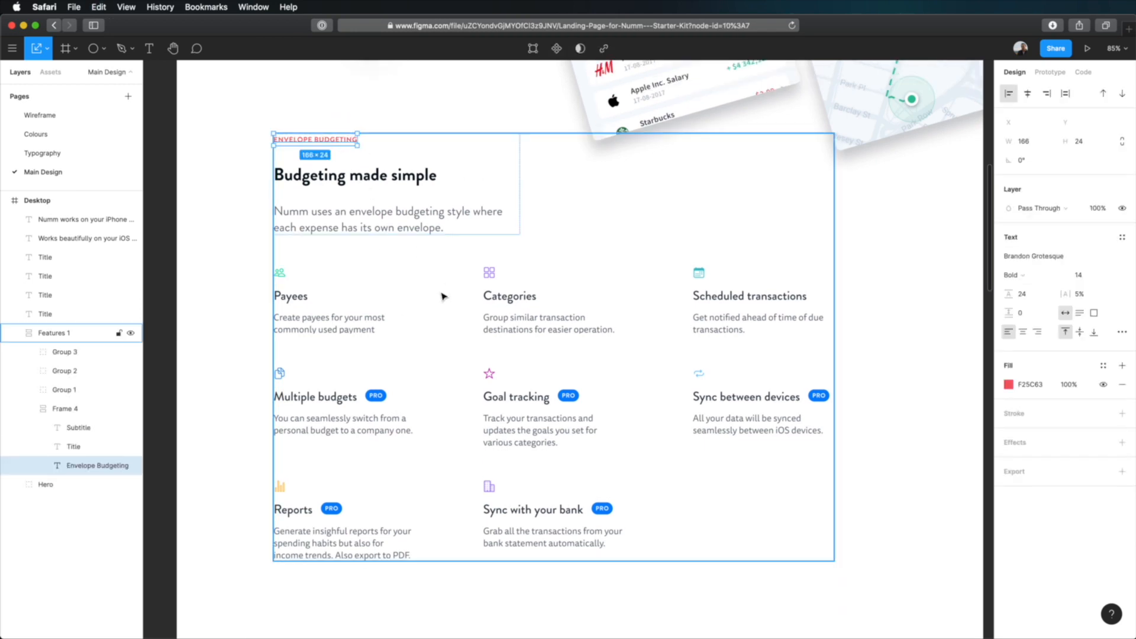
scroll(443, 296, "down", 5)
key("super+v")
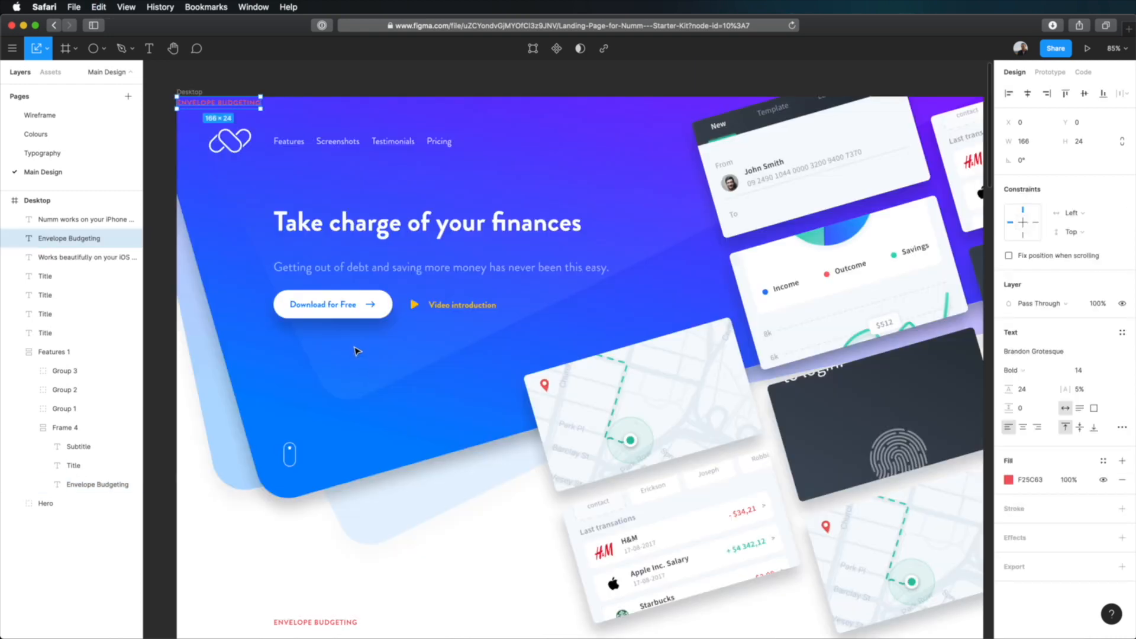
Move the pasted label just above the "Works beautifully on your iOS device" heading, at X 148 and Y 2000.
left_click_drag(240, 101, 317, 549)
scroll(321, 544, "down", 4)
left_click_drag(319, 298, 314, 518)
scroll(636, 533, "down", 2)
scroll(636, 533, "left", 1)
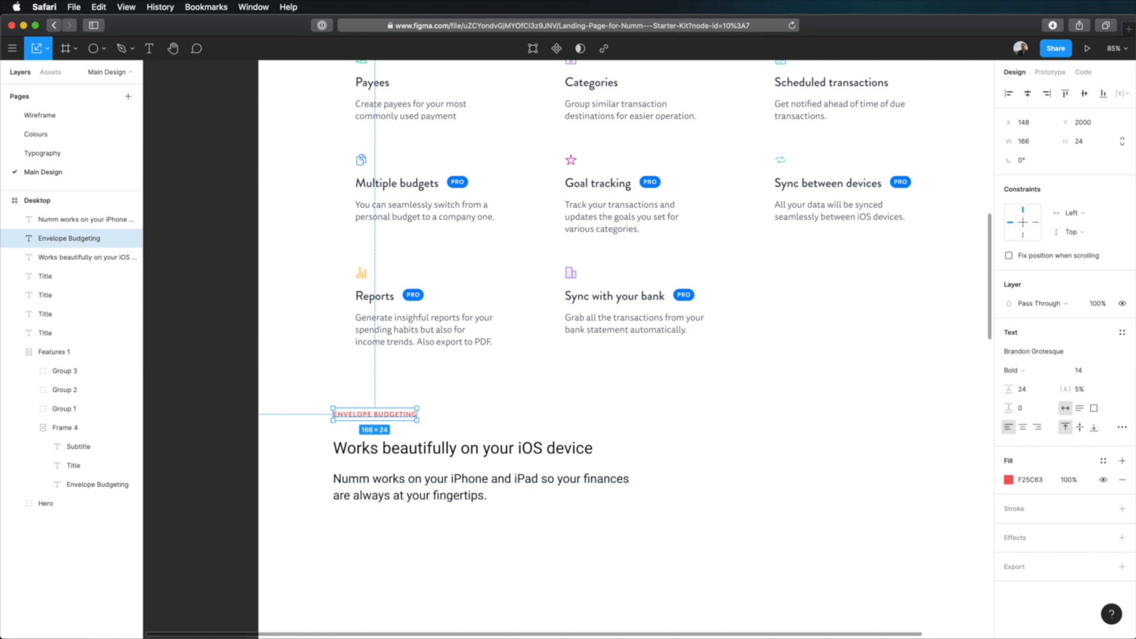
Change the text of the pasted label to "iOS Magic".
double_click(392, 413)
key("super+a")
type("iOS Magic")
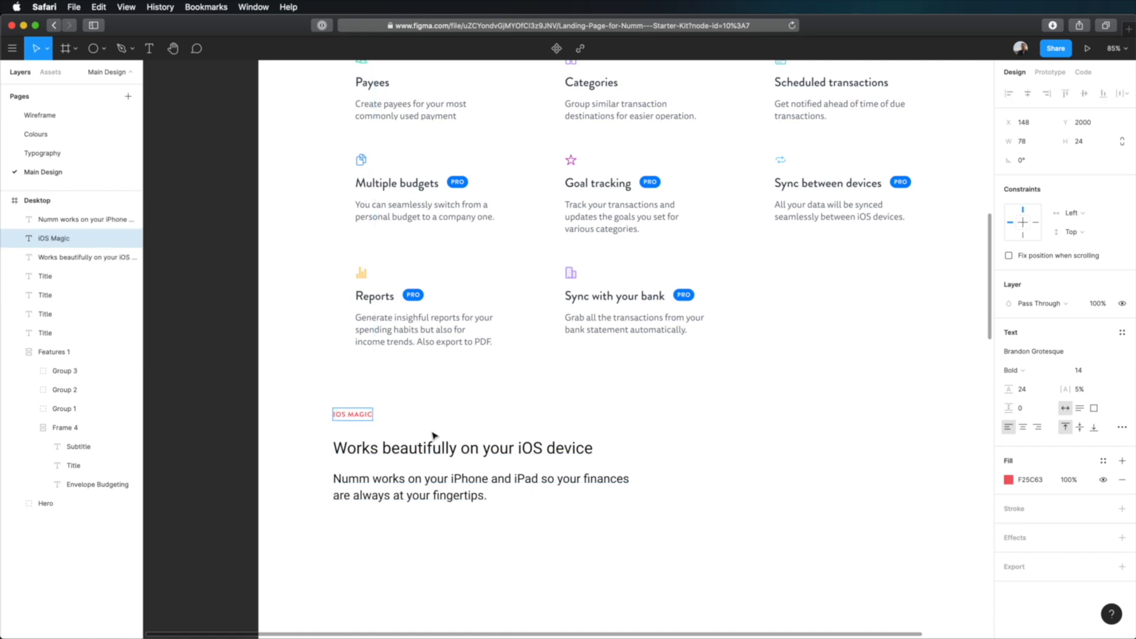
left_click(297, 452)
Copy the properties of the "Budgeting made simple" title and apply them to the "Works beautifully on your iOS device" heading.
scroll(298, 452, "up", 5)
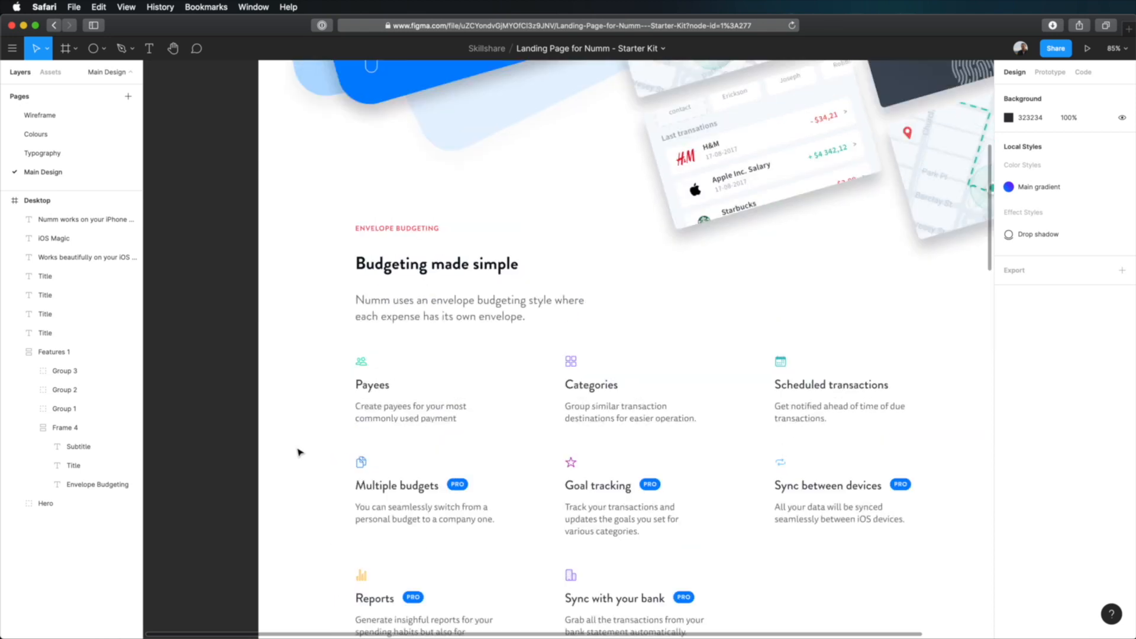
left_click(448, 268)
right_click(447, 264)
mouse_move(531, 595)
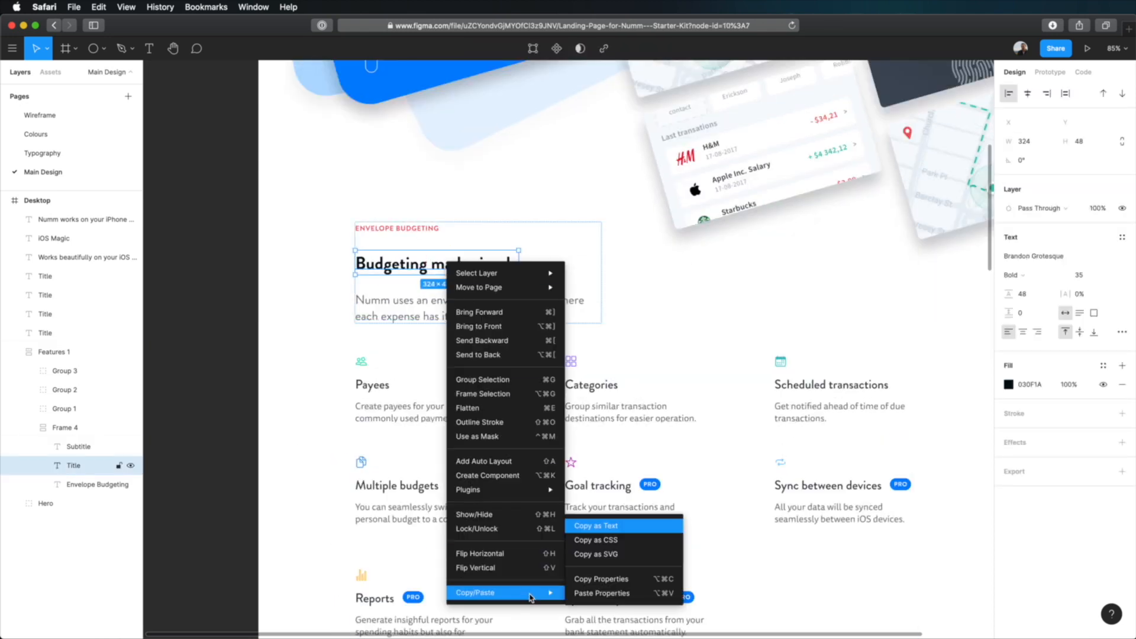
left_click(599, 580)
scroll(479, 488, "down", 5)
left_click(453, 426)
right_click(453, 426)
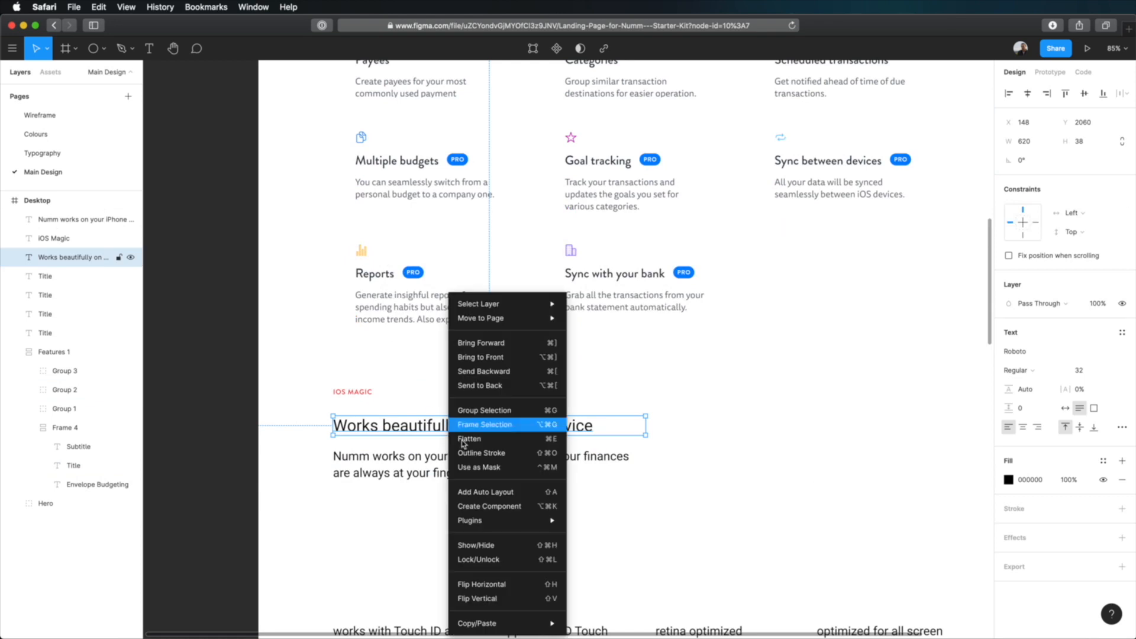
mouse_move(506, 622)
left_click(604, 624)
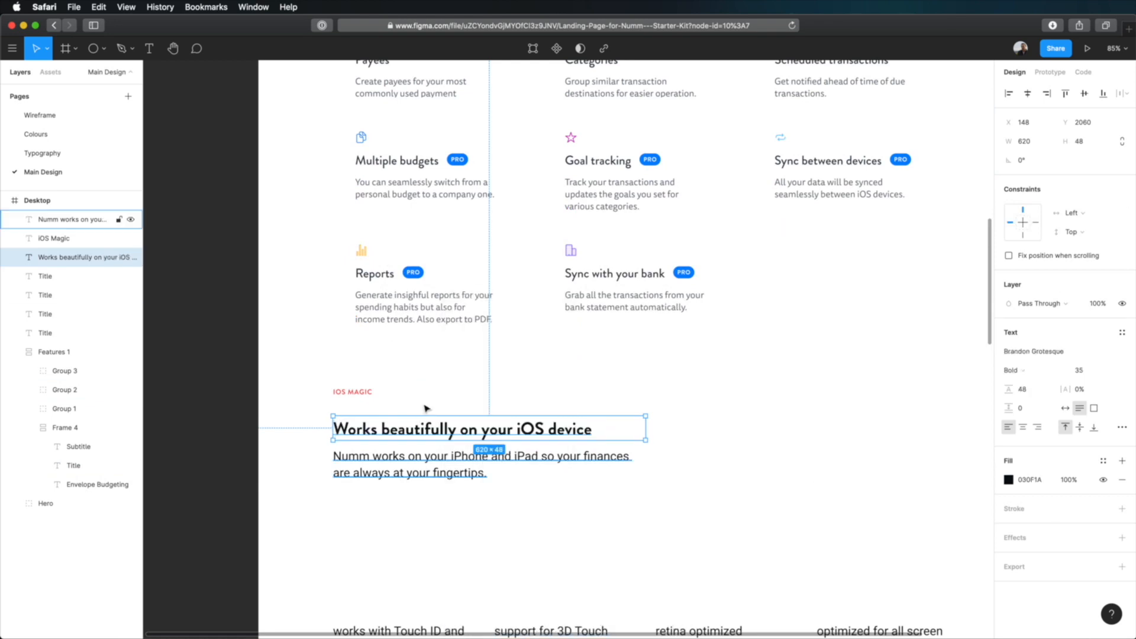
Copy the properties of the envelope budgeting subtitle and apply them to the paragraph below the iOS heading.
scroll(527, 337, "up", 5)
right_click(428, 367)
mouse_move(485, 616)
left_click(589, 609)
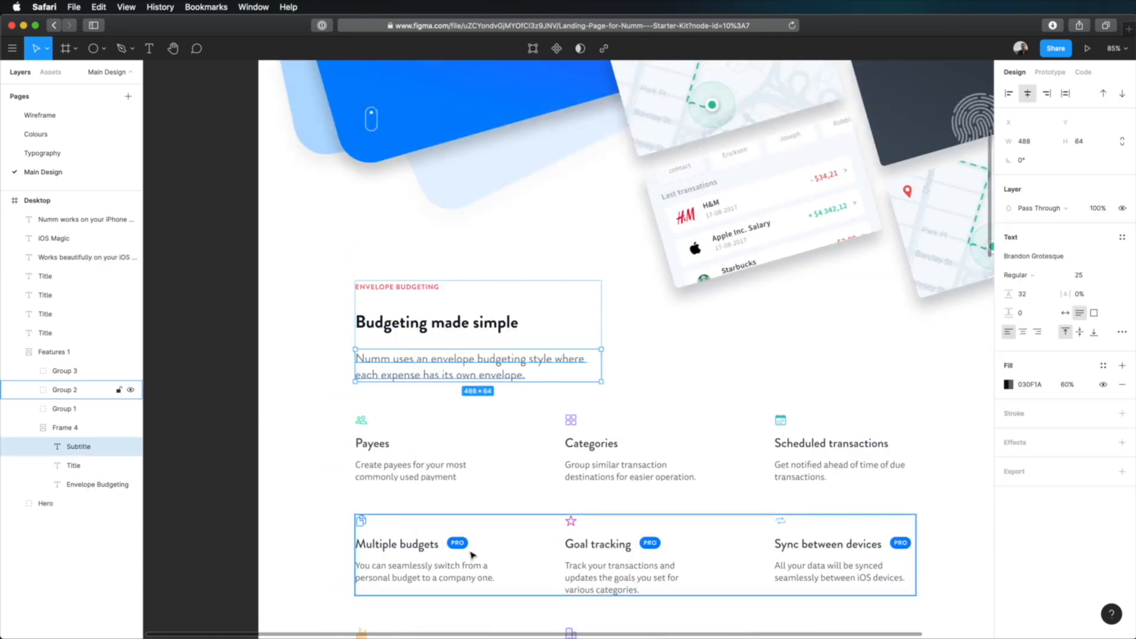
scroll(463, 550, "down", 5)
left_click(459, 513)
right_click(459, 515)
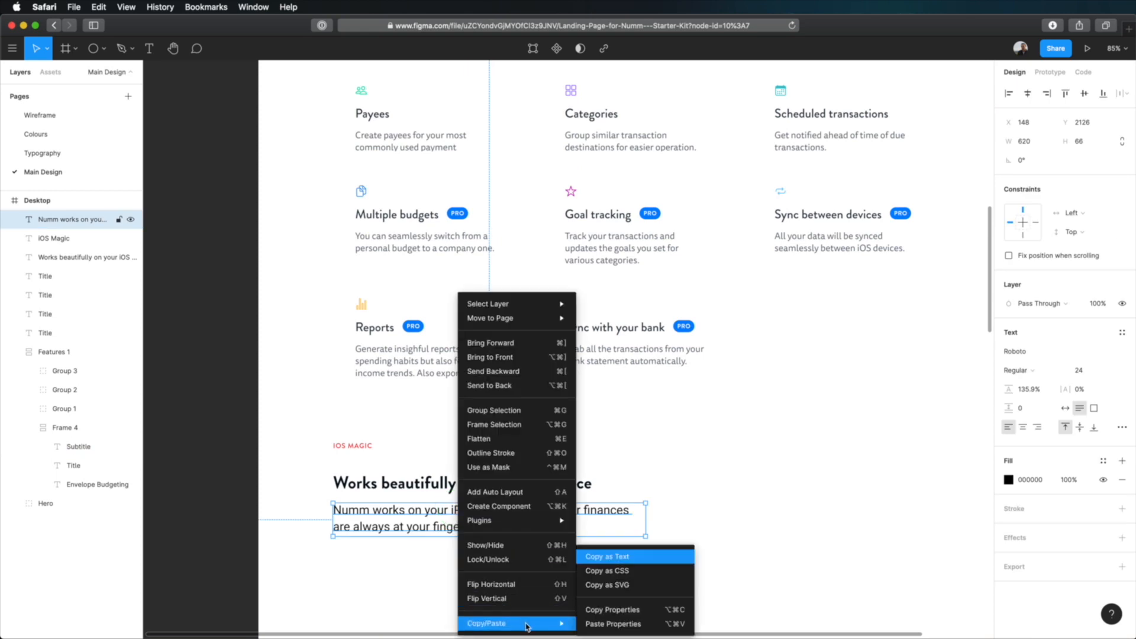
left_click(591, 623)
left_click(563, 595)
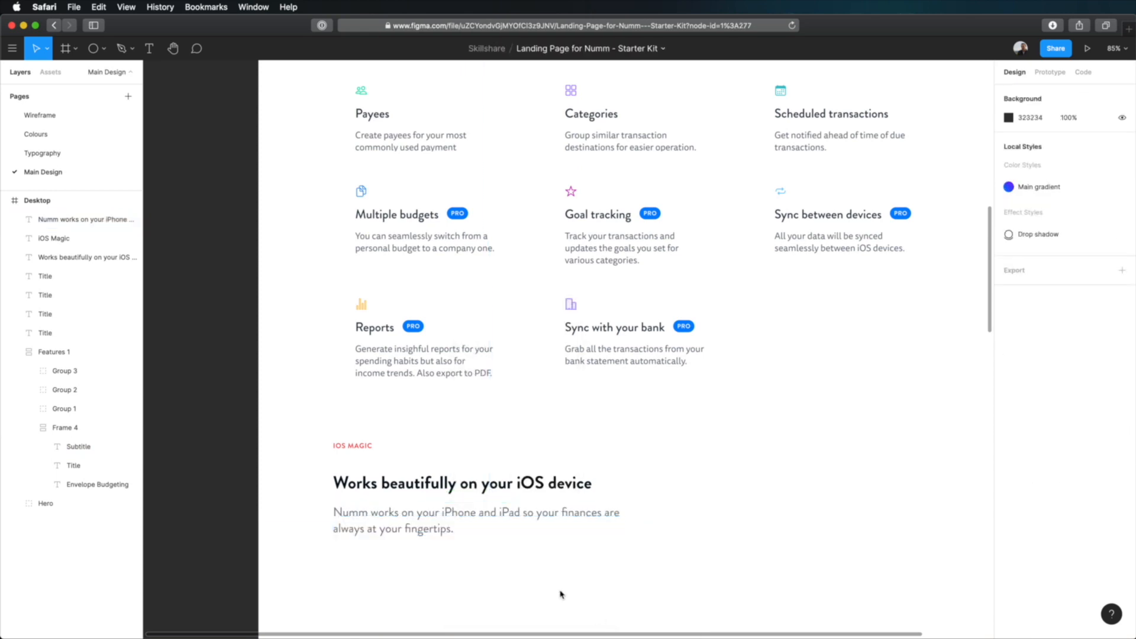
Show the layout grids and align the iOS label, heading and paragraph with the first column, at X 192.
key("ctrl+g")
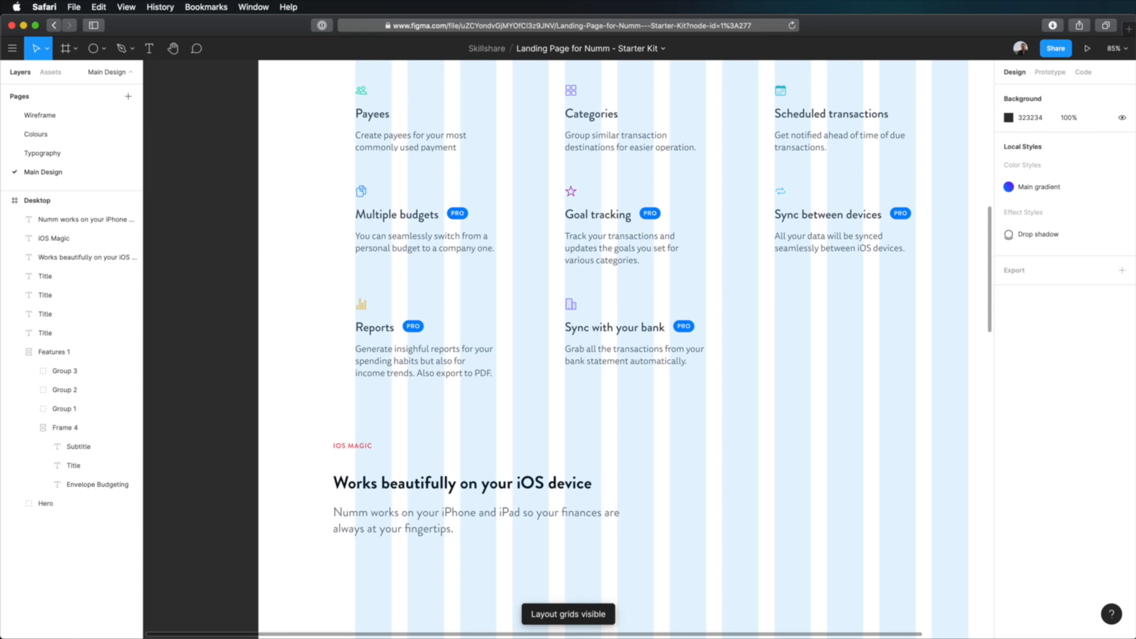
scroll(473, 402, "up", 3)
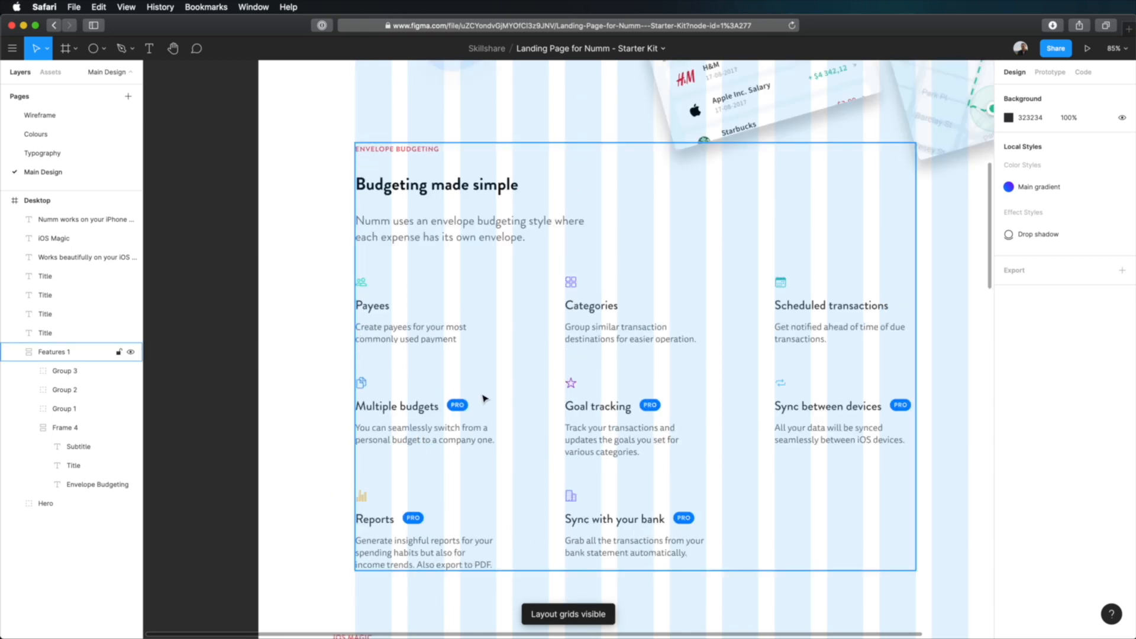
left_click(507, 225, "super")
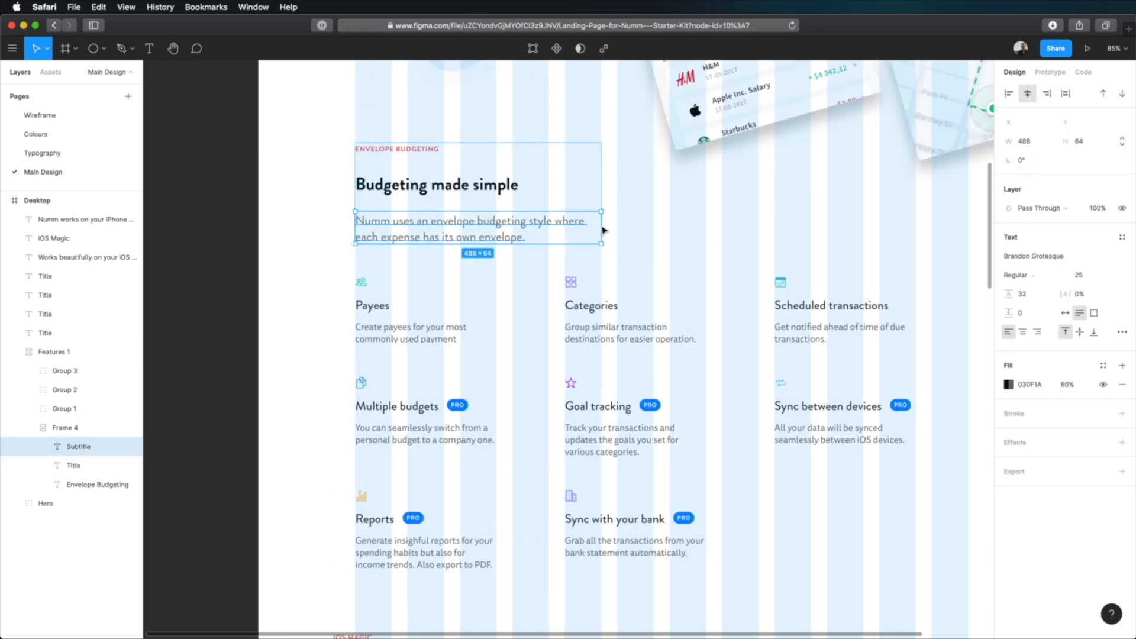
scroll(592, 376, "down", 6)
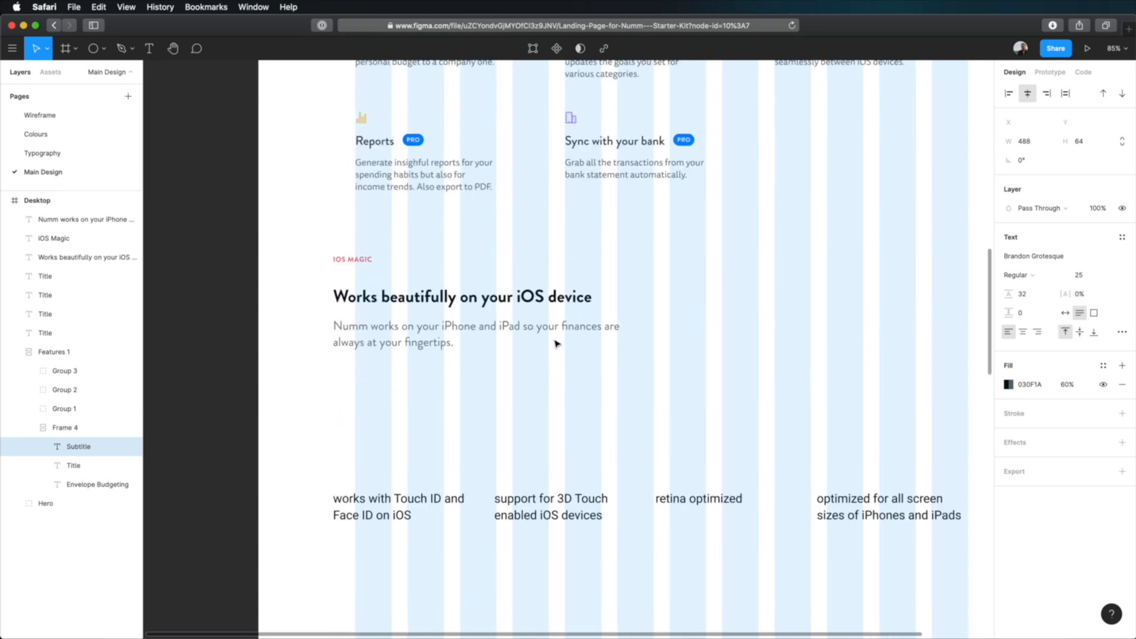
left_click_drag(342, 372, 390, 255)
left_click_drag(410, 296, 433, 297)
Narrow the iOS paragraph's text box to a width of 488, matching the envelope budgeting subtitle.
right_click(529, 326)
key("Escape")
left_click(507, 330)
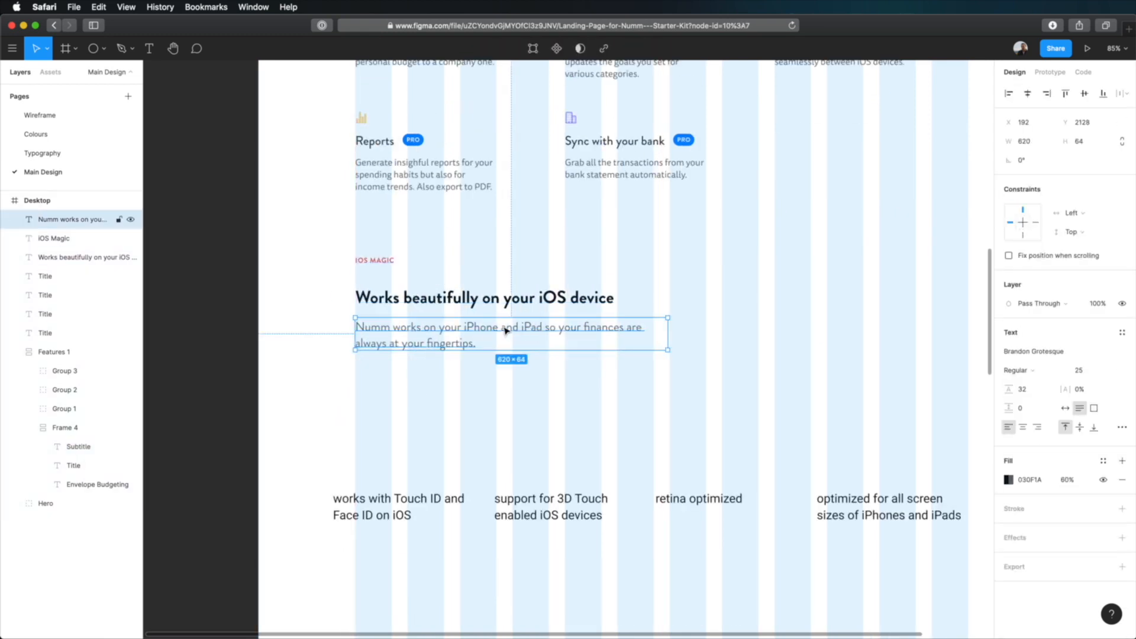
left_click_drag(670, 336, 603, 341)
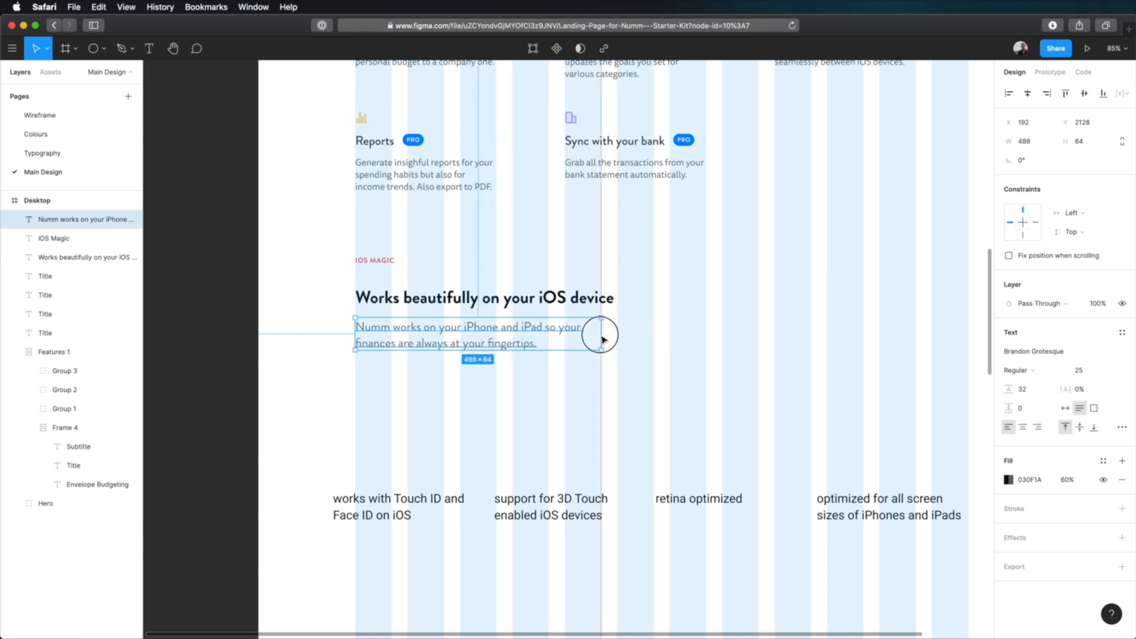
Narrow the "Works beautifully on your iOS device" heading's text box to a width of 488, matching the paragraph.
left_click(664, 299)
left_click_drag(665, 298, 601, 303)
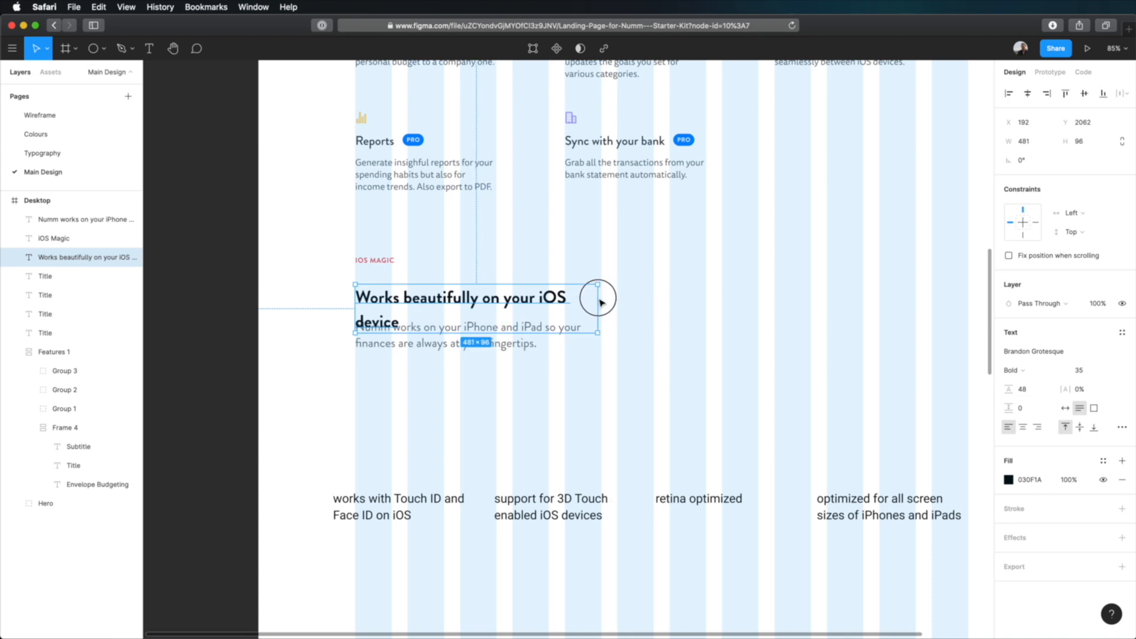
left_click(601, 303)
scroll(532, 284, "up", 6)
scroll(438, 237, "down", 5)
Stack the iOS label, heading and paragraph in a vertical auto layout frame with an item spacing of 32.
left_click(421, 355)
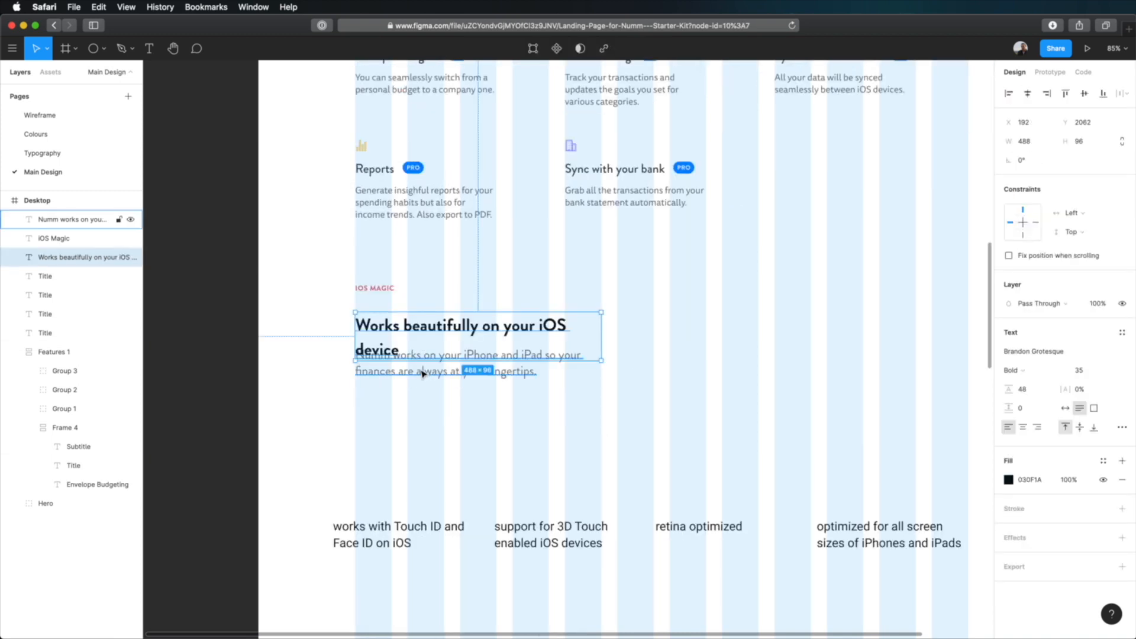
left_click(423, 374, "shift")
left_click(385, 290, "shift")
key("shift+a")
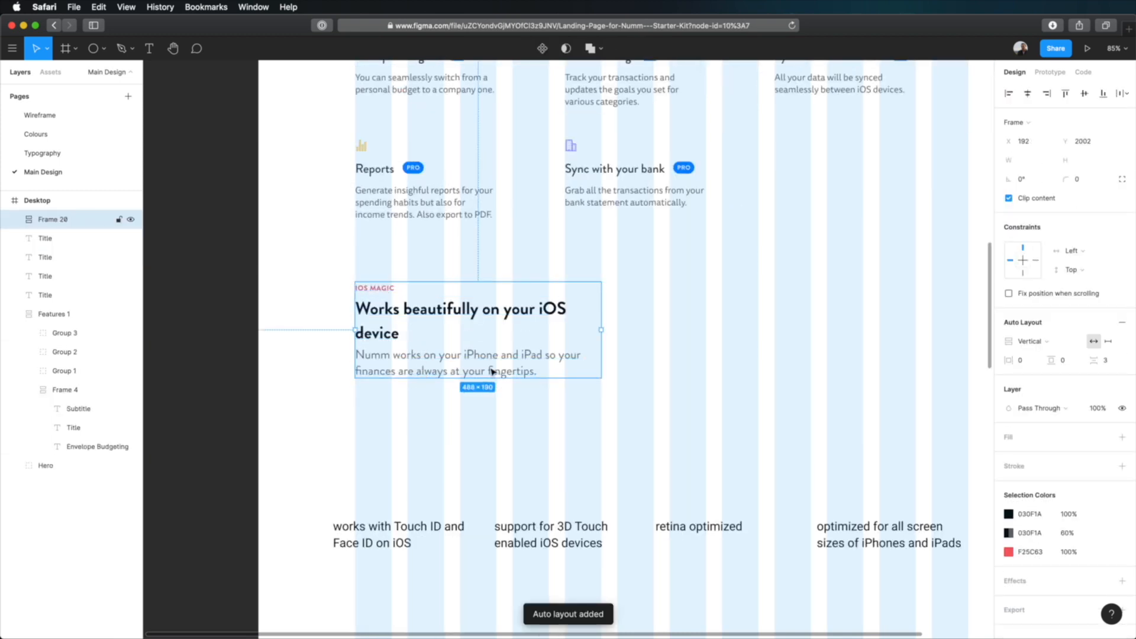
type("2")
key("Tab")
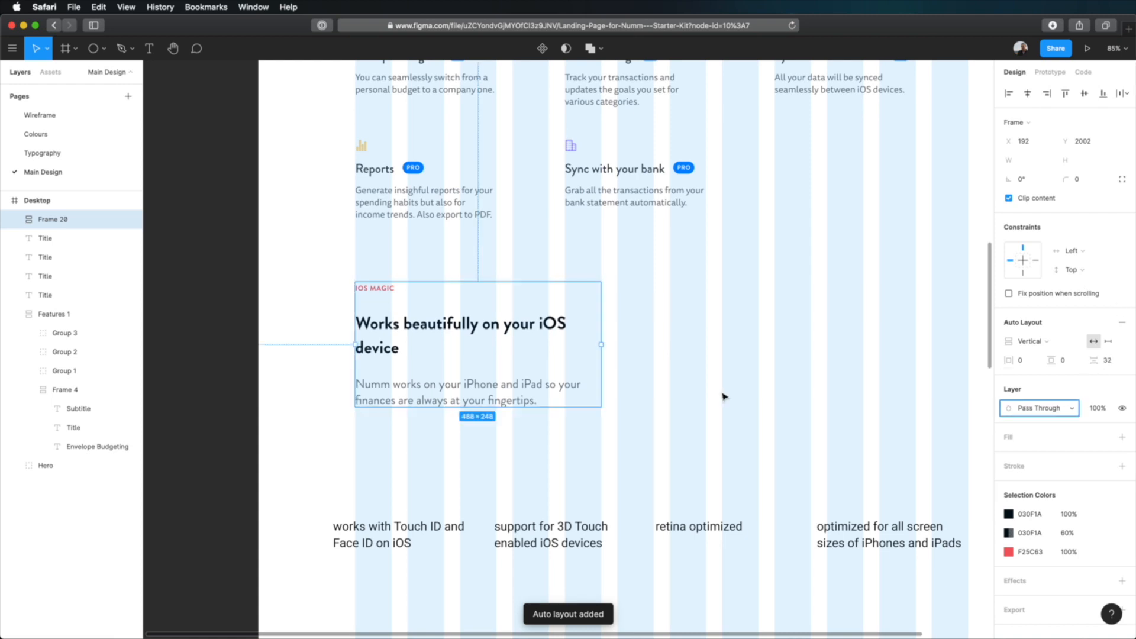
Turn off content clipping on the auto layout frame that holds the iOS texts.
left_click(699, 405)
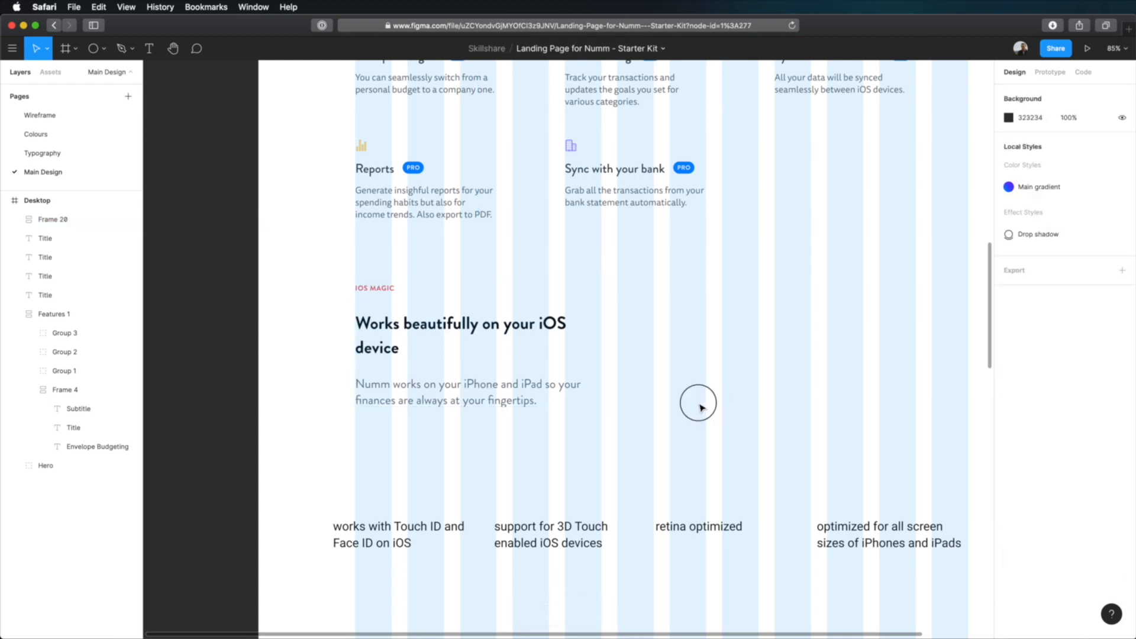
key("super+z")
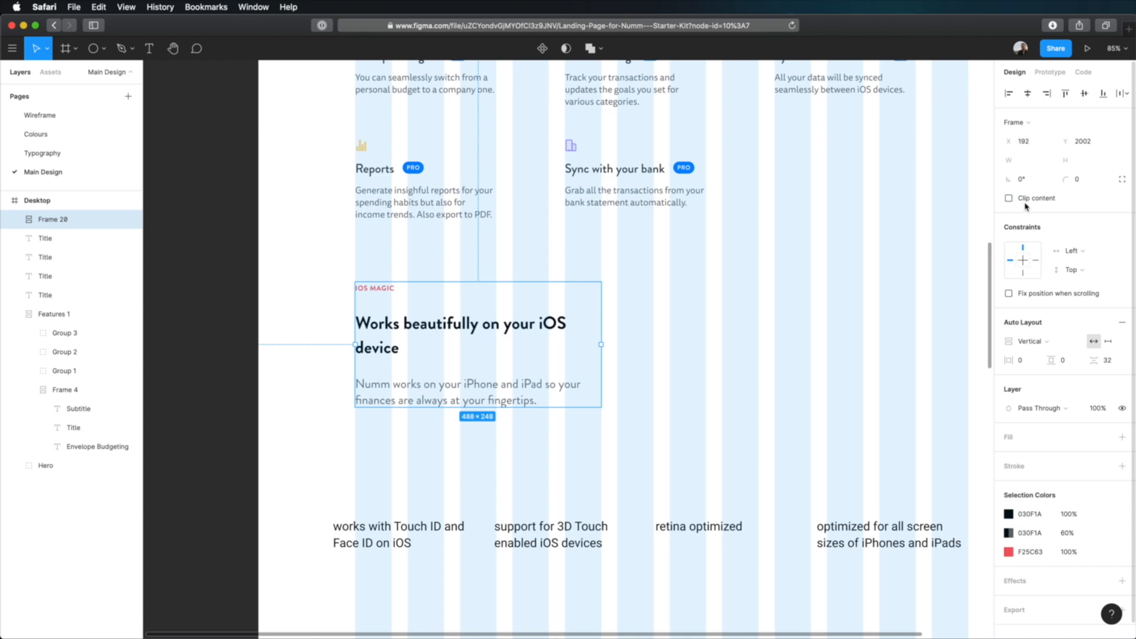
left_click(702, 456)
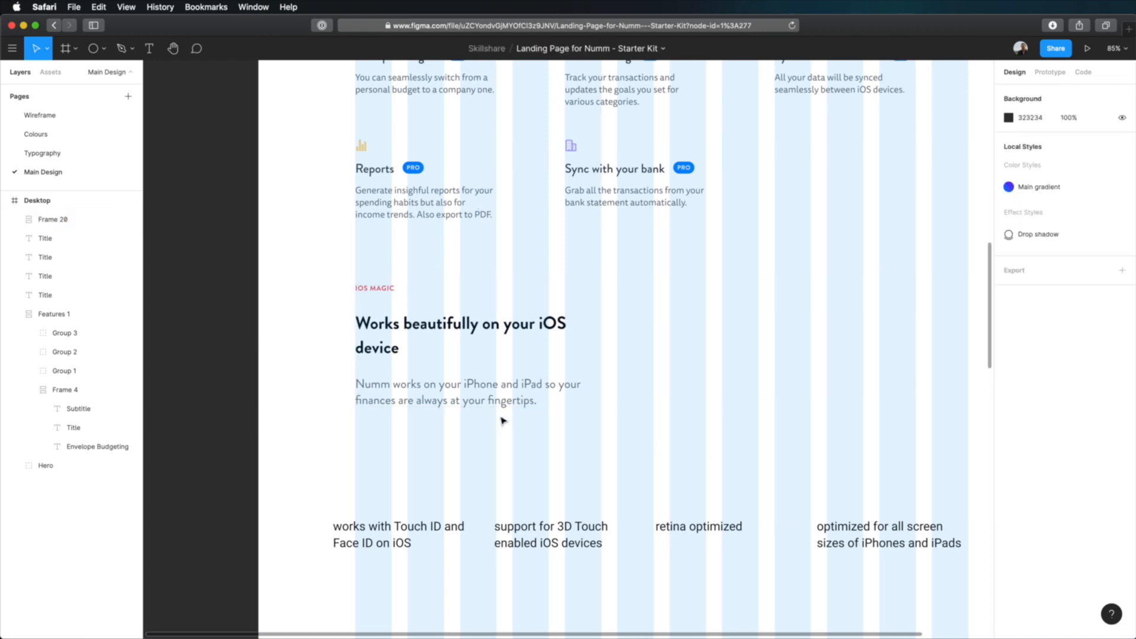
Left-align the iOS label, heading and paragraph inside their auto layout frame.
scroll(510, 414, "up", 10)
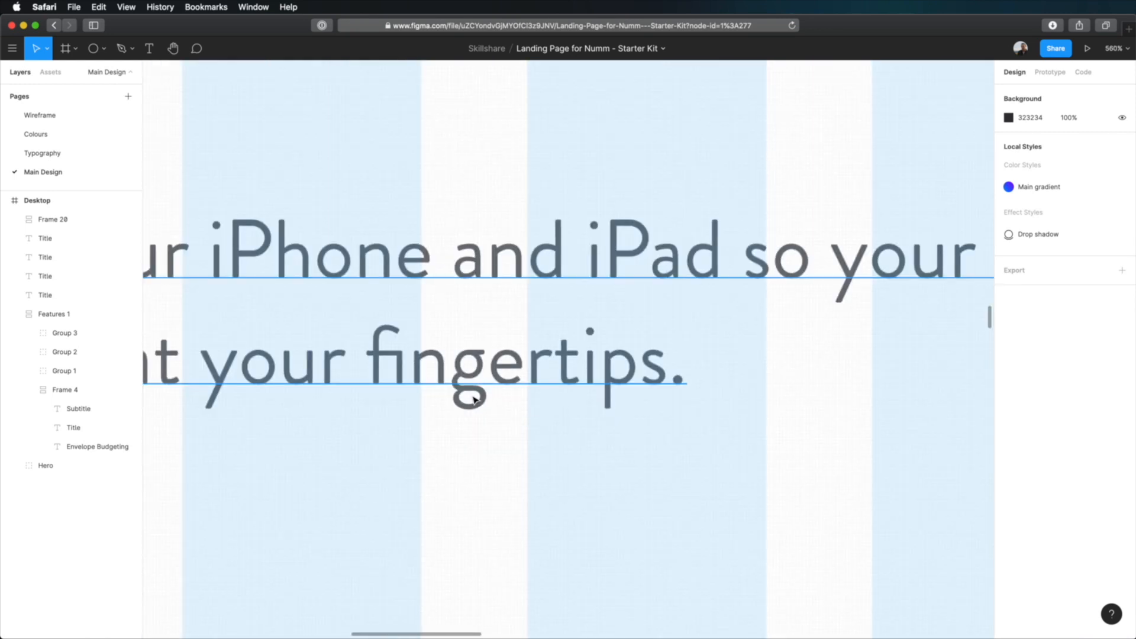
scroll(499, 433, "down", 10)
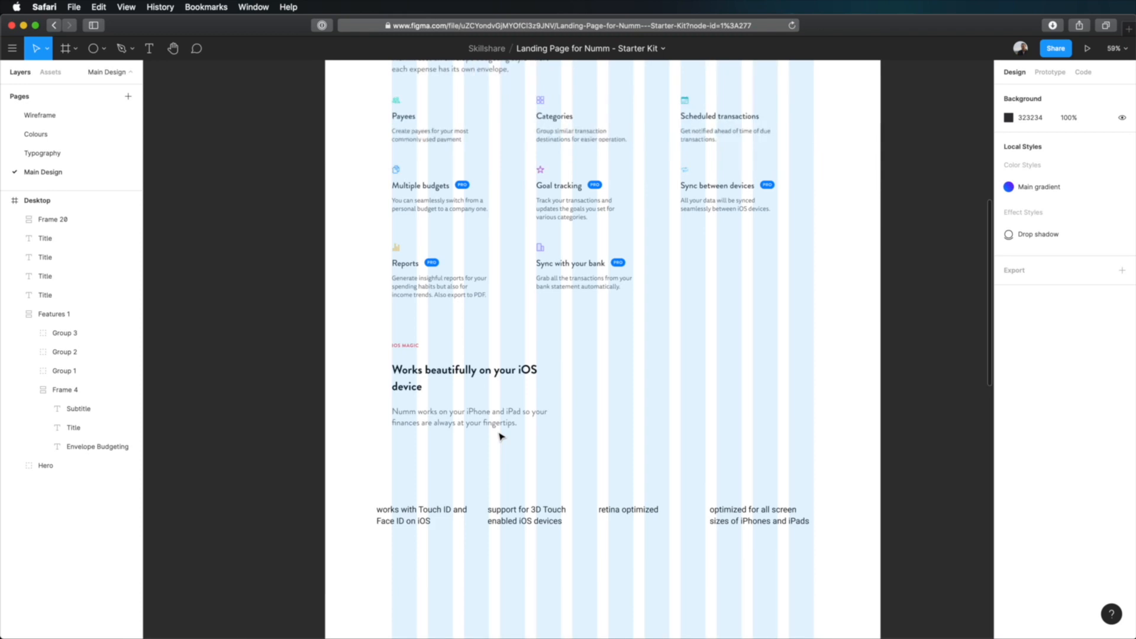
scroll(500, 436, "up", 3)
left_click(501, 421)
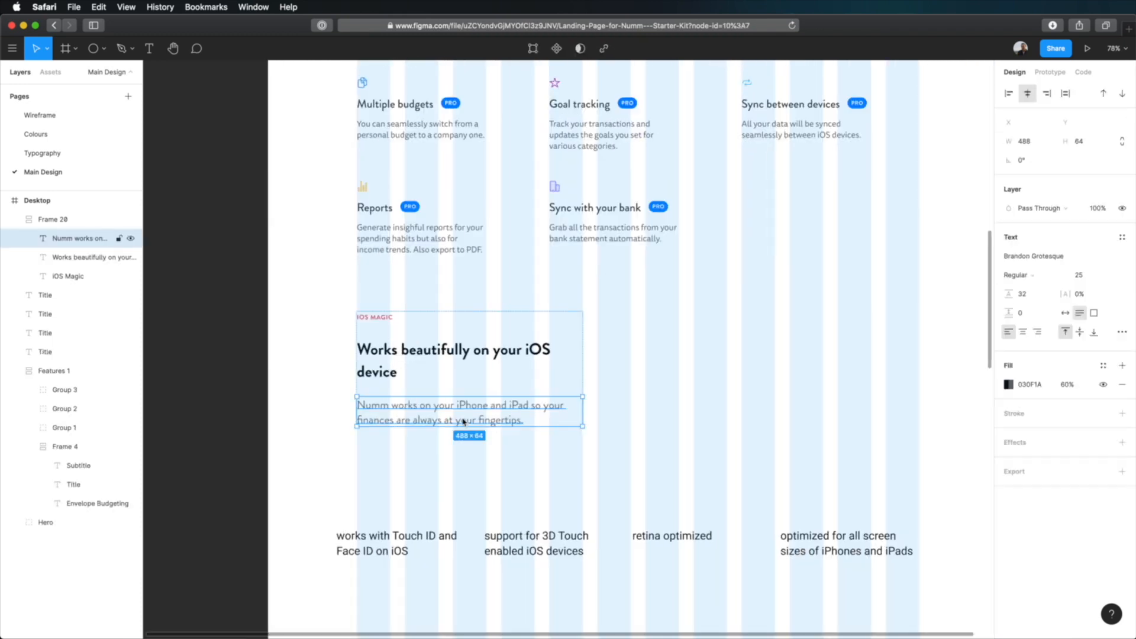
left_click(441, 371, "shift")
left_click(385, 321, "shift")
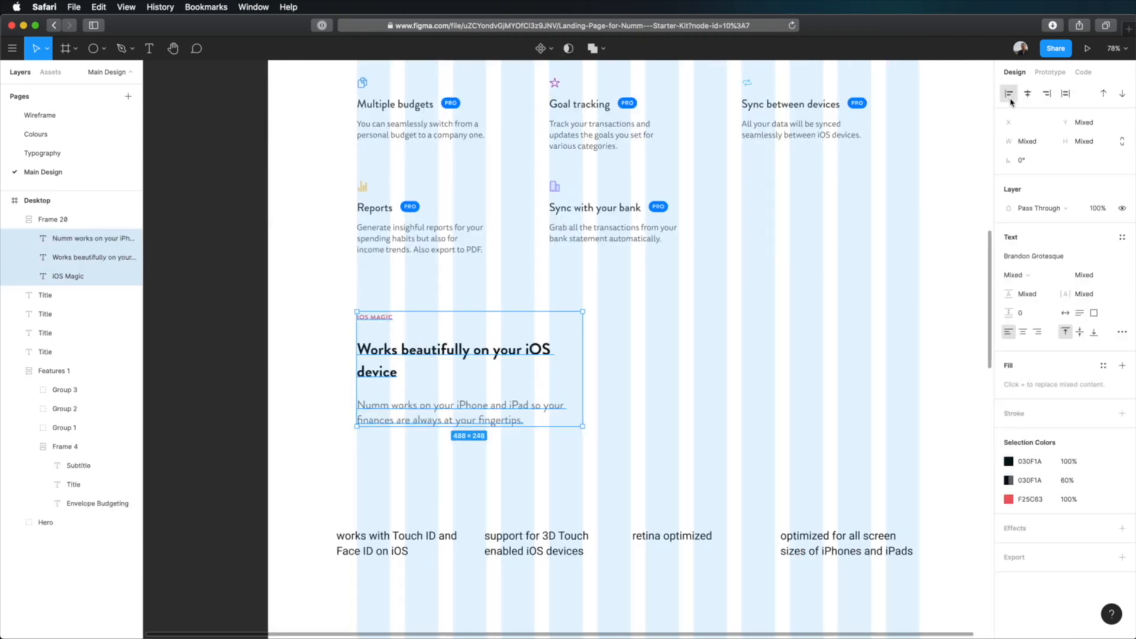
left_click(762, 422)
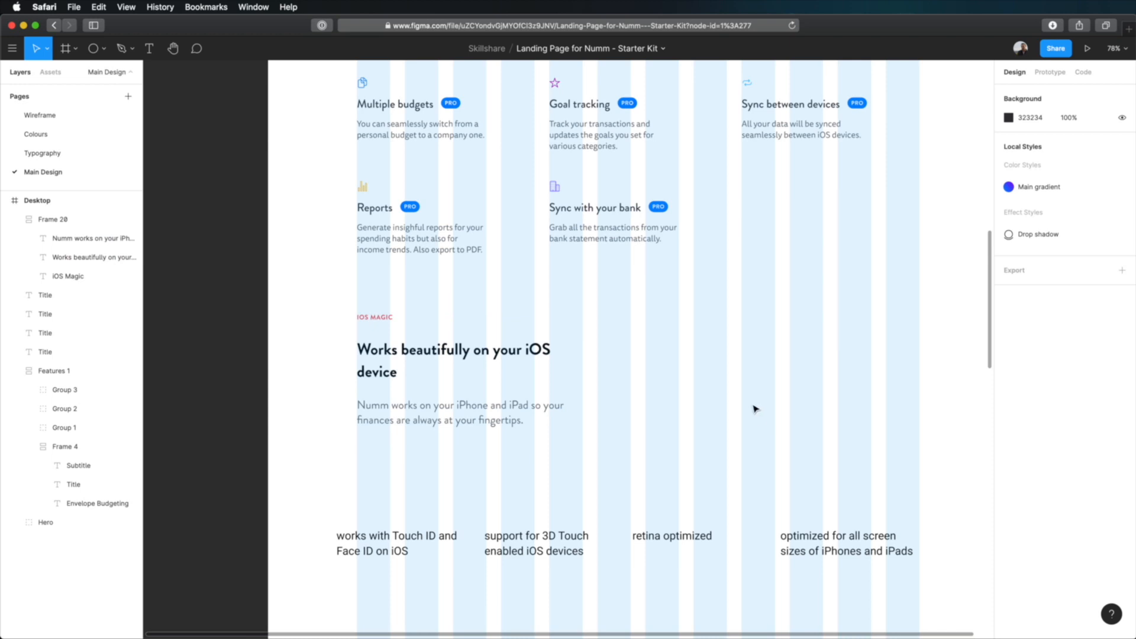
Move the iOS text frame and the four feature titles down until they sit 240 below the Features 1 section.
scroll(757, 413, "right", 4)
scroll(758, 413, "down", 1)
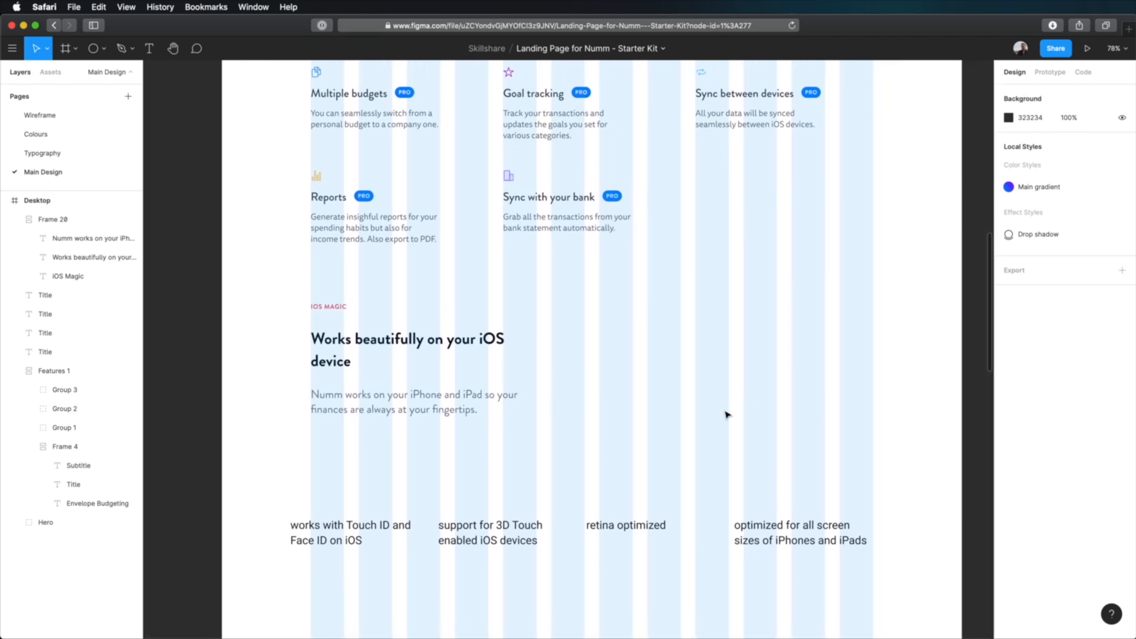
scroll(634, 416, "up", 1)
scroll(446, 299, "down", 3)
left_click_drag(320, 527, 859, 243)
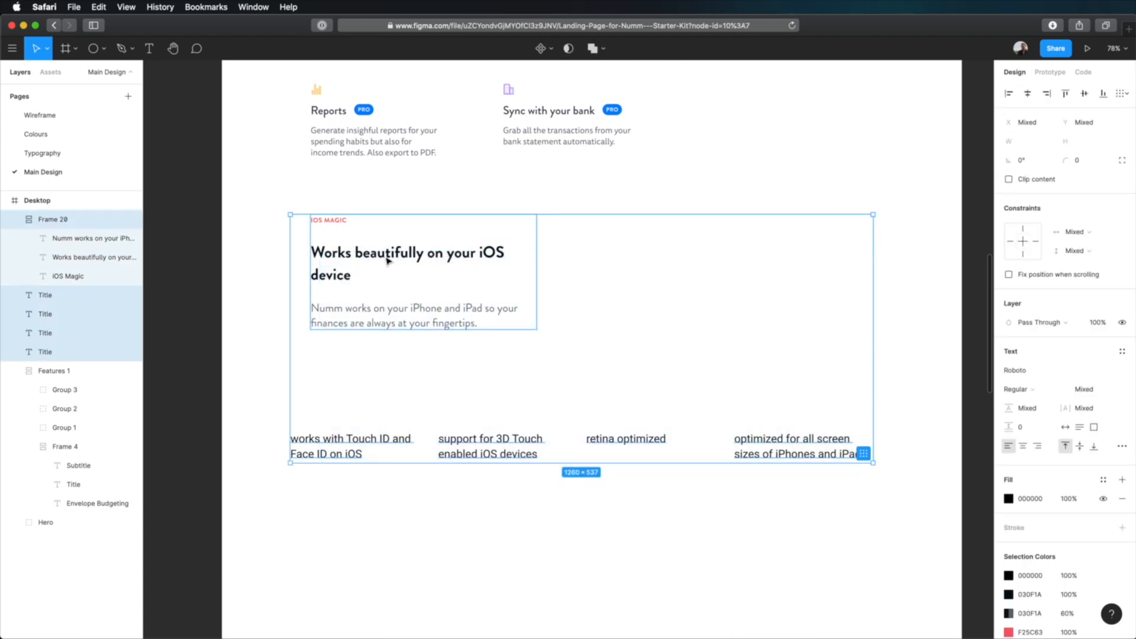
key("alt")
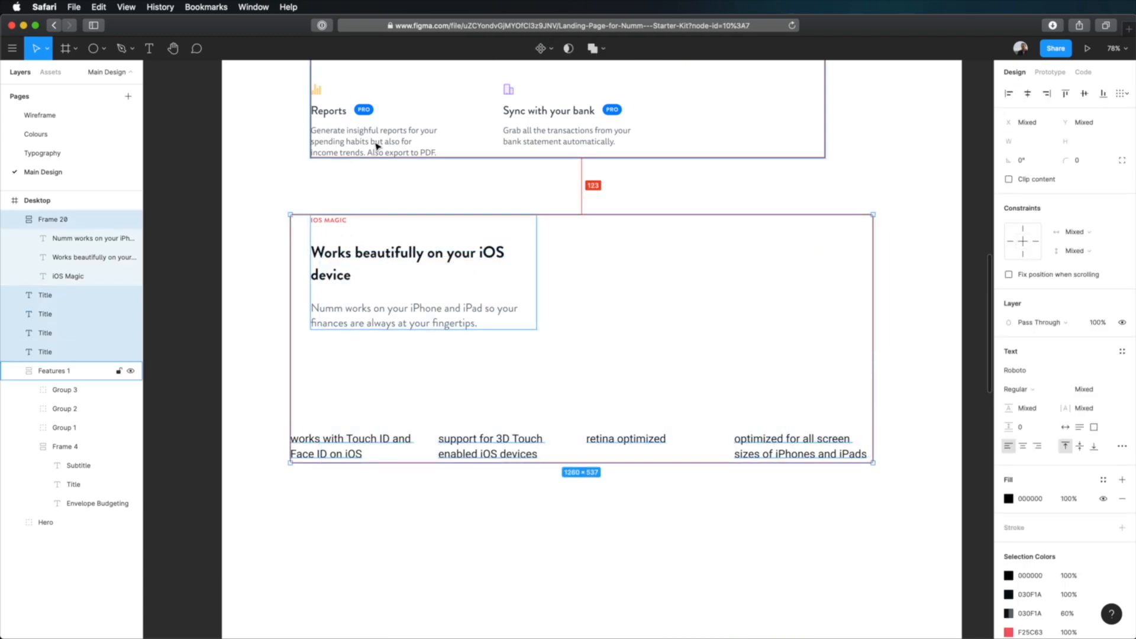
key("Up")
key("Up")
key("Up")
key("shift+Down")
key("shift+Down")
key("shift+Down")
key("shift+Down")
key("shift+Down")
key("shift+Down")
key("shift+Down")
key("shift+Down")
key("shift+Down")
key("shift+Down")
key("shift+Down")
key("shift+Down")
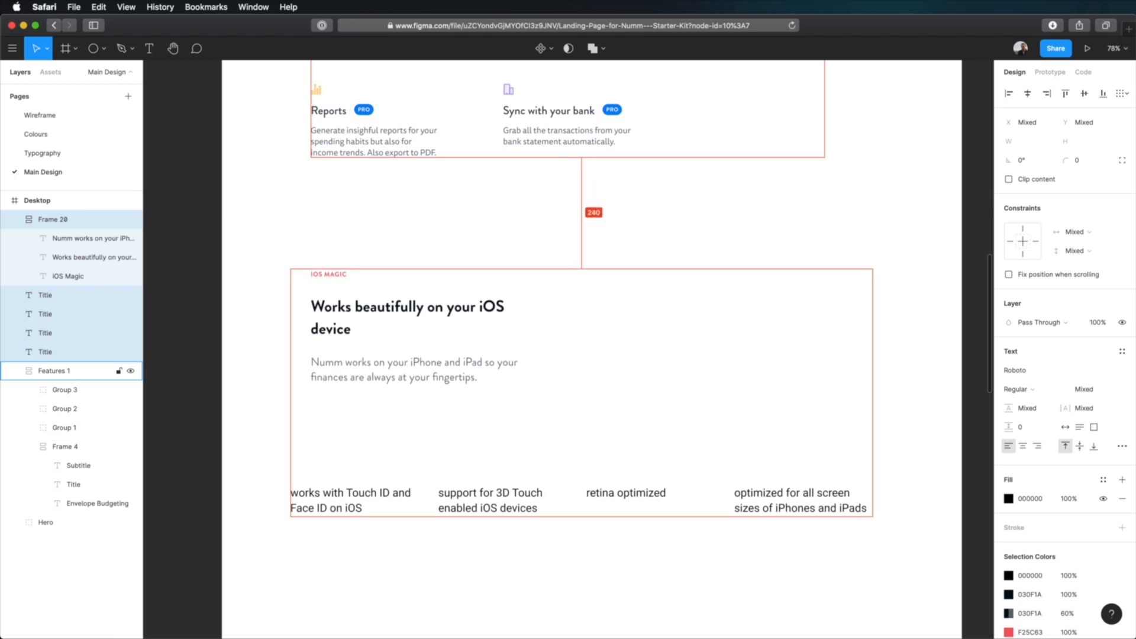
left_click(878, 223)
Collapse the iOS text frame and the Features 1 section in the layer list.
scroll(878, 223, "up", 4)
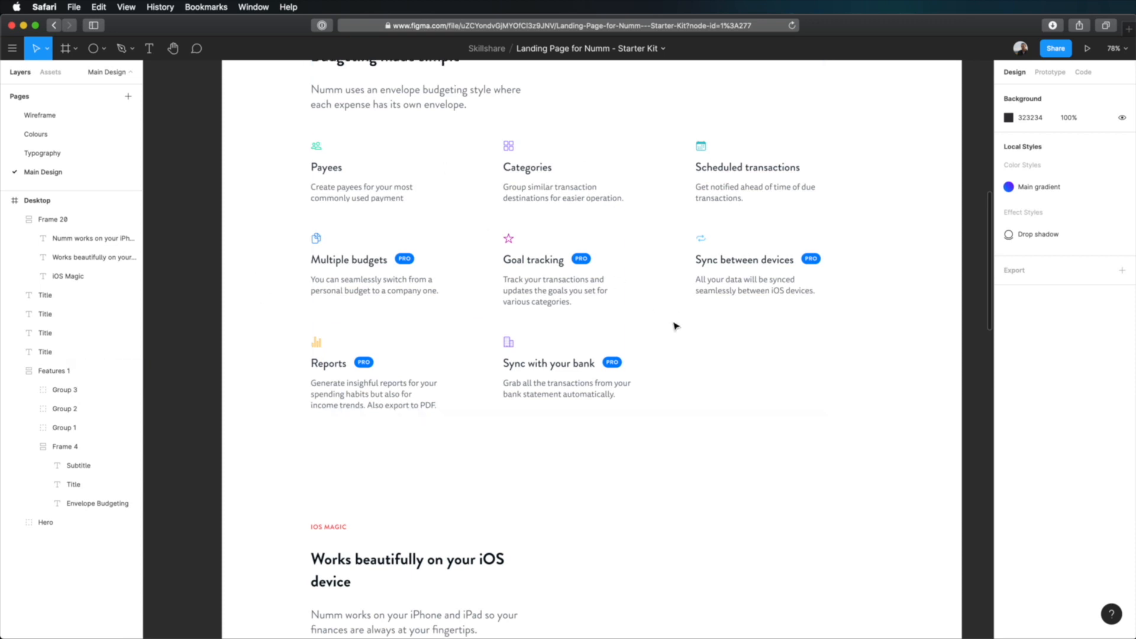
scroll(677, 326, "up", 3)
scroll(676, 325, "up", 3)
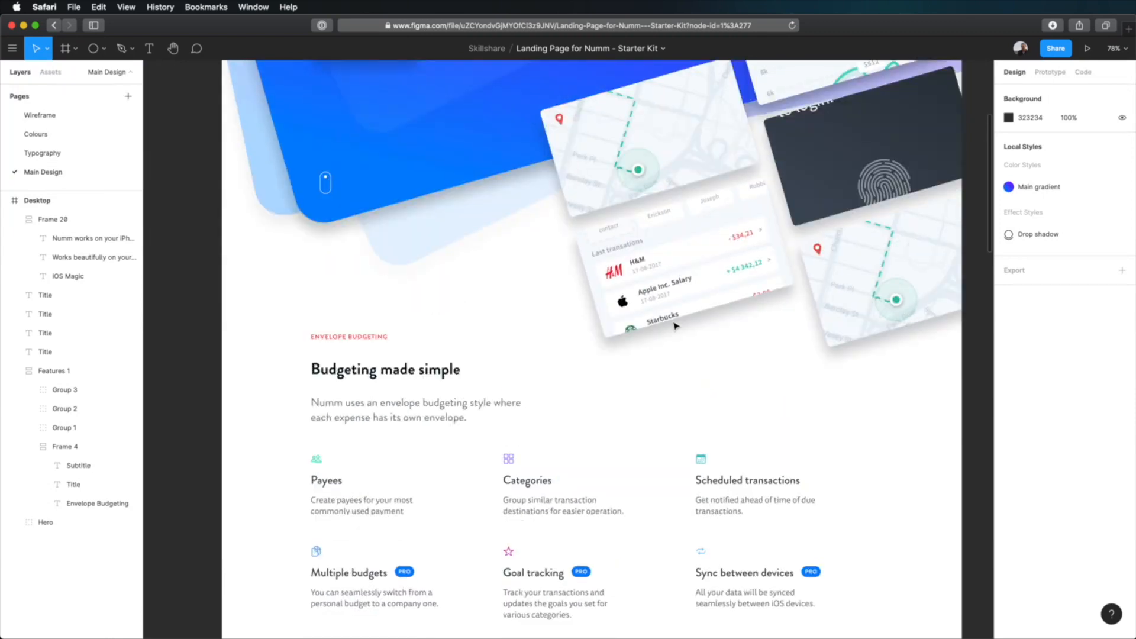
scroll(674, 325, "down", 3)
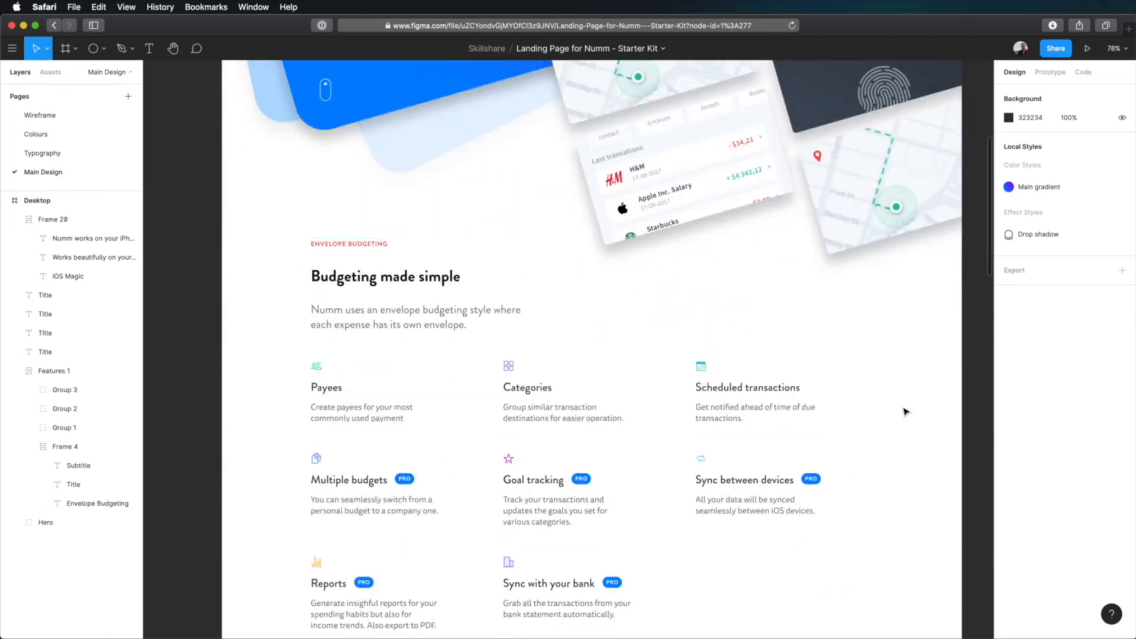
scroll(905, 409, "down", 4)
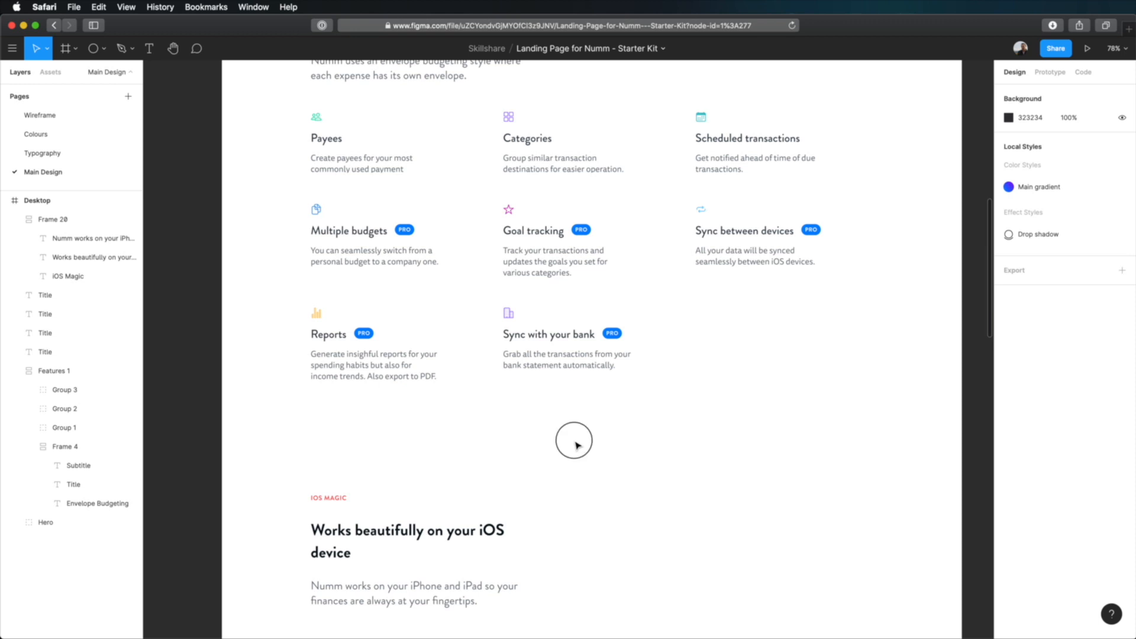
scroll(578, 445, "down", 1)
left_click(15, 220)
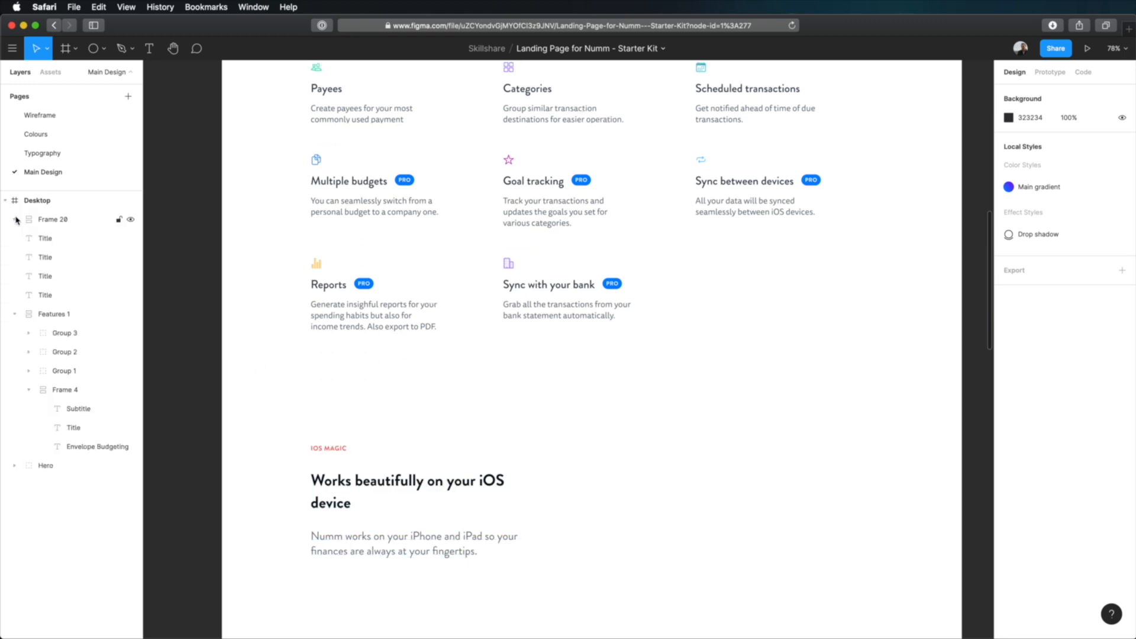
left_click(15, 314)
Draw a rectangle about 780 by 214 between the two sections and place it beneath the Hero layer.
key("r")
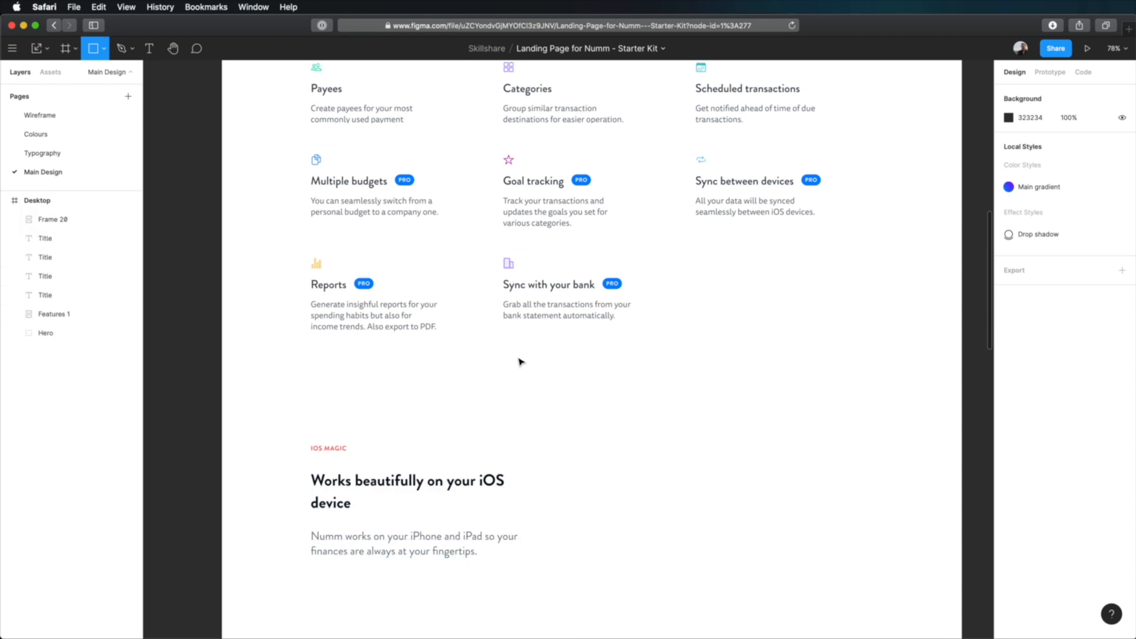
left_click_drag(500, 344, 861, 442)
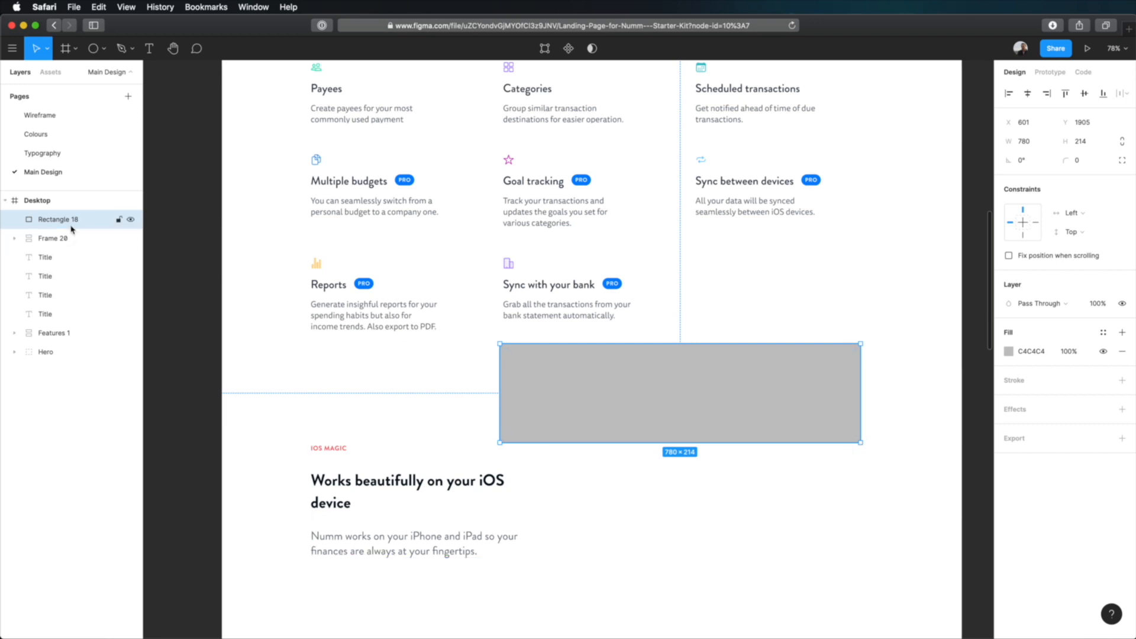
left_click_drag(69, 224, 70, 358)
Stretch the rectangle to the top and both sides of the Desktop frame, starting at X 0, Y 0 with a width of 1600.
left_click_drag(726, 393, 576, 216)
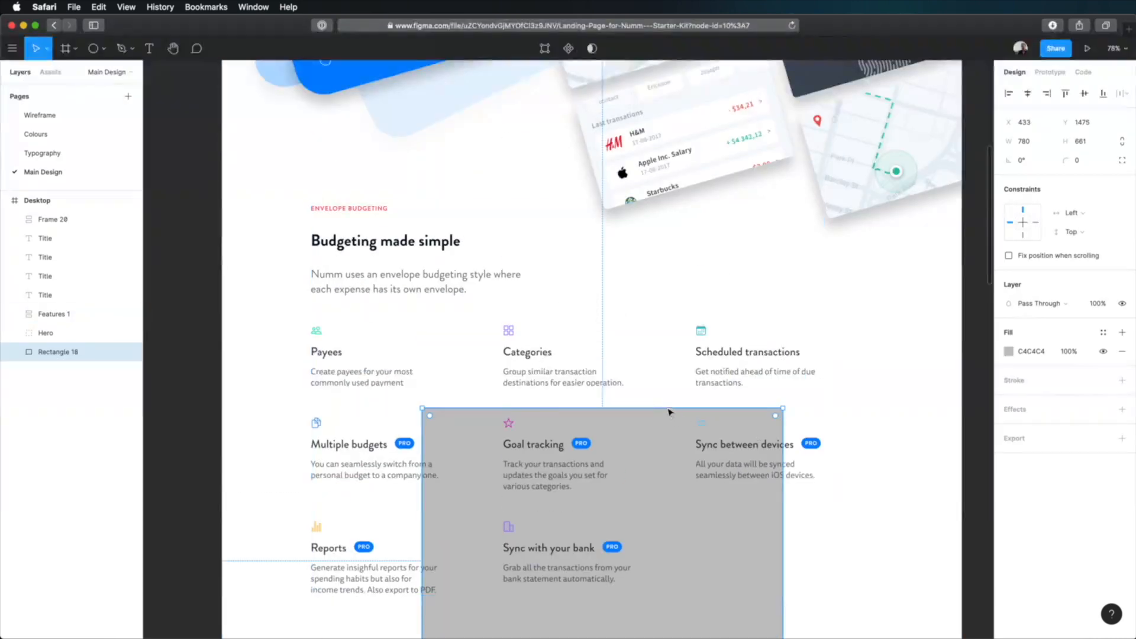
left_click_drag(668, 409, 661, 92)
scroll(715, 372, "up", 5)
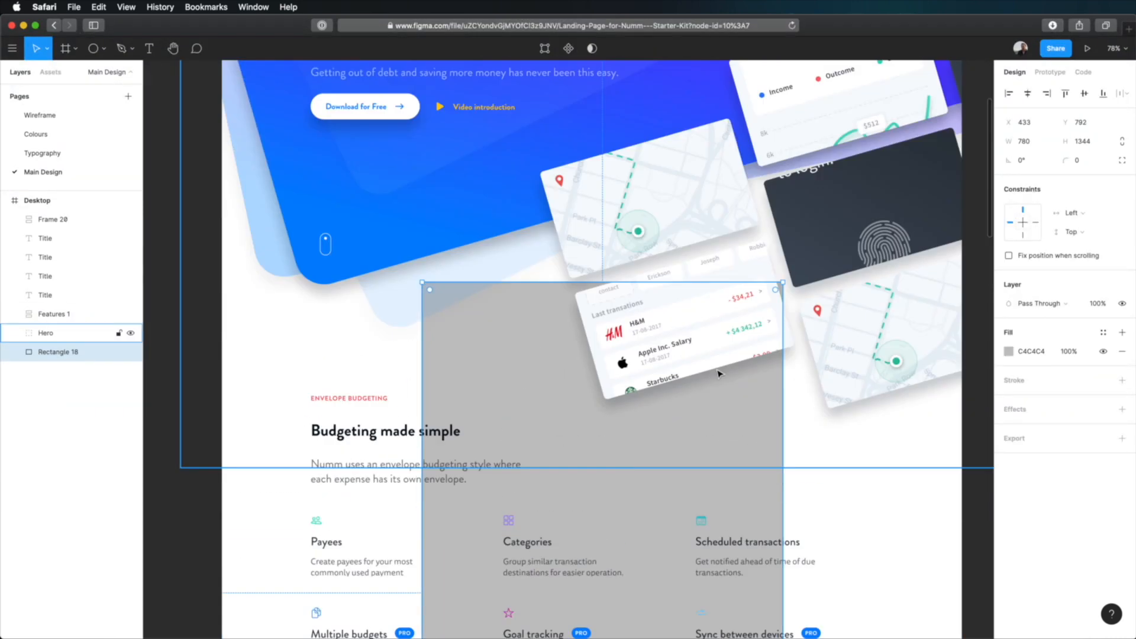
left_click_drag(671, 354, 660, 145)
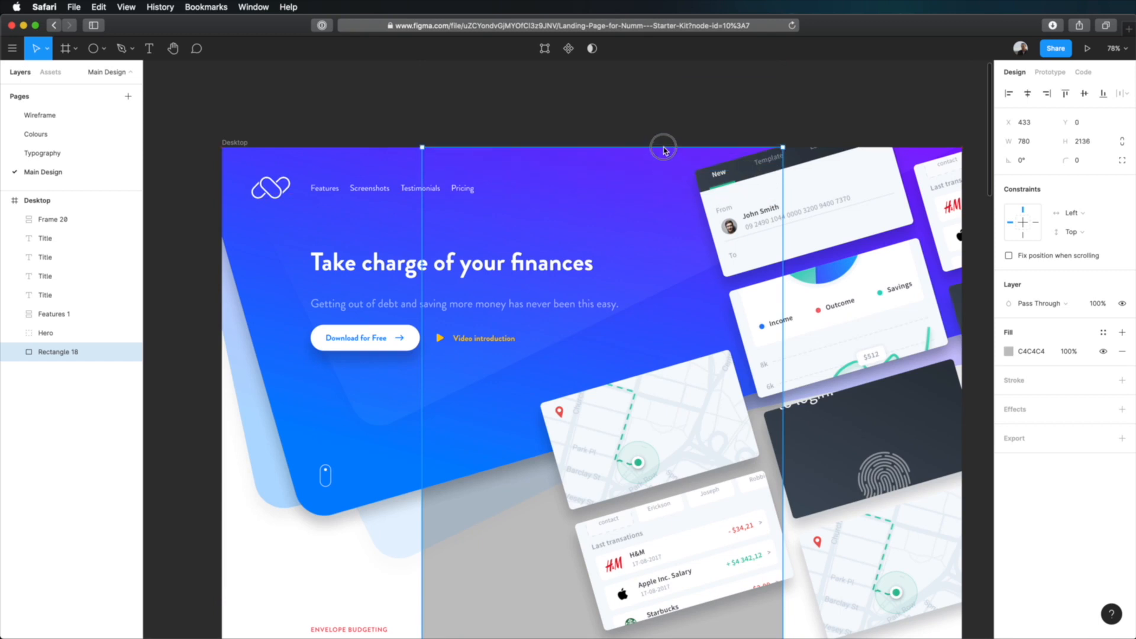
left_click_drag(422, 586, 224, 588)
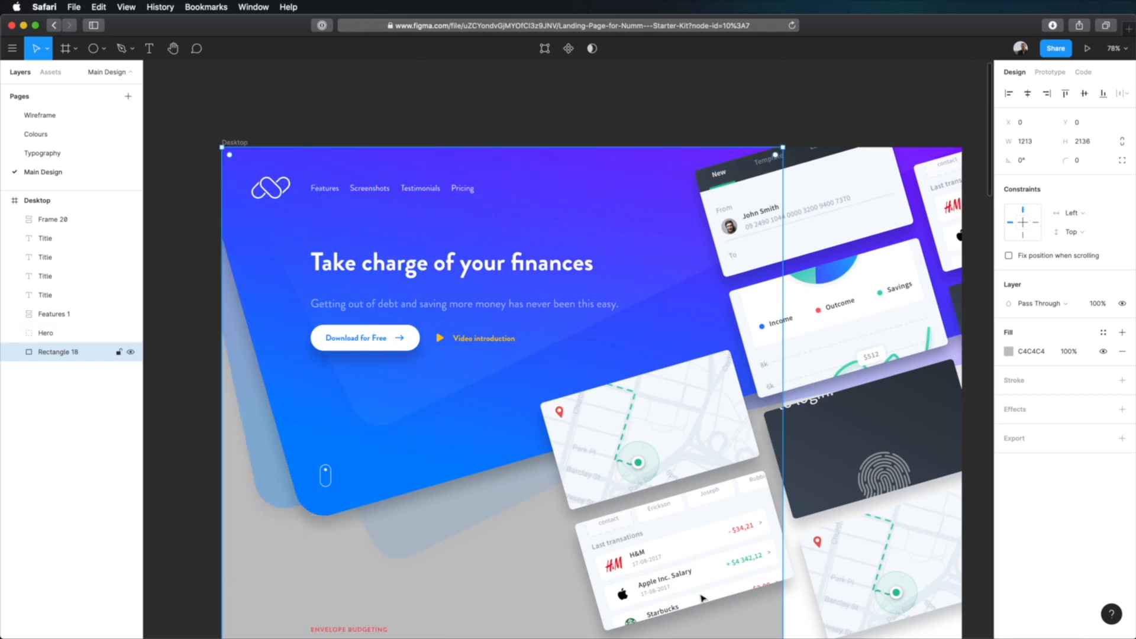
left_click_drag(787, 612, 969, 611)
Resize the rectangle's lower edge to a height of about 1978 and measure its distance to the Features 1 section.
scroll(572, 369, "down", 10)
left_click_drag(619, 559, 617, 494)
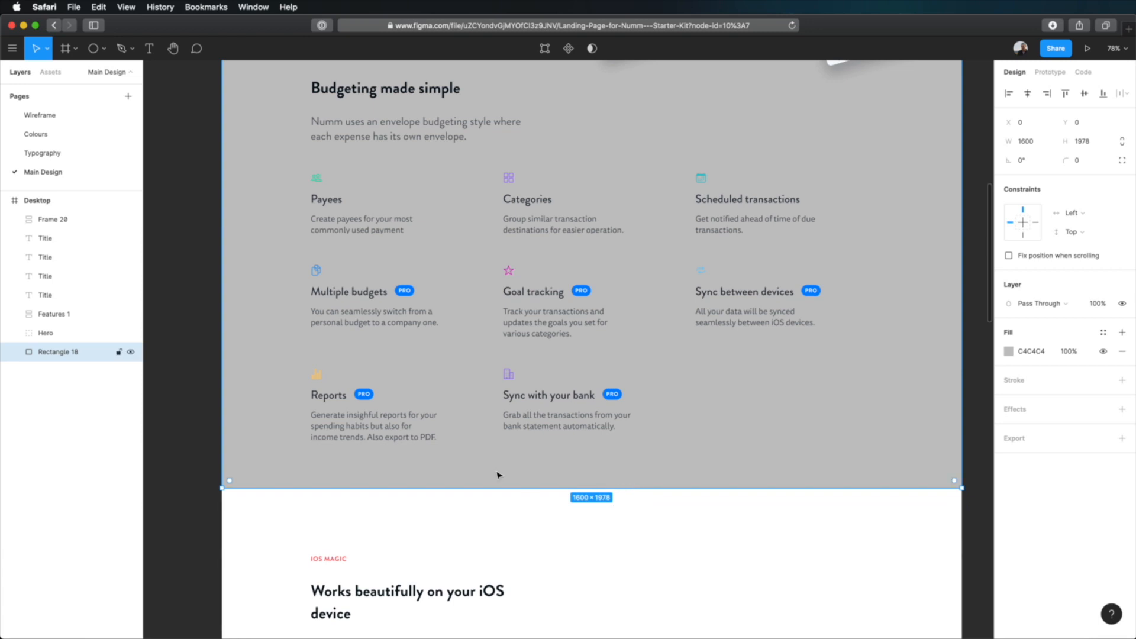
key("alt")
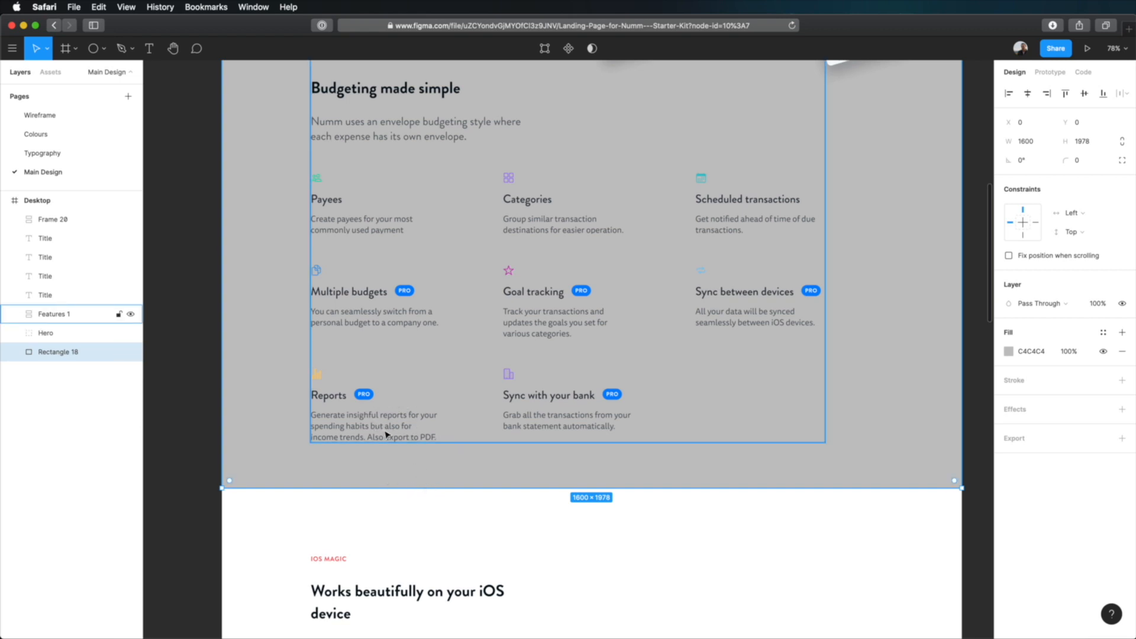
key("alt")
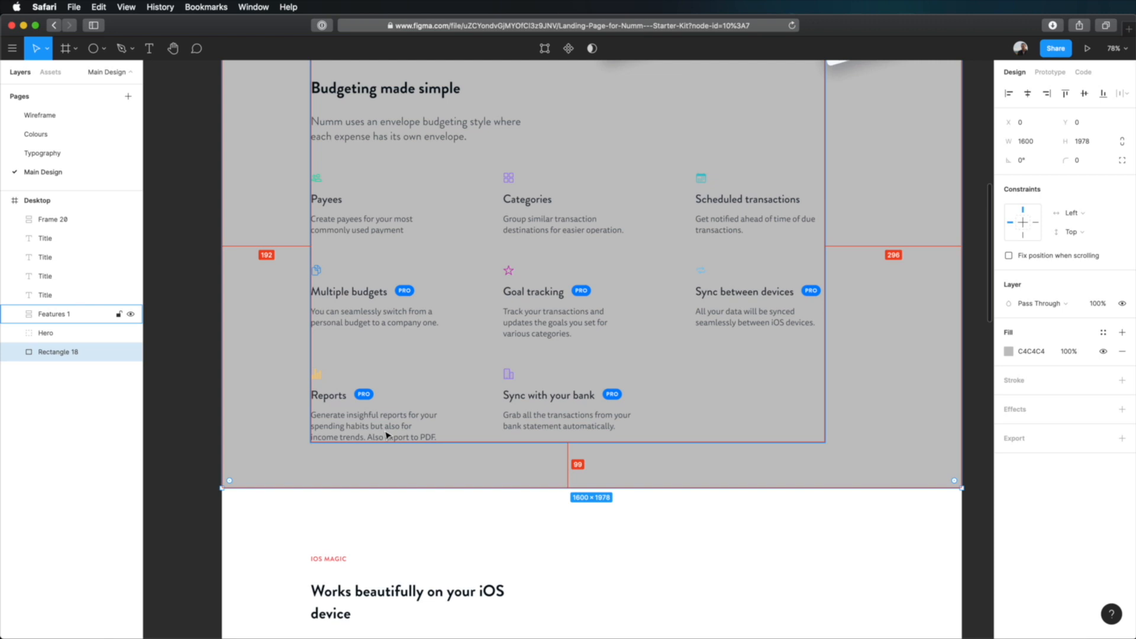
Increase the background rectangle's height to 2000.
key("super+shift+Down")
key("super+shift+Down")
key("super+Down")
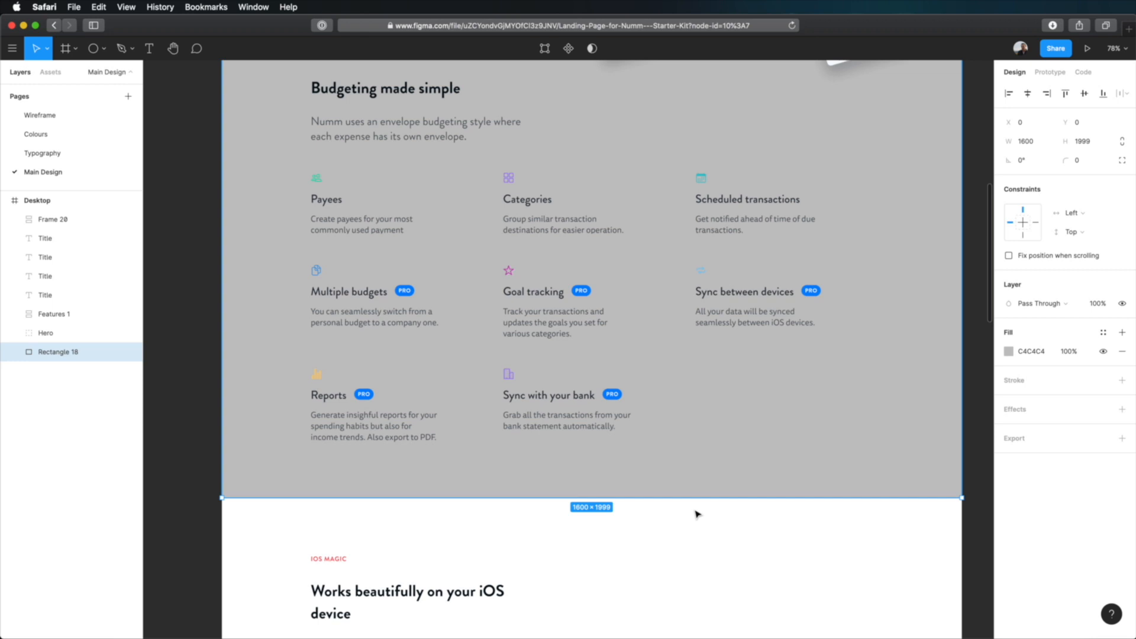
key("super+Down")
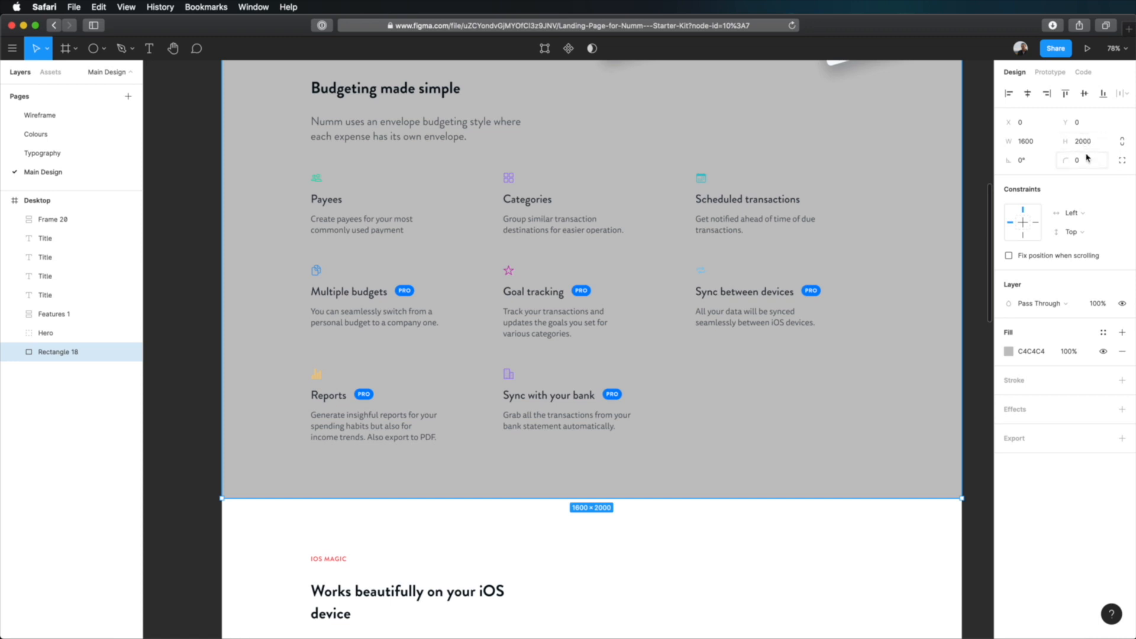
Extend the background rectangle further down towards the iOS label, to a height of 2058.
key("super+Down")
key("super+Down")
key("super+Down")
key("super+Down")
key("super+Down")
key("super+Down")
key("super+Down")
key("super+Down")
key("super+Down")
key("super+Down")
key("super+Down")
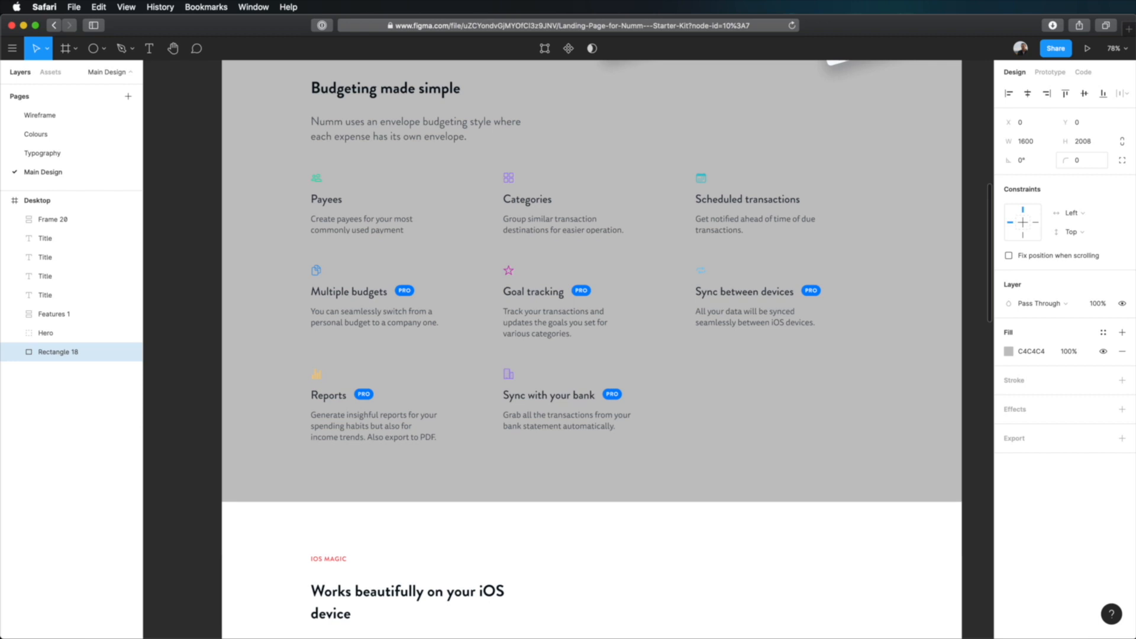
key("super+Down")
key("super+Down")
key("super+Down")
key("super+Down")
key("super+Down")
key("super+Down")
key("super+Down")
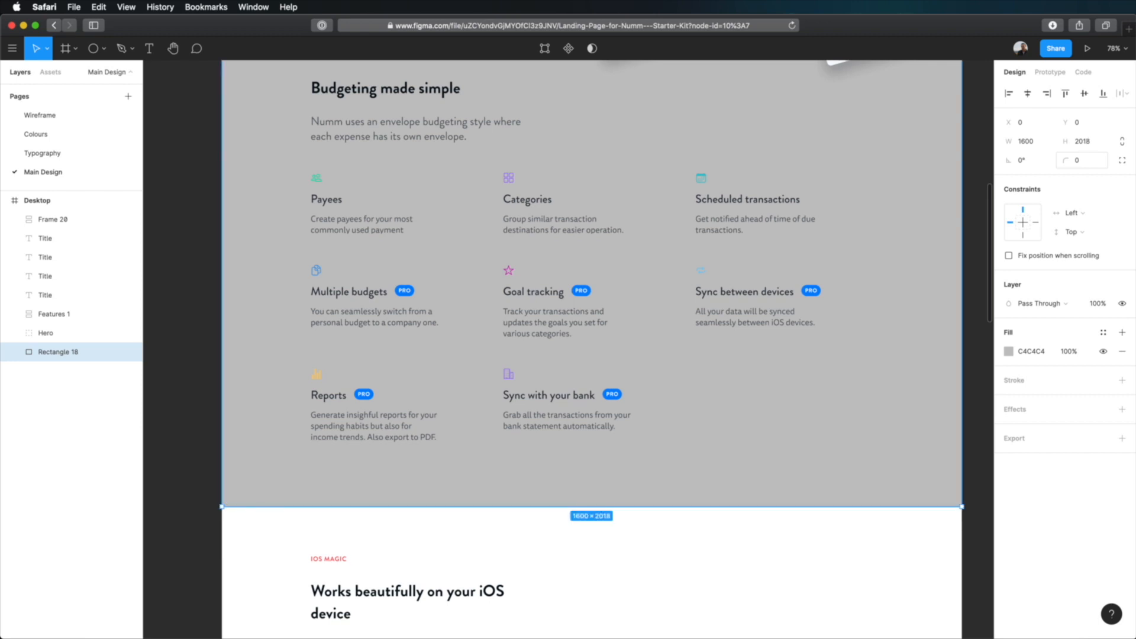
key("shift+super+Down")
key("shift+super+Down")
key("shift+super+Down")
key("shift+super+Down")
key("shift+super+Down")
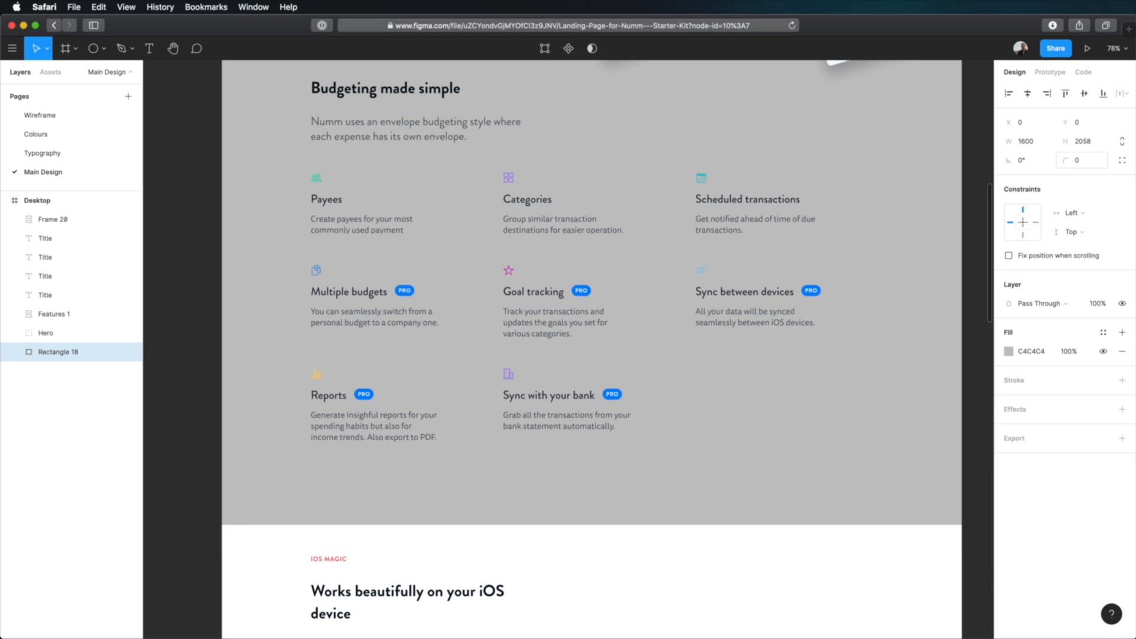
Shrink the background rectangle's height in large increments to 1978.
key("shift+super+Up")
key("shift+super+Up")
key("shift+super+Up")
key("shift+super+Up")
key("shift+super+Up")
key("shift+super+Up")
key("shift+super+Up")
key("shift+super+Up")
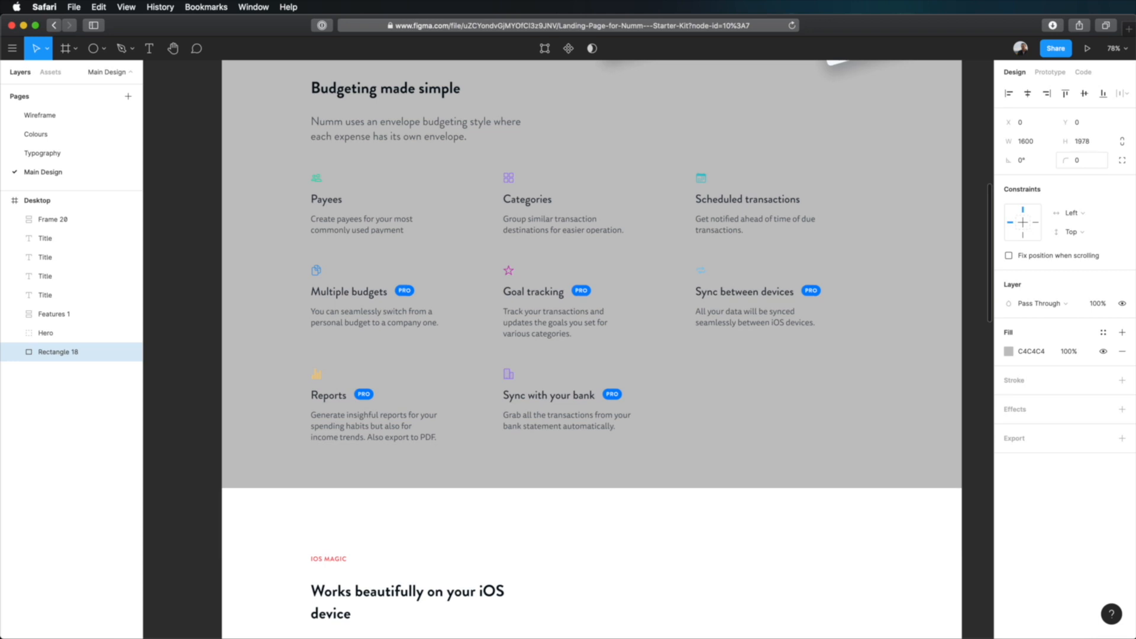
Extend the background rectangle's lower edge again in large increments and pull it back to a height of 1988.
key("shift+super+Down")
key("shift+super+Down")
key("shift+super+Down")
key("shift+super+Down")
key("shift+super+Down")
key("shift+super+Down")
key("shift+super+Up")
key("shift+super+Up")
key("shift+super+Up")
key("shift+super+Up")
key("shift+super+Up")
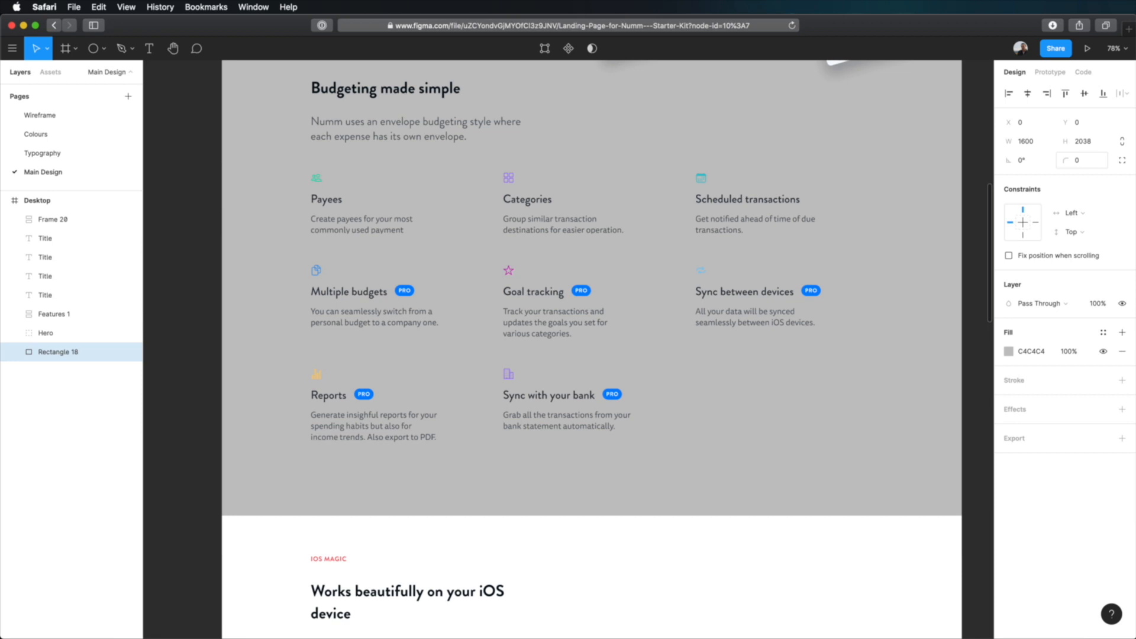
key("shift+super+Up")
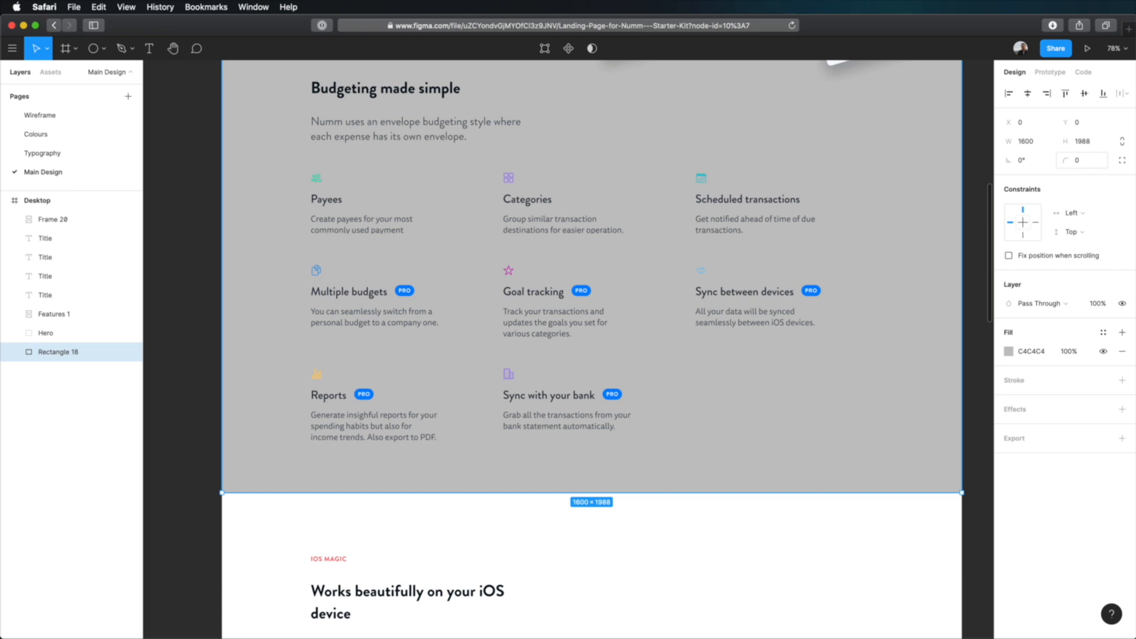
Try resizing the background rectangle's width wider and narrower, ending back at 1600.
key("super+Right")
key("super+Right")
key("super+Right")
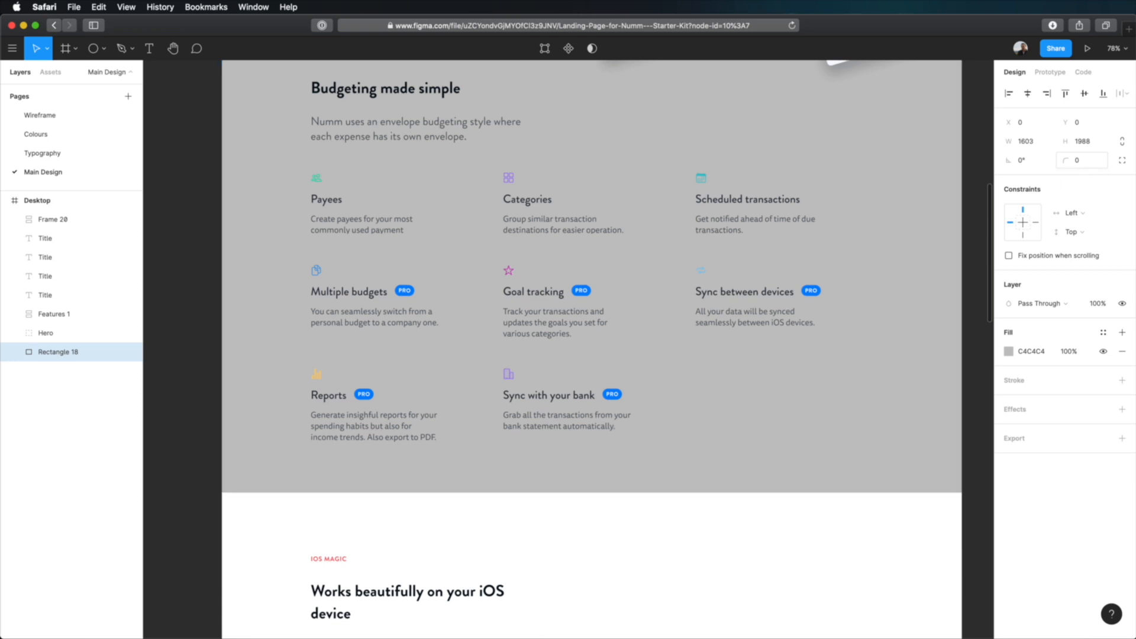
key("super+Left")
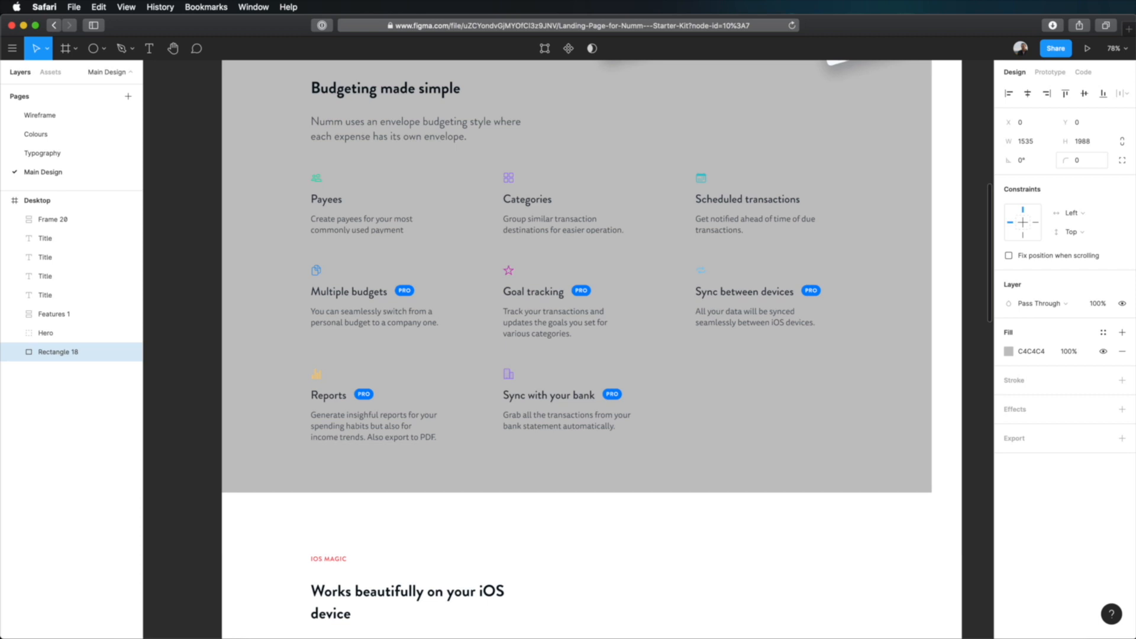
key("super+Right")
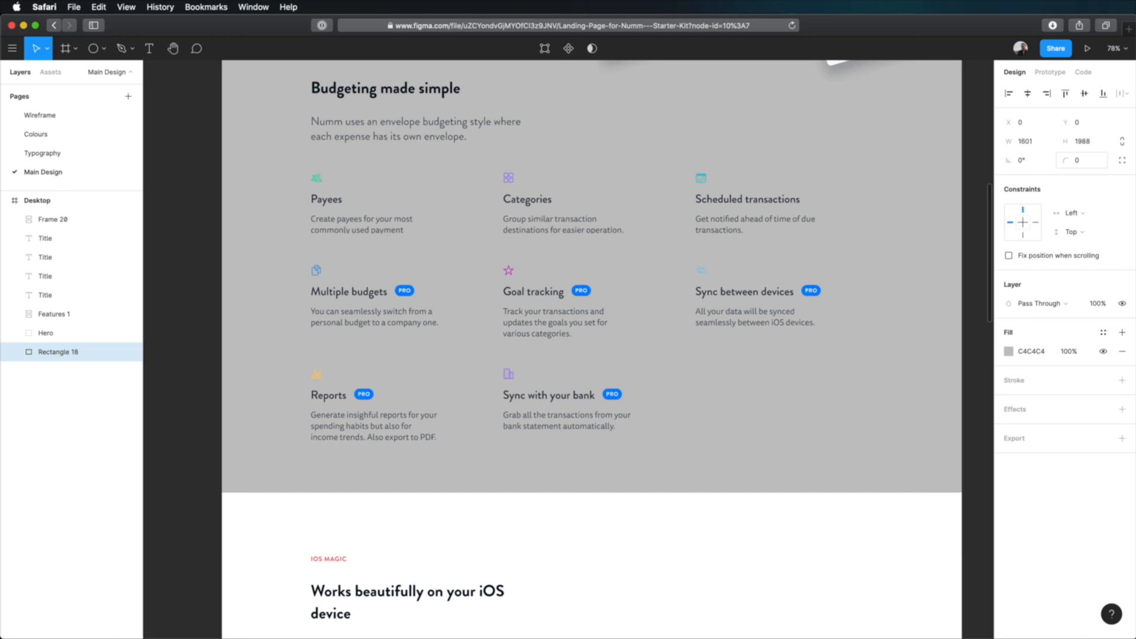
Fine-tune the background rectangle's height in small increments to 2000.
key("super+Down")
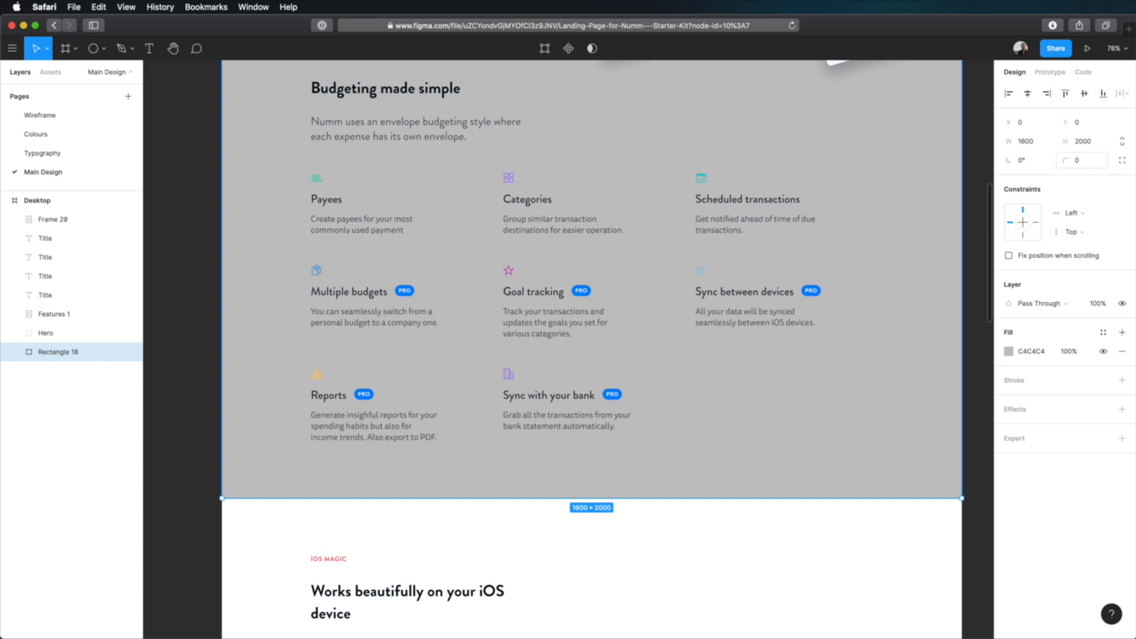
key("super+Up")
key("super+Down")
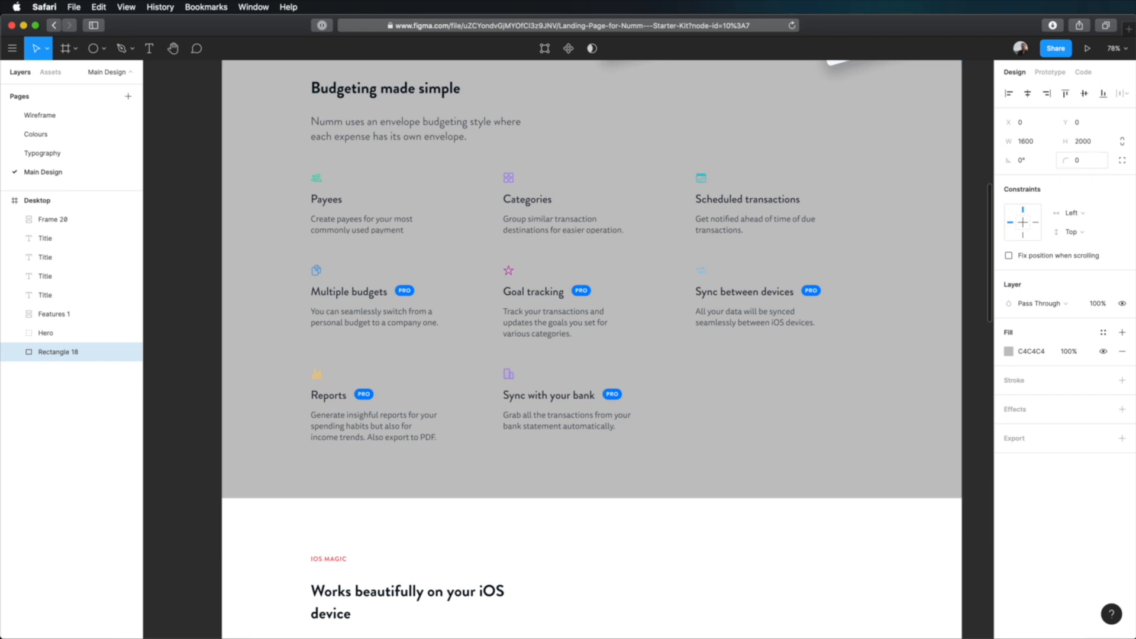
key("super+Up")
key("super+Up")
key("super+Up")
key("super+Up")
key("super+Up")
key("super+Up")
key("super+Up")
key("super+Up")
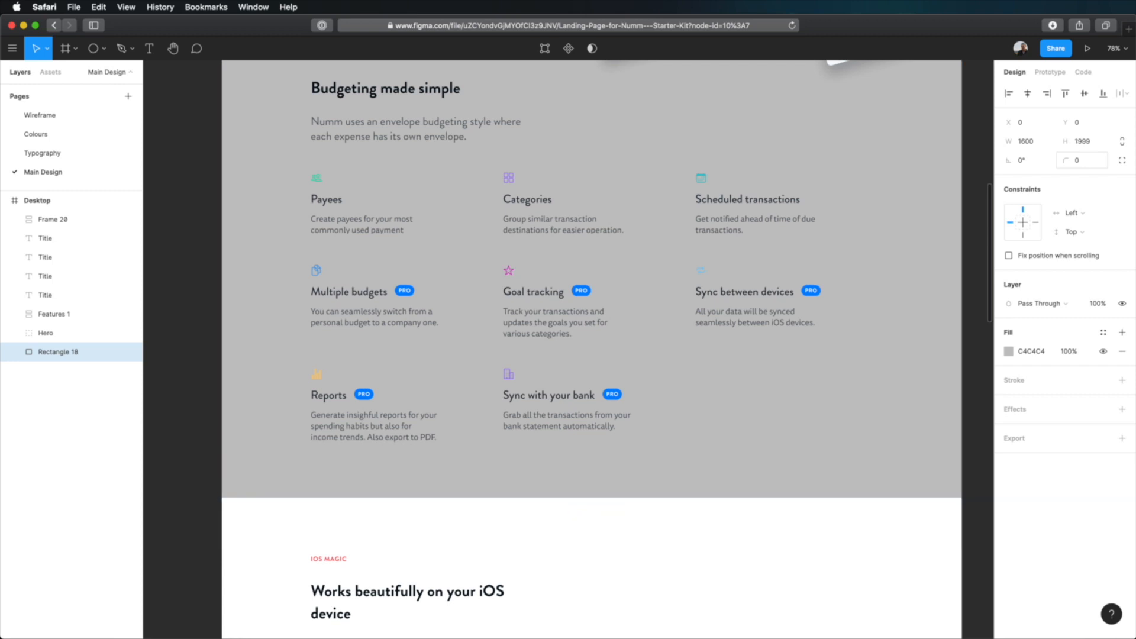
key("super+Down")
key("super+Down")
key("super+Down")
key("super+Down")
key("super+Down")
key("super+Down")
key("super+Down")
key("super+Down")
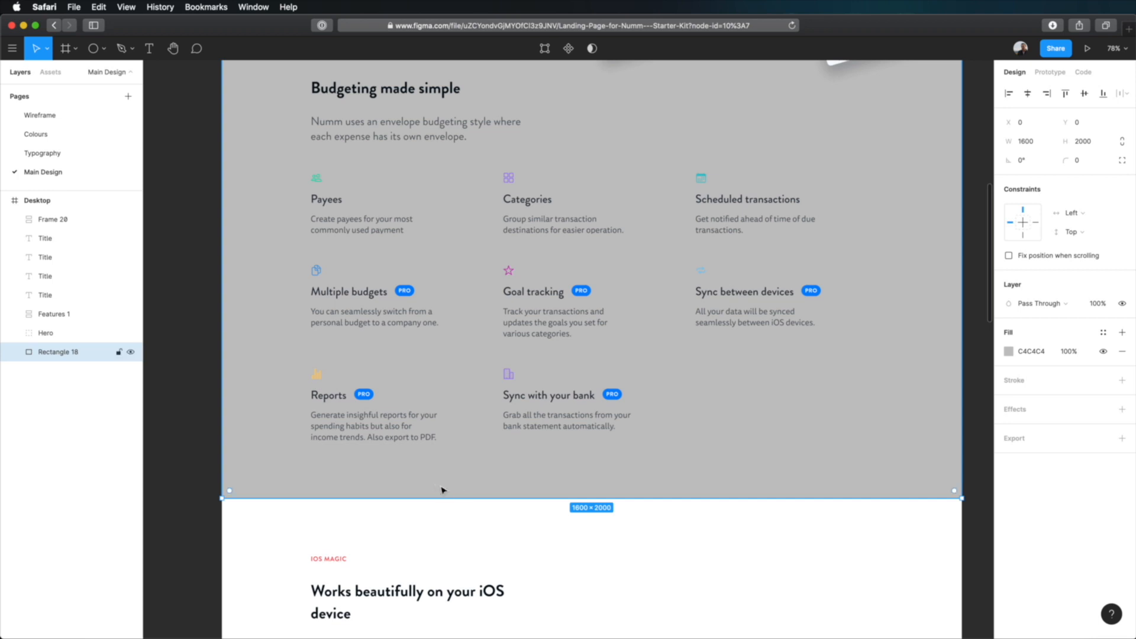
Reduce the background rectangle's height to 1999, leaving 120 px below Features 1, and move its layer above Hero.
key("alt")
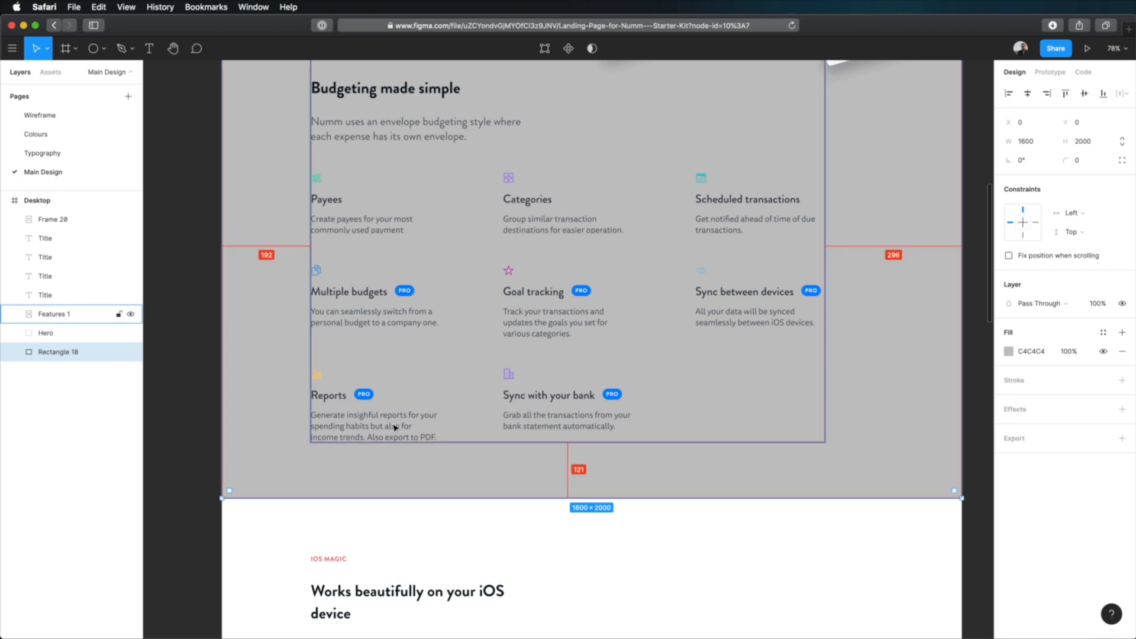
key("alt+super+Up")
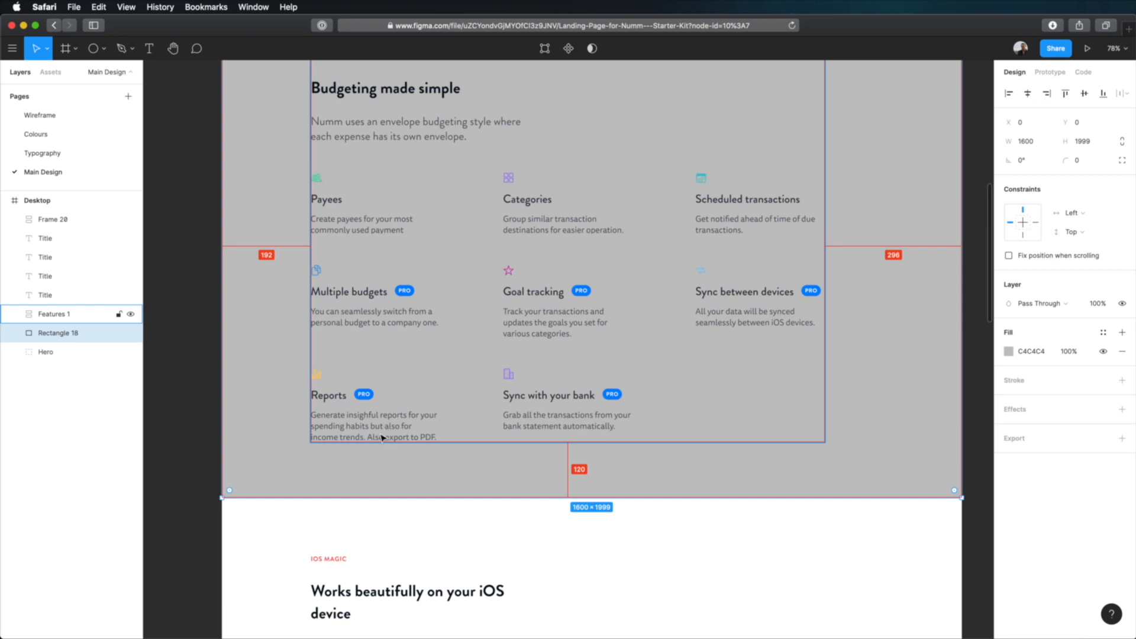
left_click(681, 564)
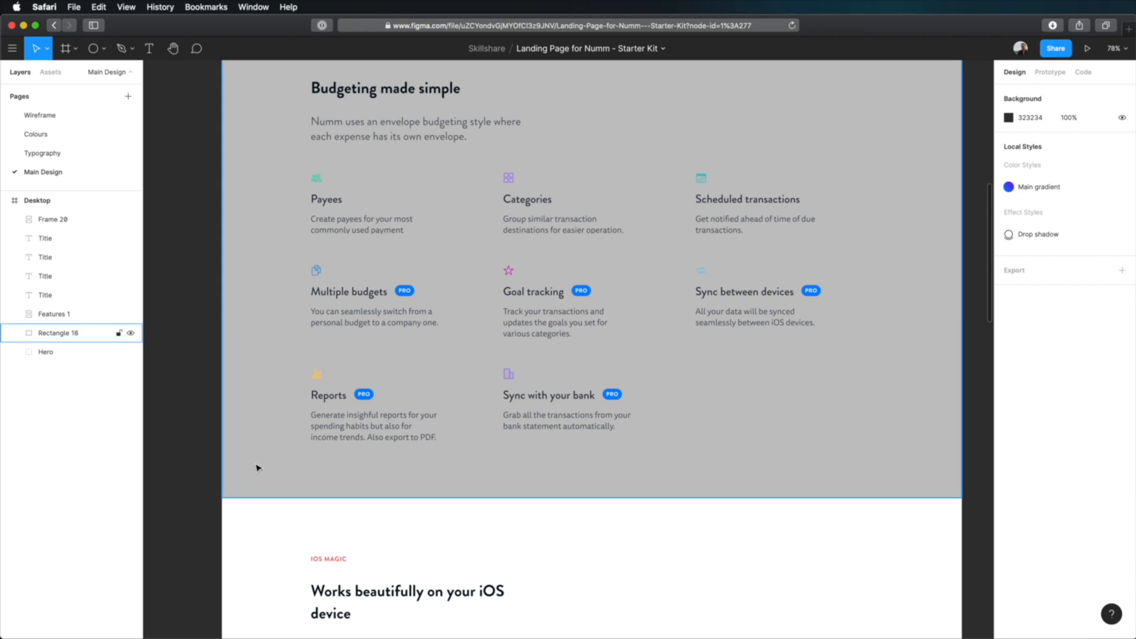
On the Colours page, copy the fill colour 0085FF from the lightest blue swatch in Primary colours.
left_click(72, 135)
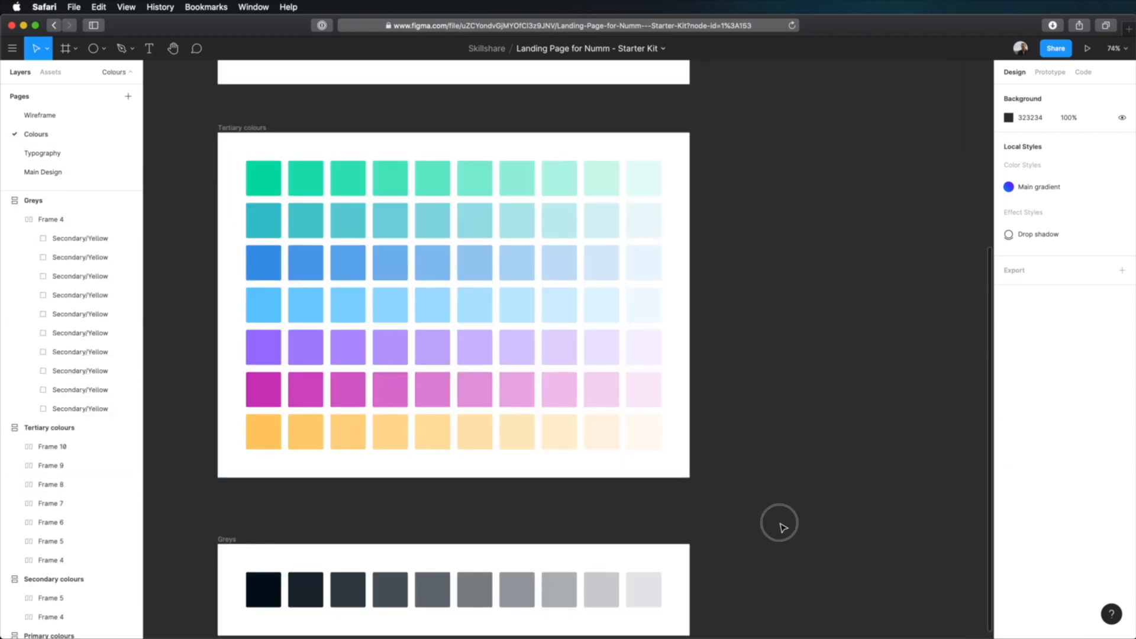
scroll(779, 525, "down", 3)
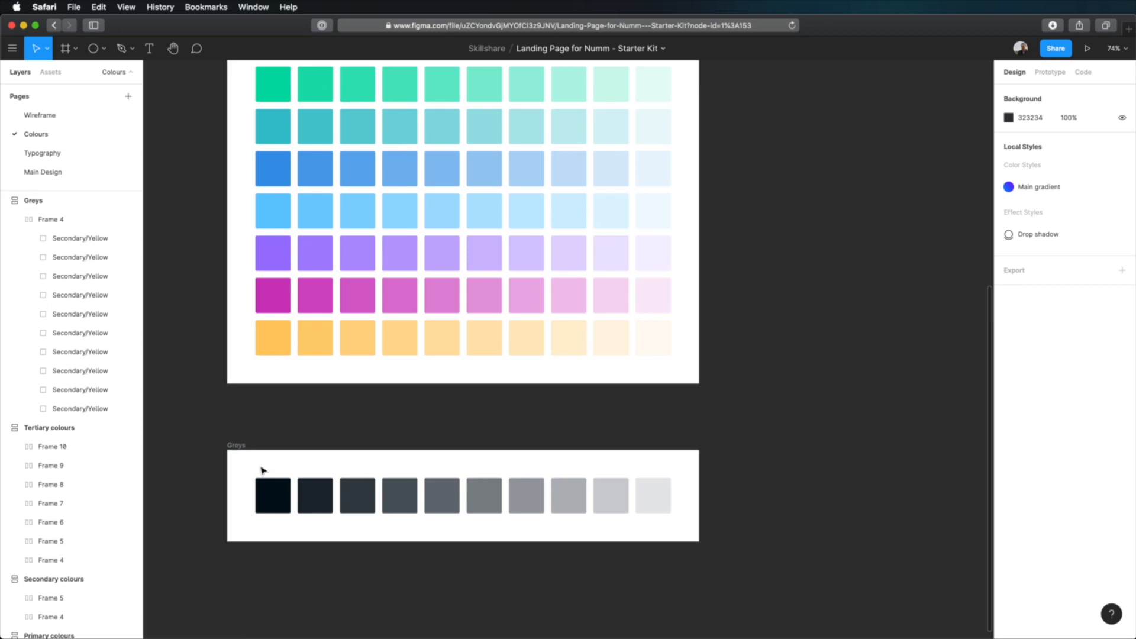
left_click(654, 495, "super")
left_click(777, 498)
scroll(776, 502, "up", 10)
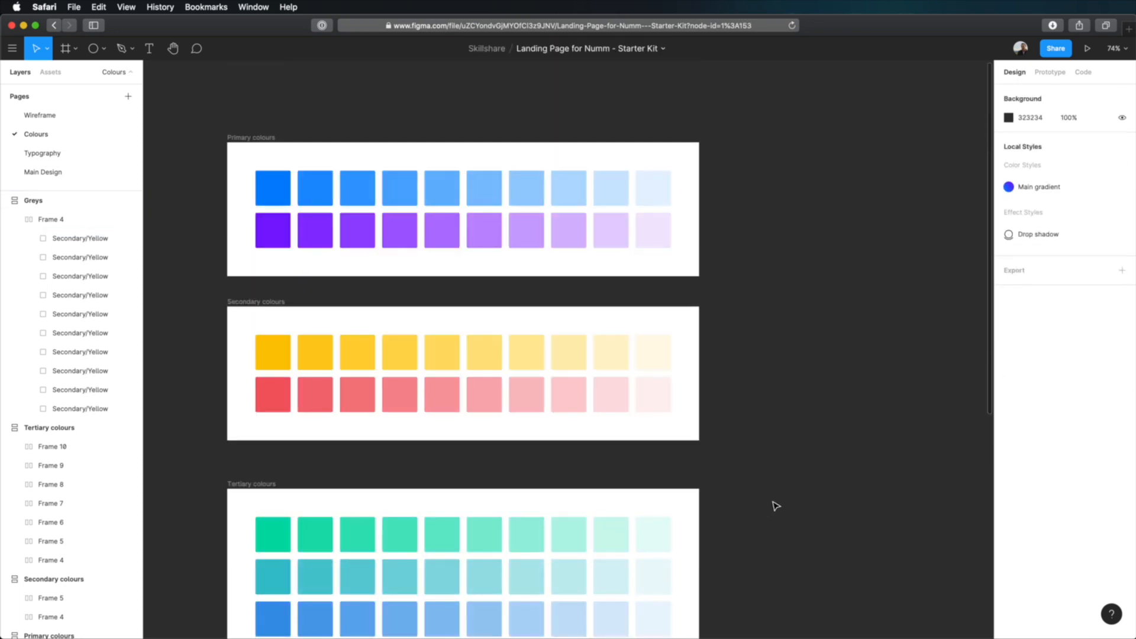
left_click(657, 193, "super")
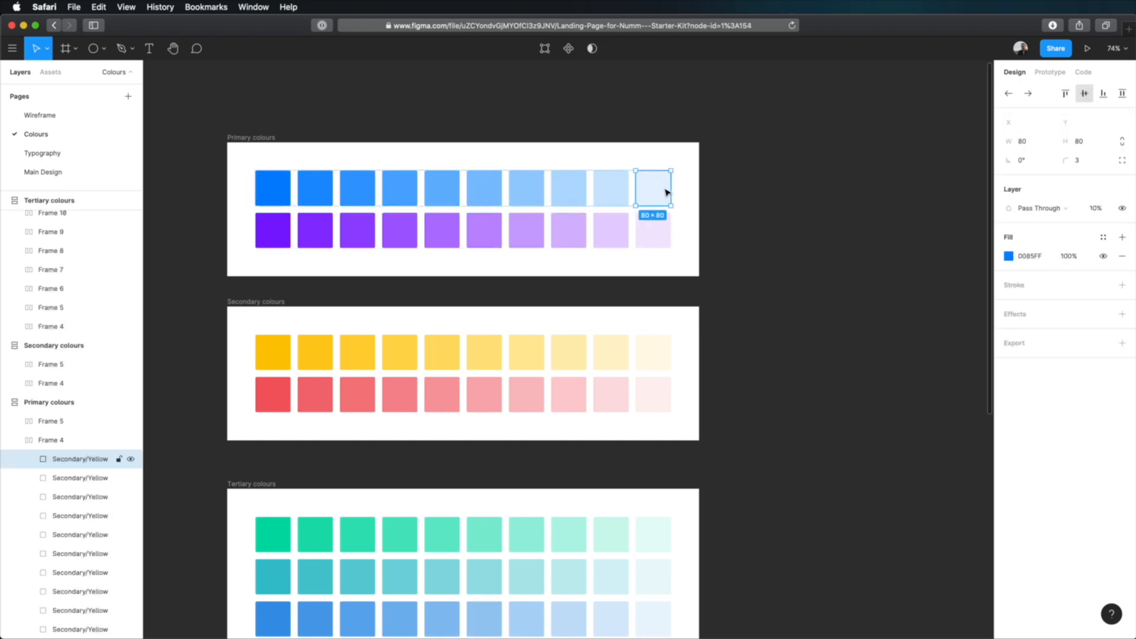
left_click(1033, 258)
key("ctrl+c")
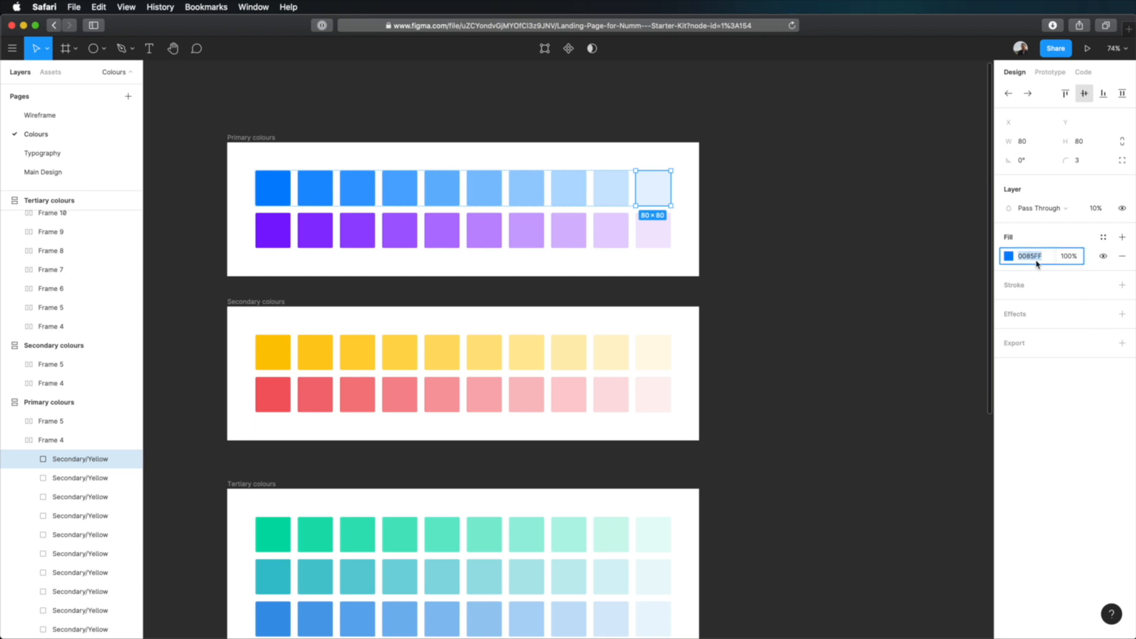
On the Main Design page, fill the background rectangle with the copied colour 0085FF at 10% opacity.
left_click(87, 172)
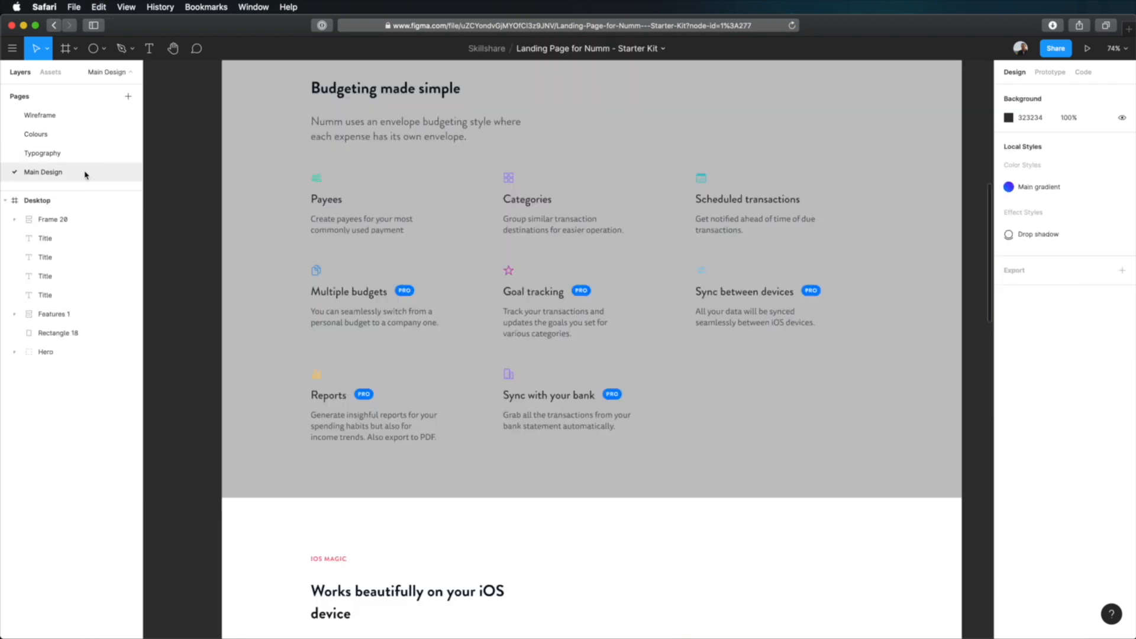
left_click(868, 354)
left_click(1042, 353)
key("ctrl+v")
key("Tab")
type("10")
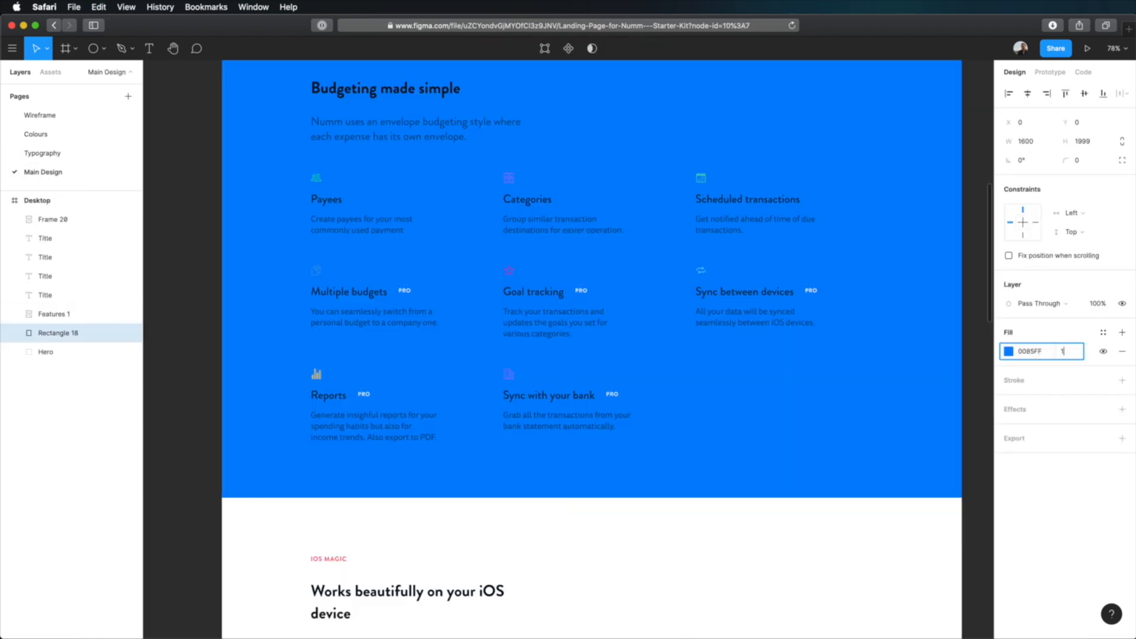
key("Tab")
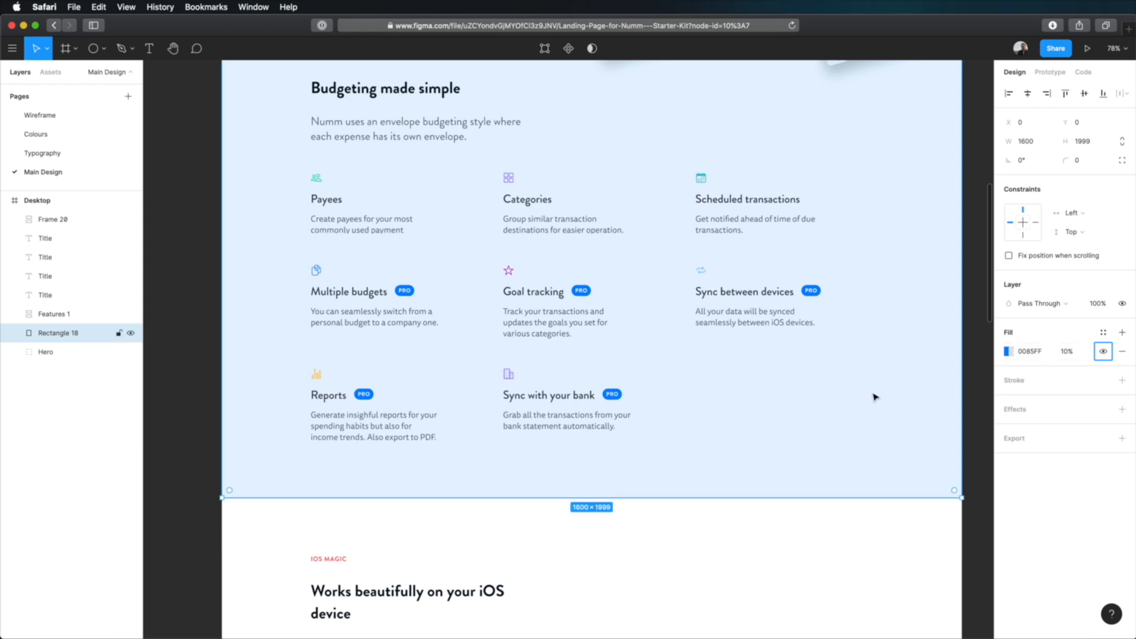
Set the background rectangle's fill opacity to 5% and deselect it.
left_click(1068, 354)
type("5")
key("Tab")
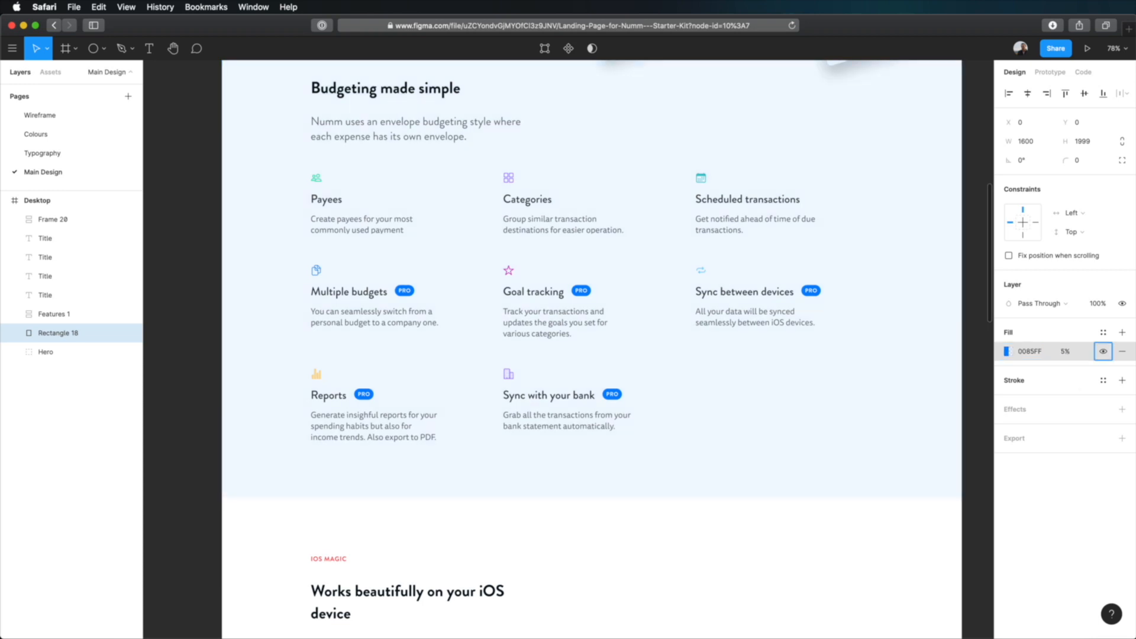
left_click(971, 530)
Review the light blue background behind the hero and budgeting sections and its edge above the iOS section.
scroll(866, 487, "up", 4)
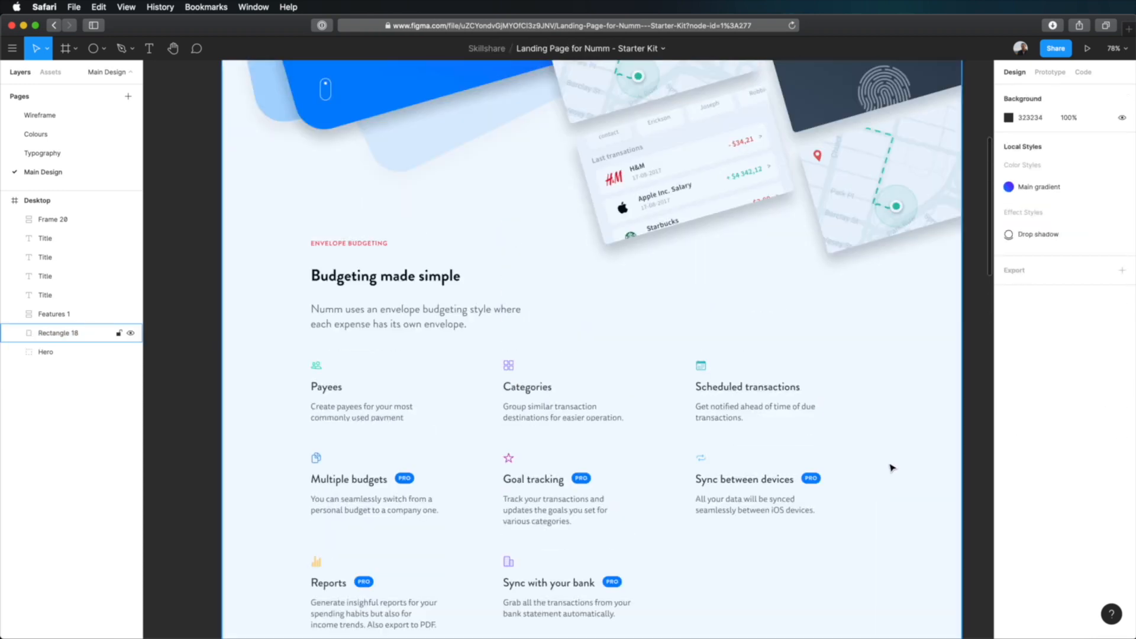
scroll(908, 426, "up", 5)
scroll(899, 425, "up", 1)
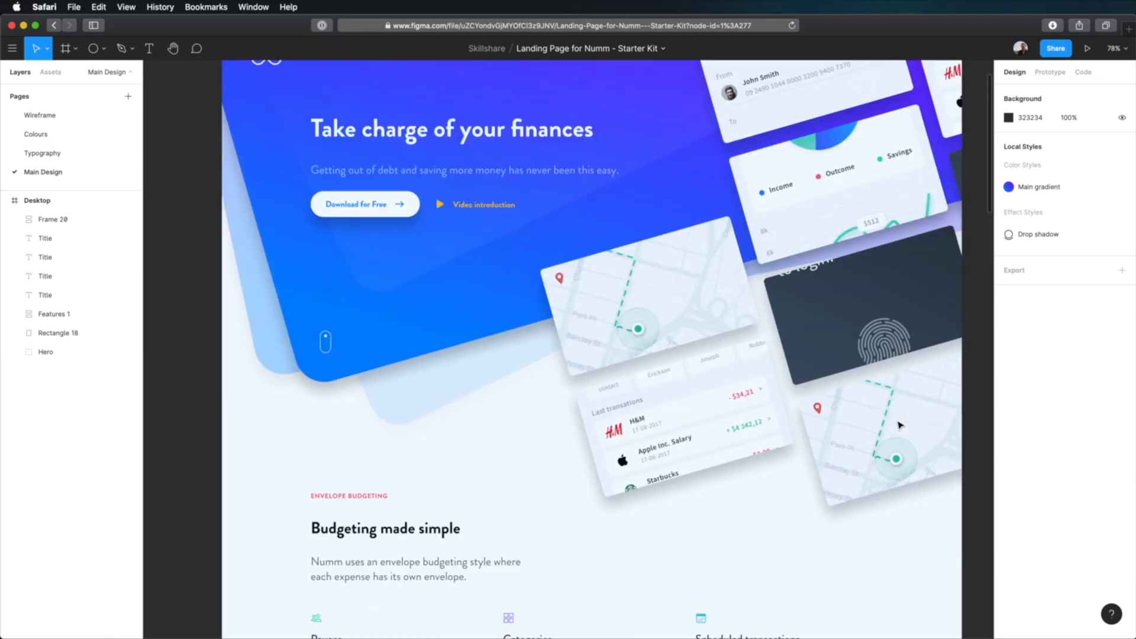
scroll(899, 425, "down", 14)
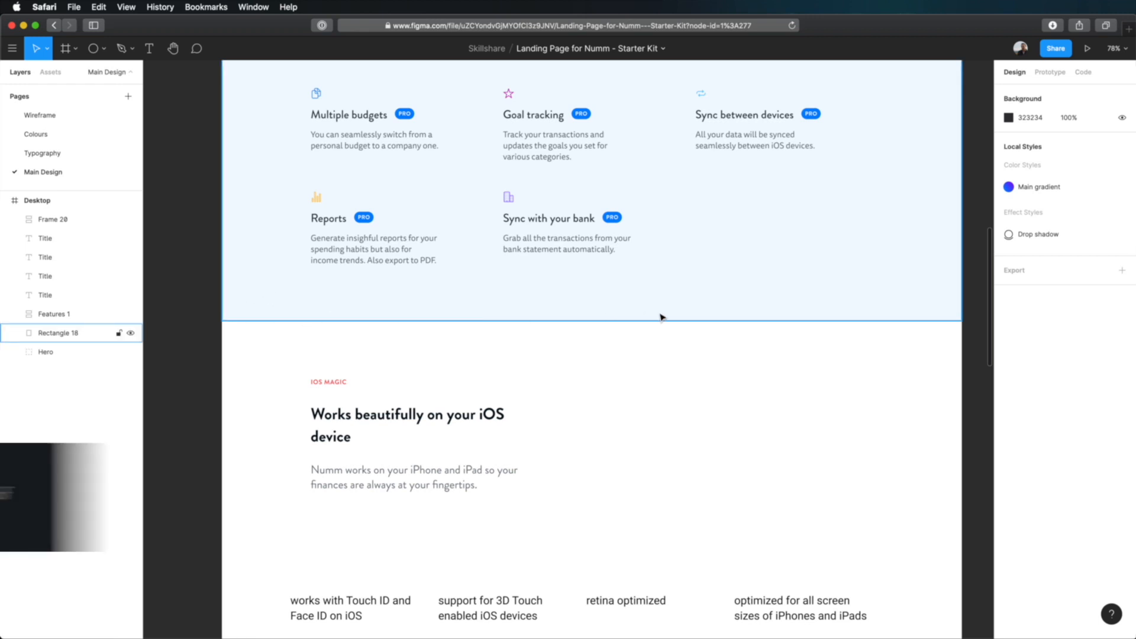
scroll(504, 303, "up", 4)
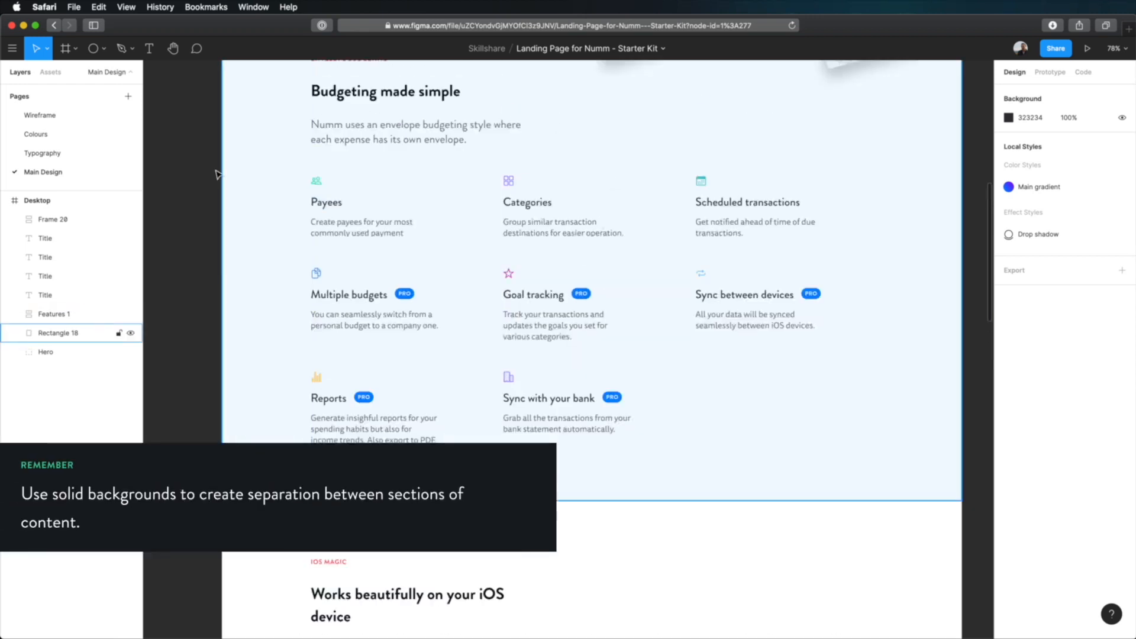
scroll(592, 355, "down", 7)
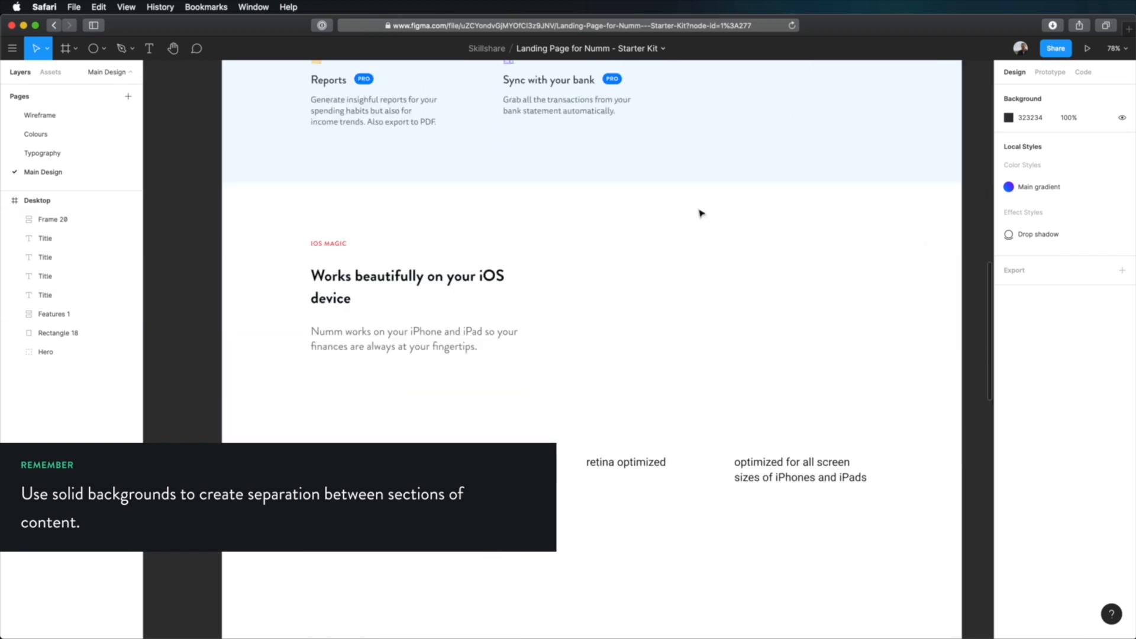
Move the iOS section's heading block and four feature texts down together to 240 px below the background rectangle.
left_click_drag(318, 534, 840, 231)
key("alt")
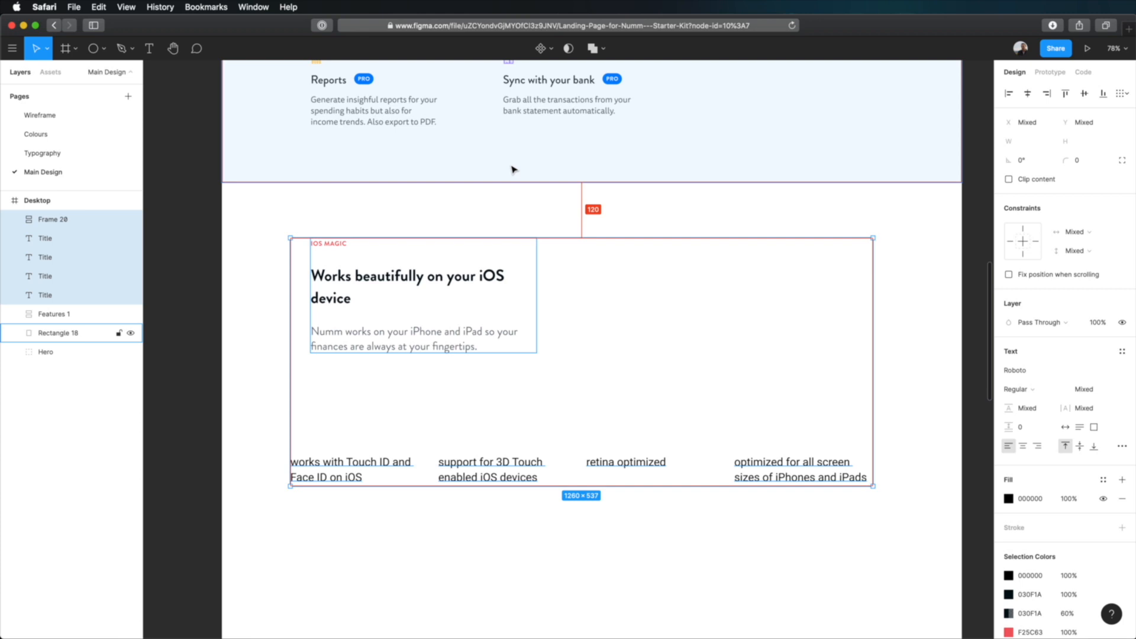
key("shift+Down")
key("shift+Down")
key("shift+Down")
key("shift+Down")
key("shift+Down")
key("shift+Down")
key("shift+Down")
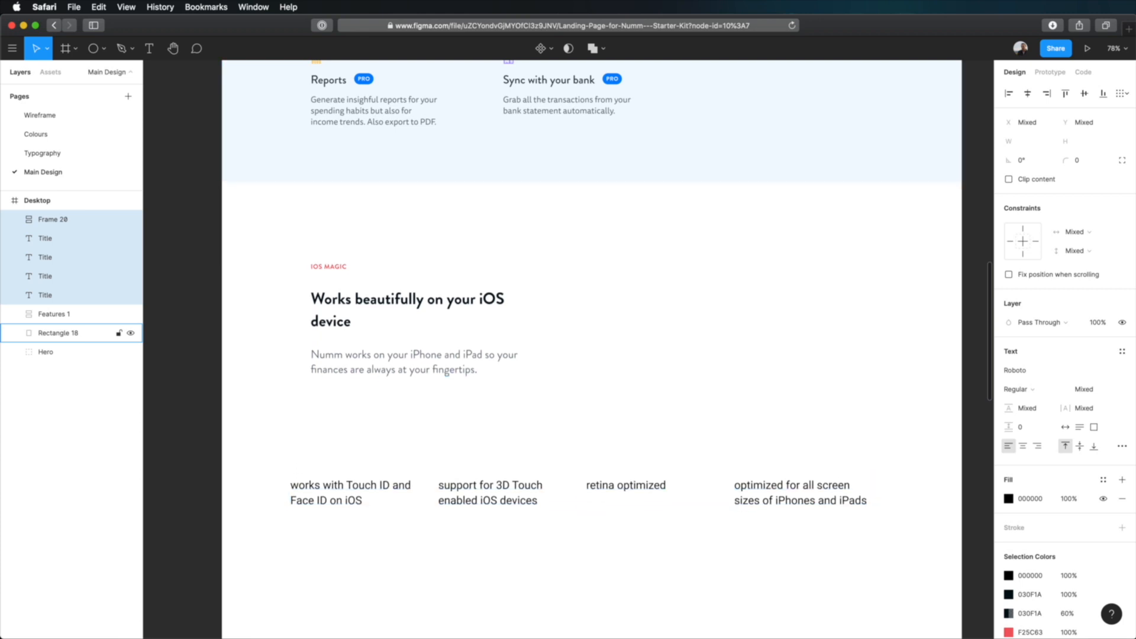
key("shift+Down")
key("shift+Down")
key("shift+Down")
key("shift+Down")
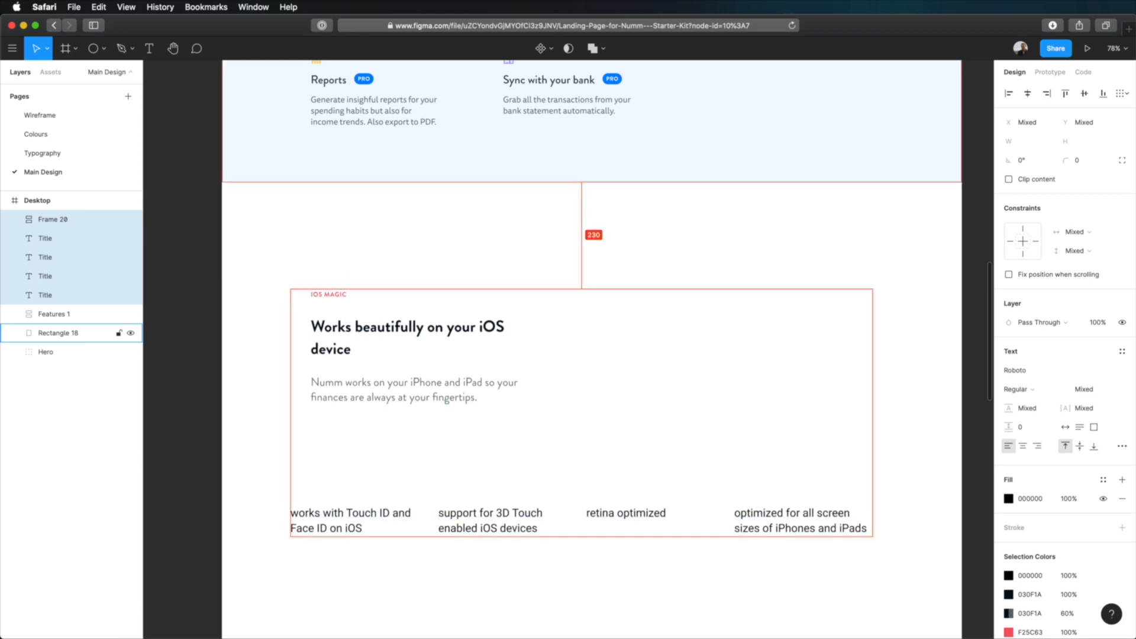
key("shift+Down")
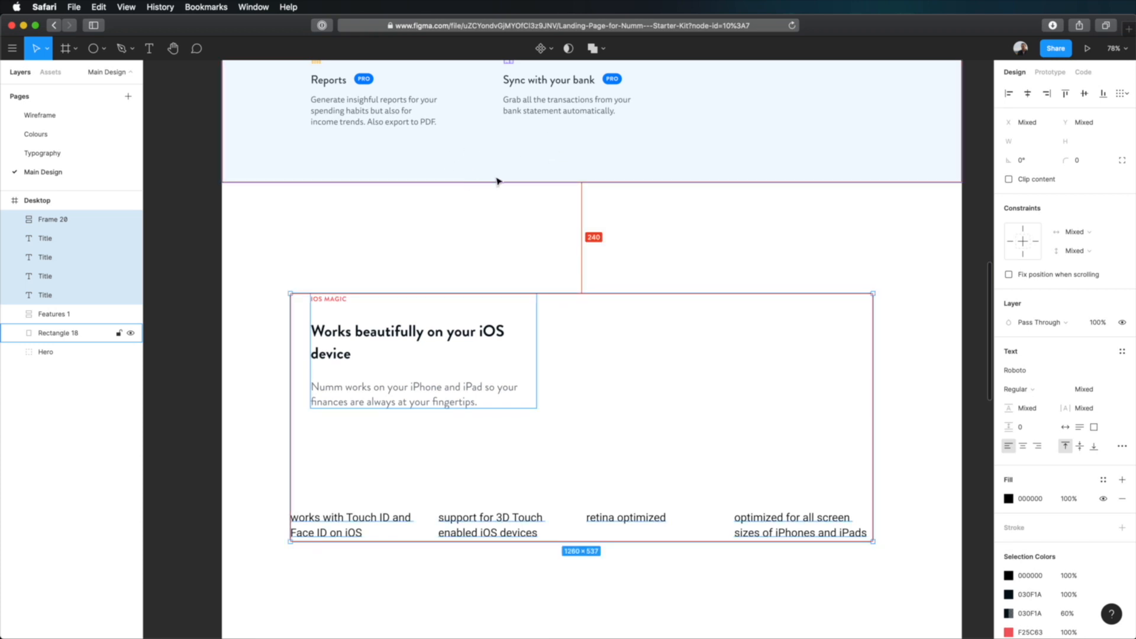
left_click(687, 229)
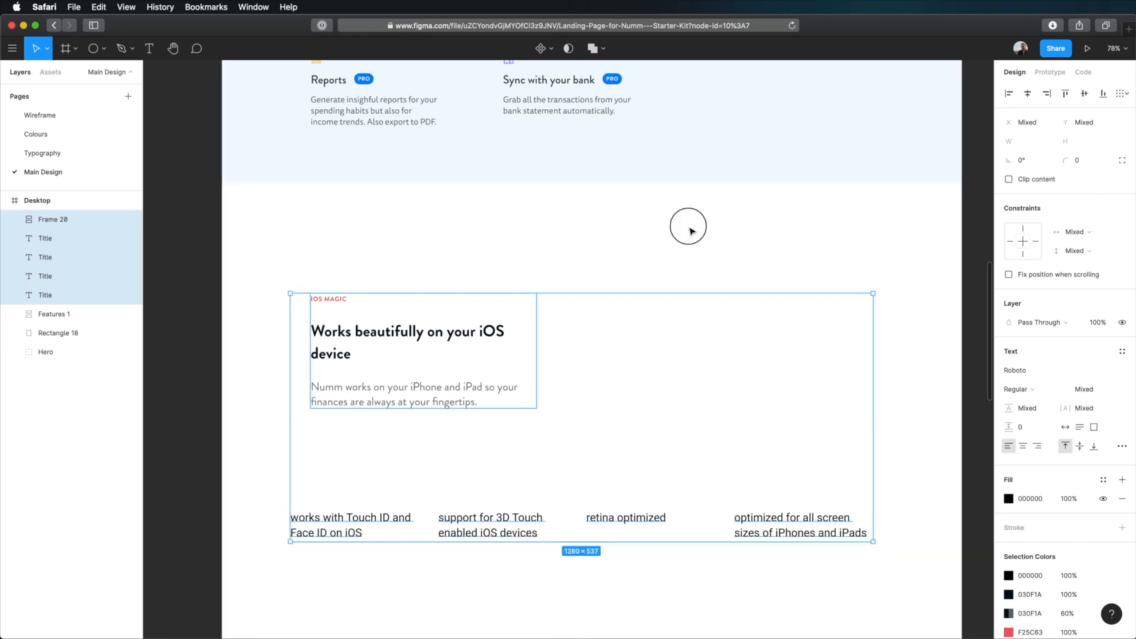
Set the font of the four iOS feature texts to Brandon Grotesque.
scroll(561, 460, "down", 5)
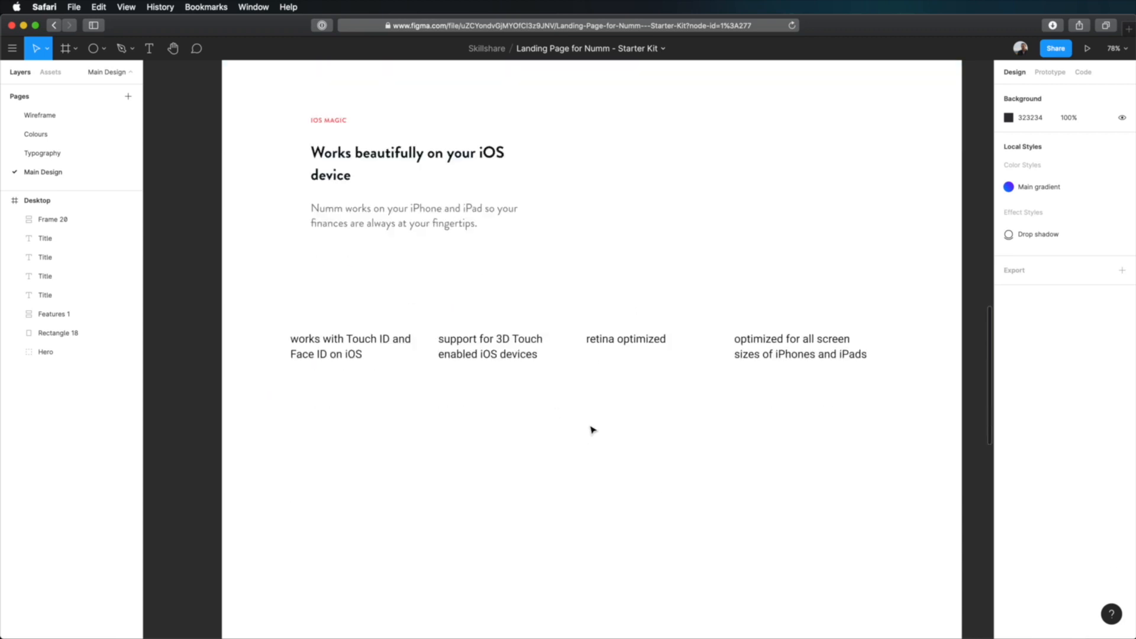
left_click(329, 345)
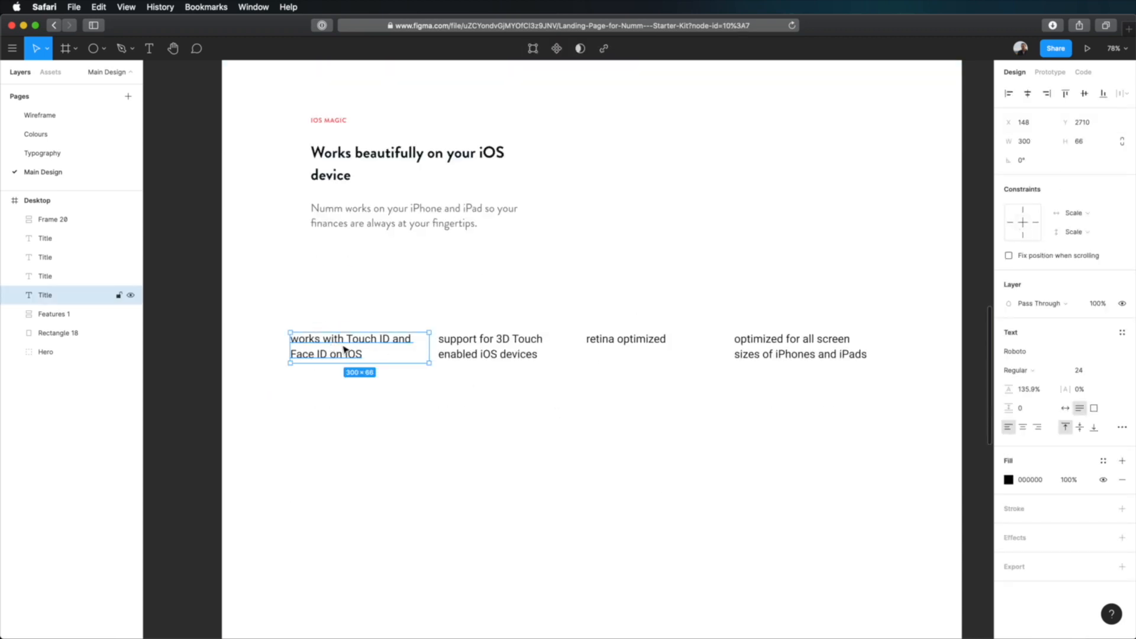
left_click(488, 357, "shift")
left_click(618, 362, "shift")
left_click(806, 352, "shift")
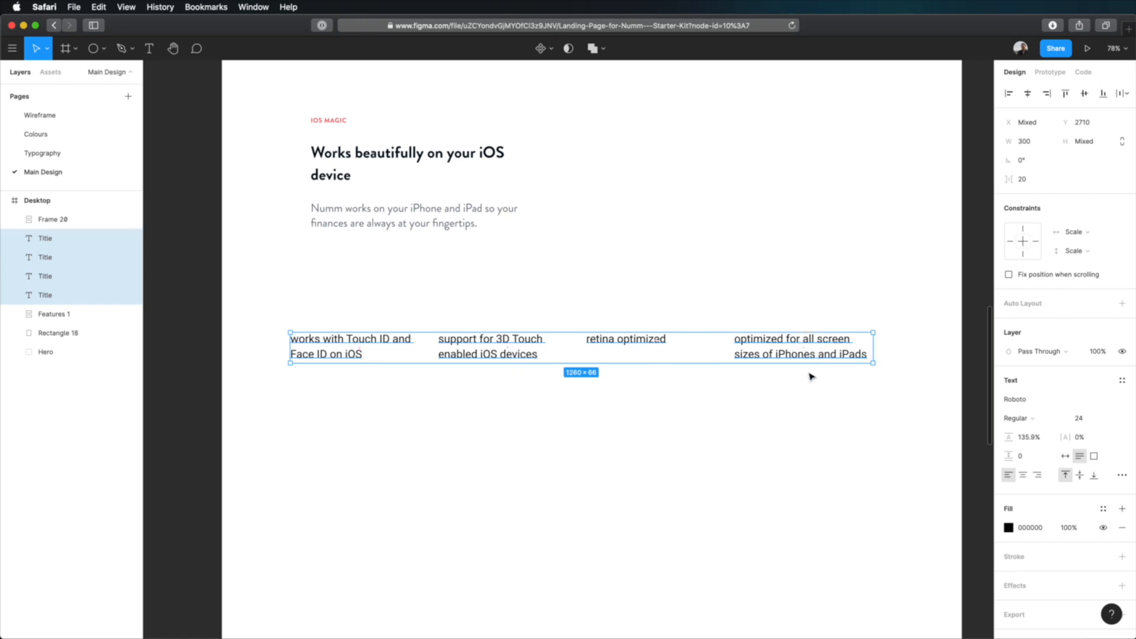
left_click(1035, 400)
type("brand")
key("Return")
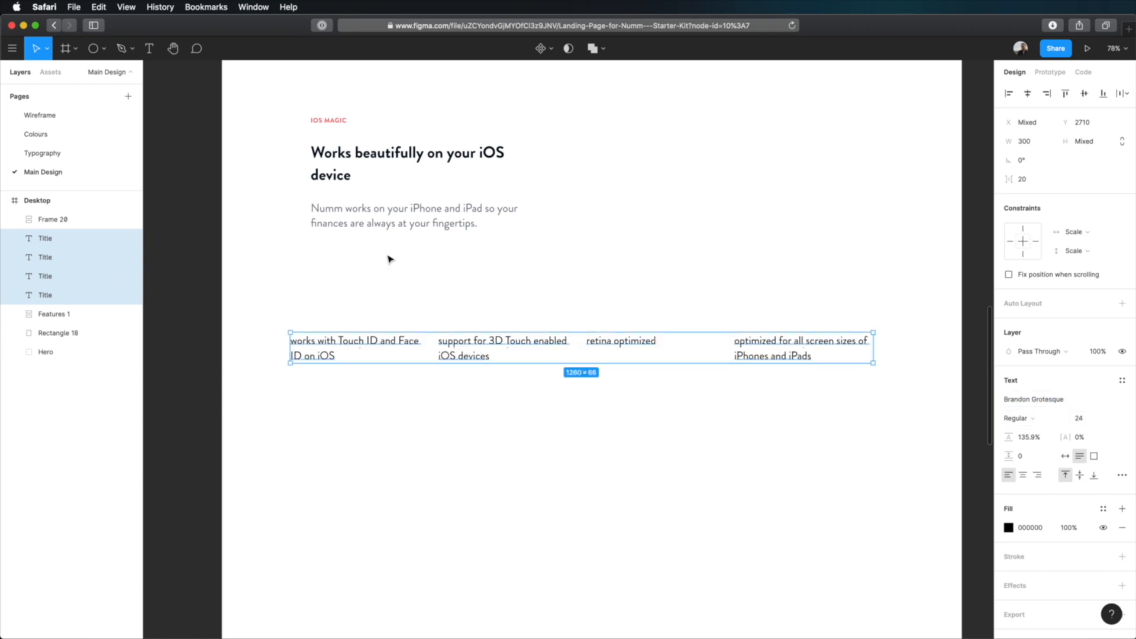
Copy the properties of the iOS section's description paragraph and paste them onto the four feature texts.
left_click(407, 217)
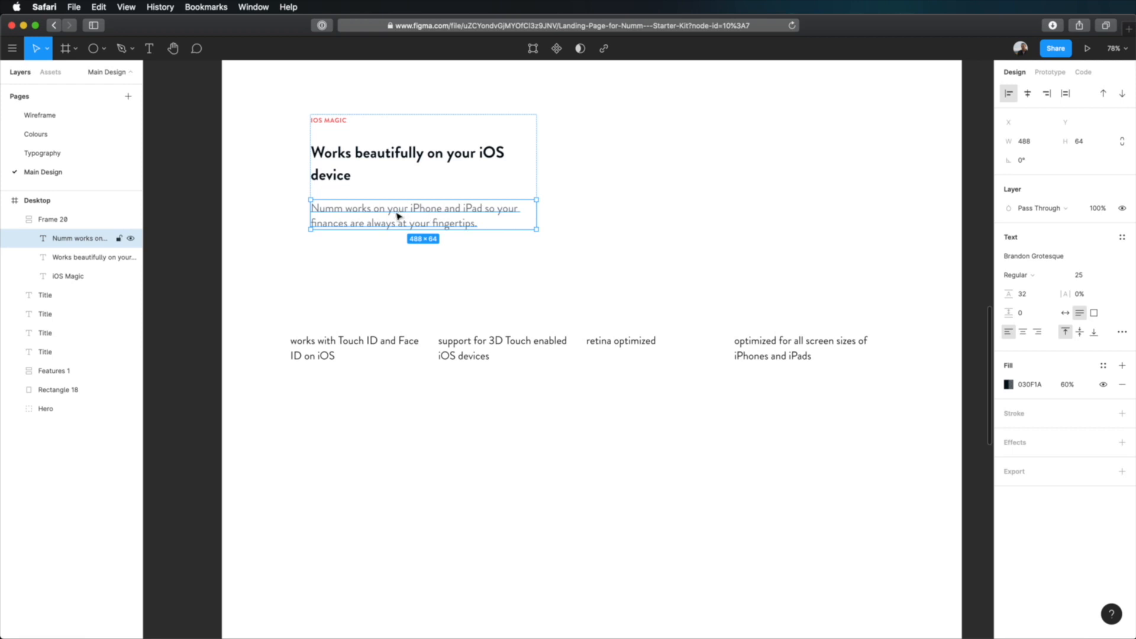
right_click(399, 206)
mouse_move(471, 536)
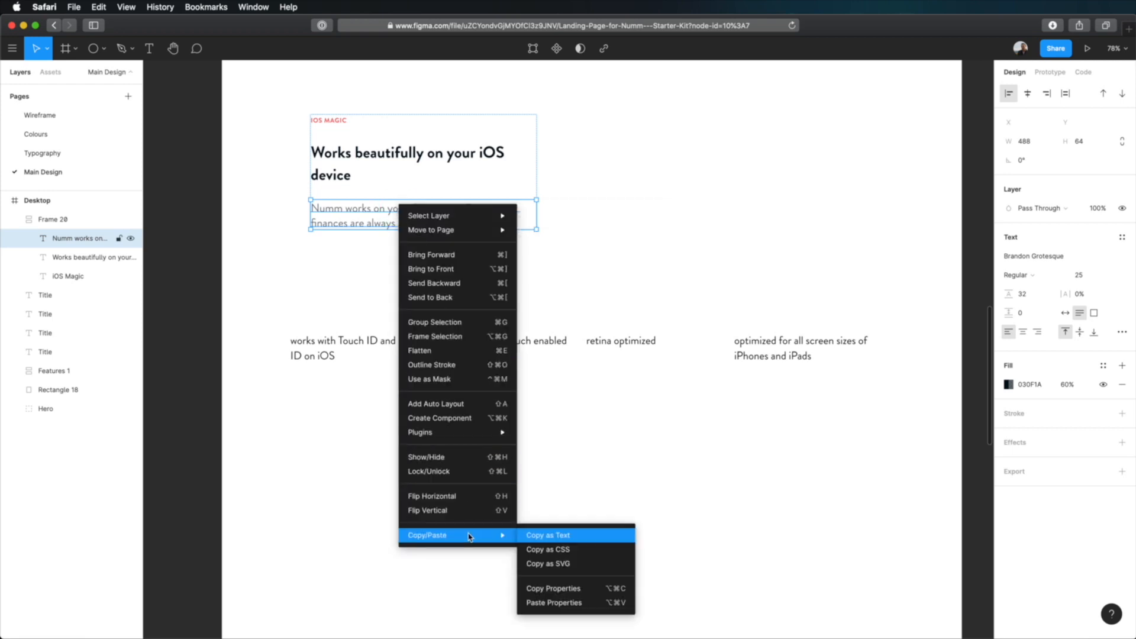
left_click(609, 589)
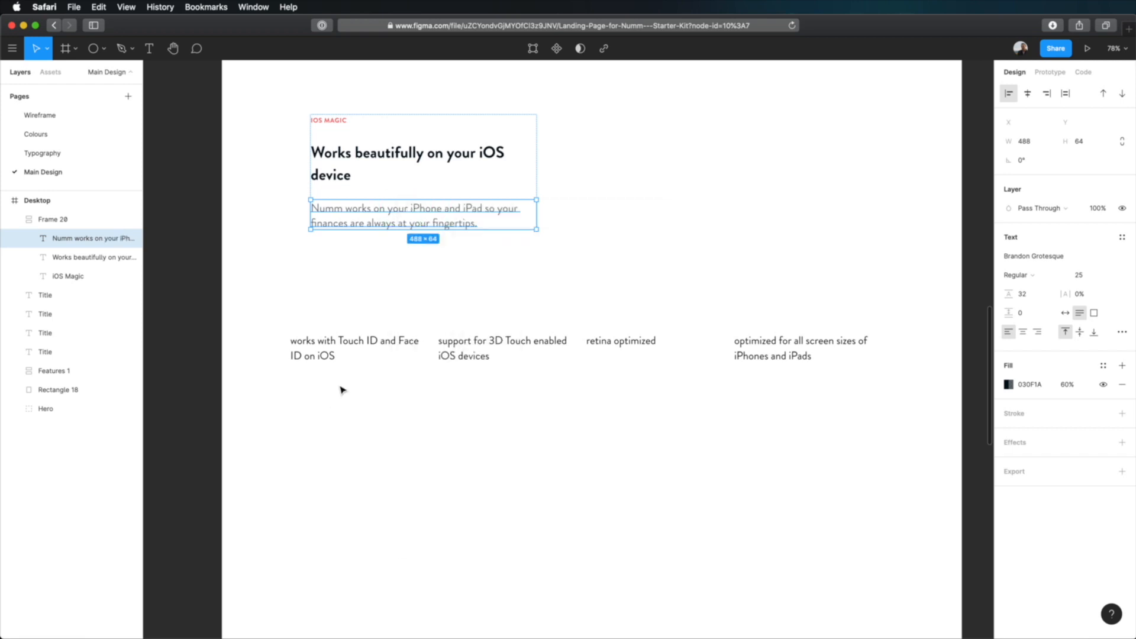
left_click(340, 354)
left_click(503, 353, "shift")
left_click(642, 353, "shift")
left_click(763, 353, "shift")
right_click(764, 353)
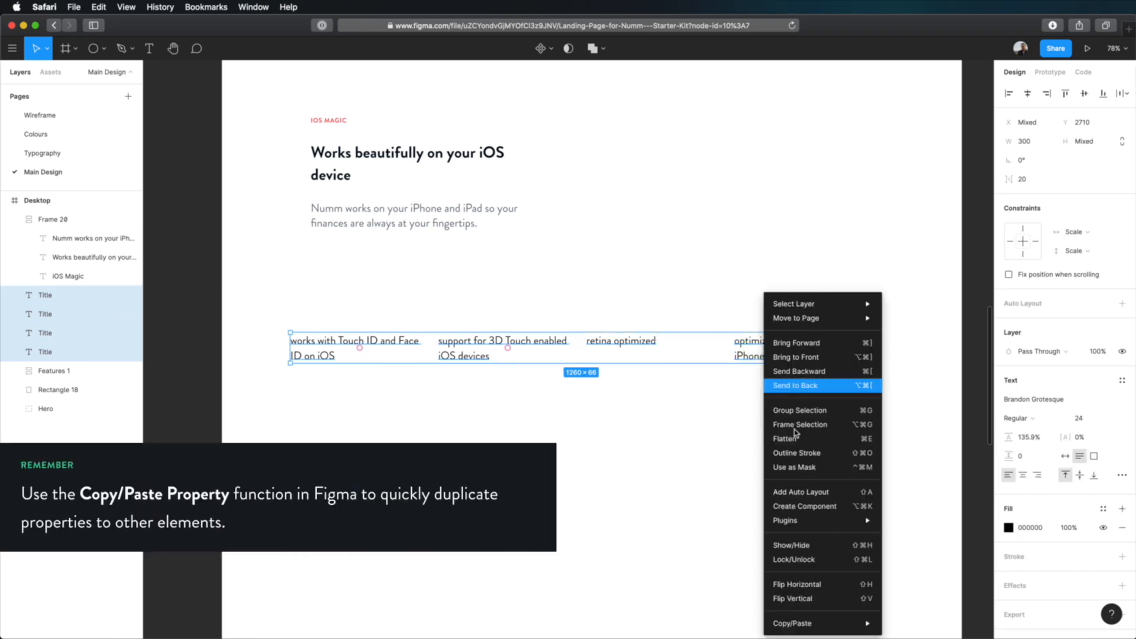
mouse_move(852, 624)
left_click(902, 624)
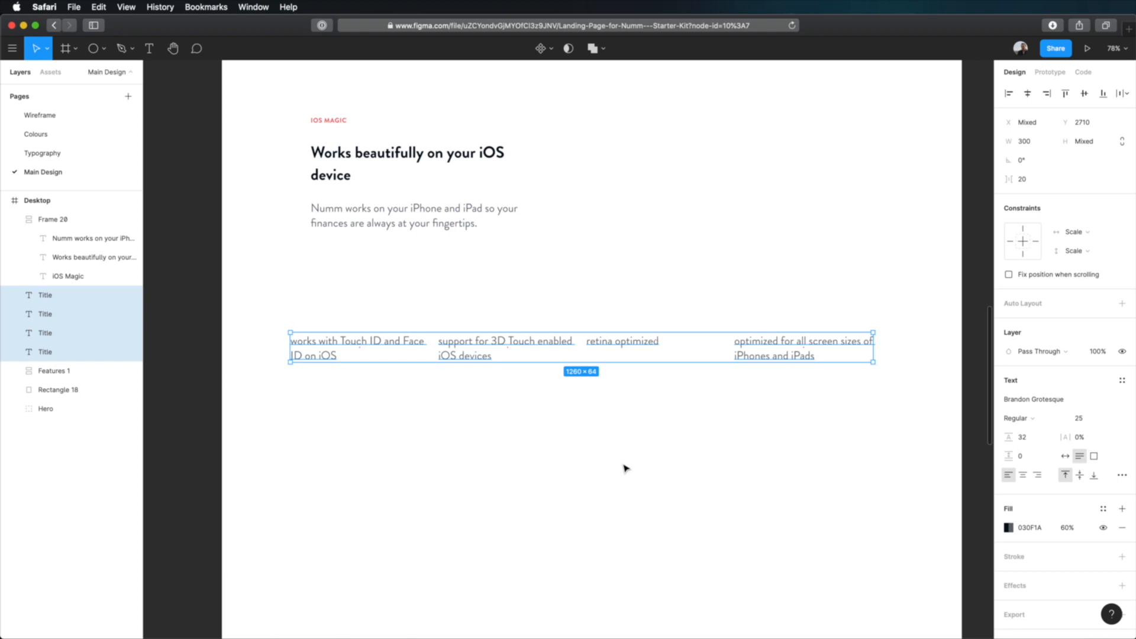
Set the fill opacity of the four feature texts to 80% and deselect them.
left_click(1069, 527)
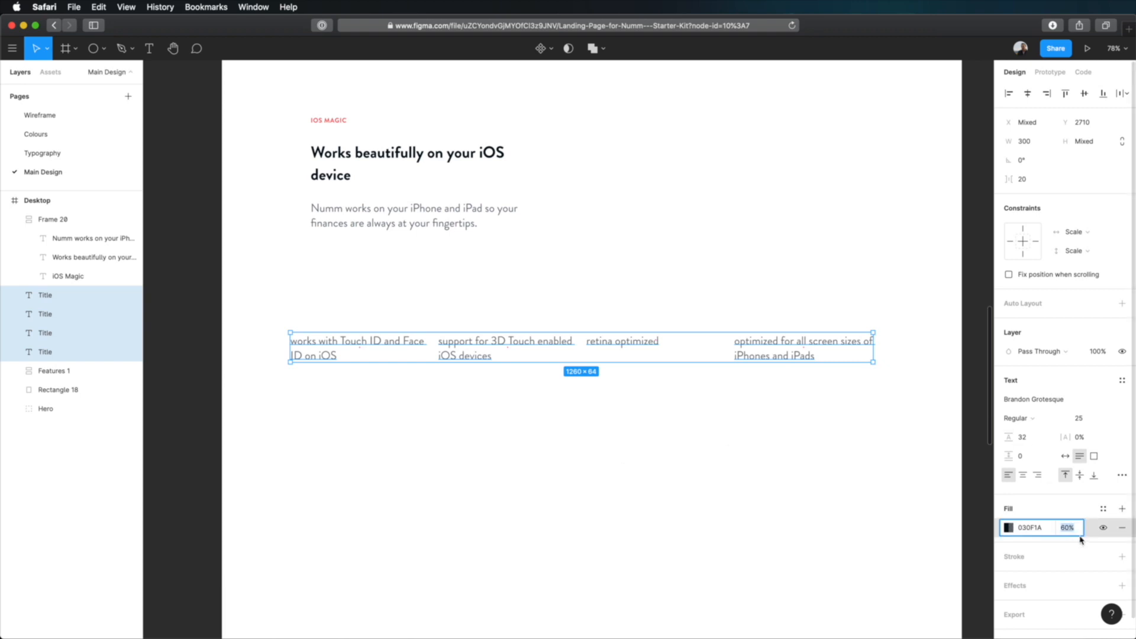
type("80")
key("Tab")
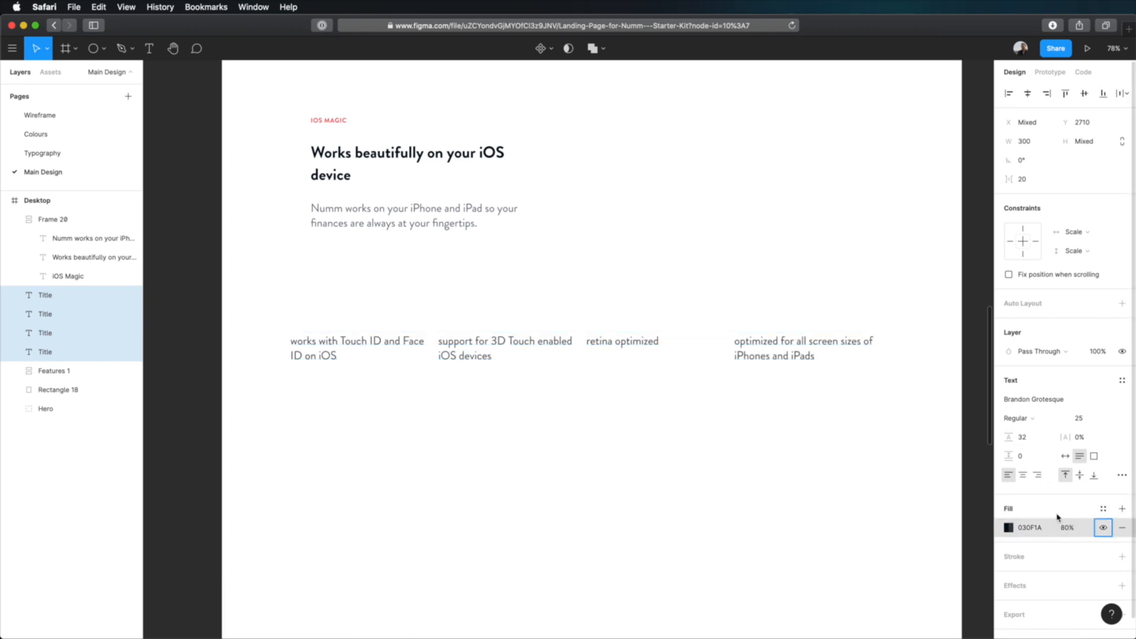
left_click(779, 456)
Capitalize the first letter of each of the four iOS feature texts, starting with "Works" and "Support".
left_click(305, 346)
left_click(291, 341)
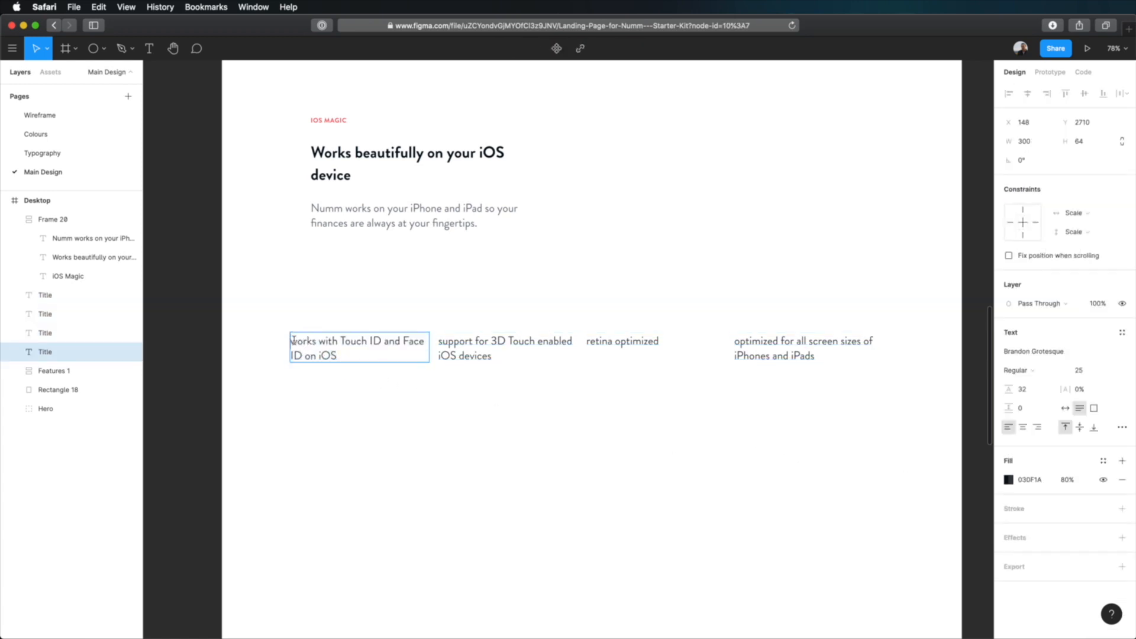
key("shift+Right")
type("W")
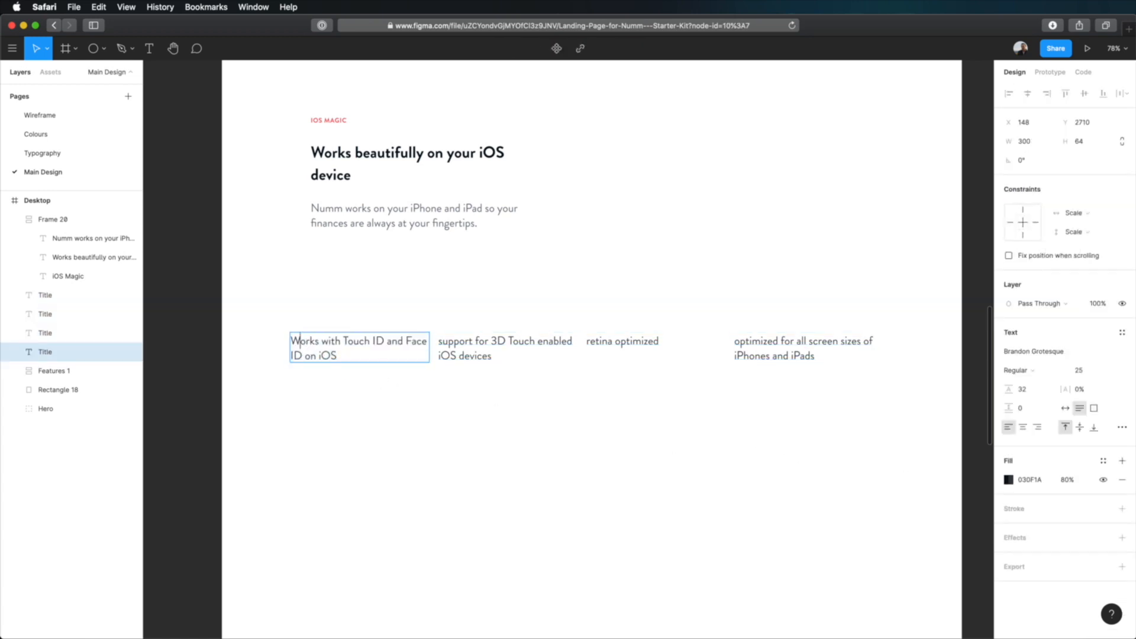
left_click(439, 358)
key("shift+Right")
type("S")
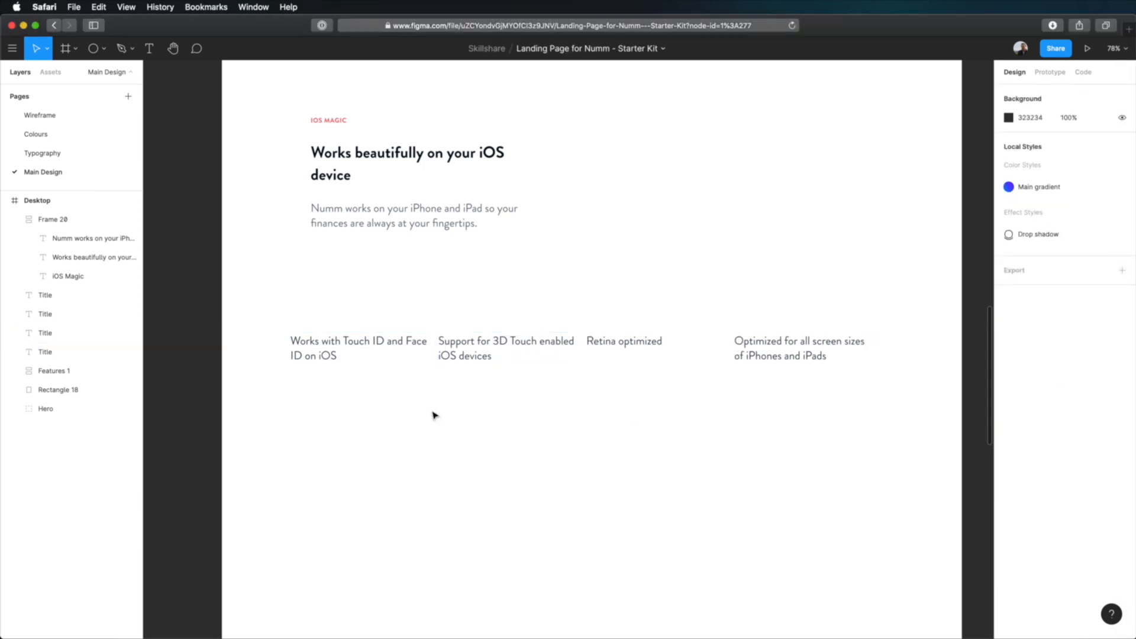
Wrap the Touch ID feature text in a vertical auto layout with 32 horizontal padding, 64 vertical padding and 0 item spacing.
scroll(435, 416, "up", 2)
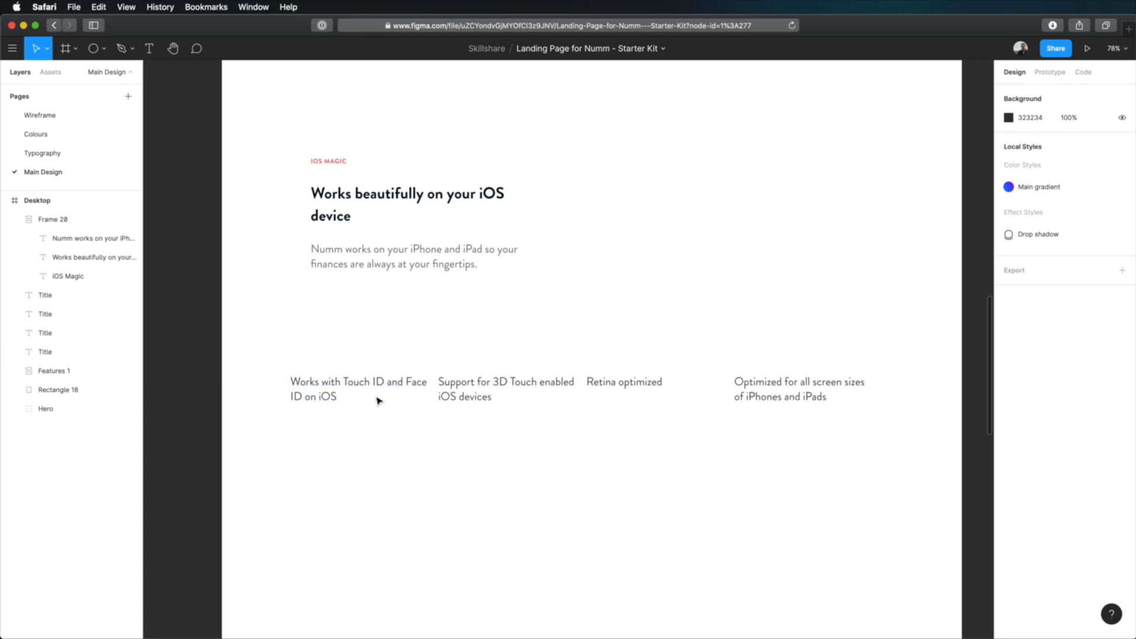
left_click(381, 423)
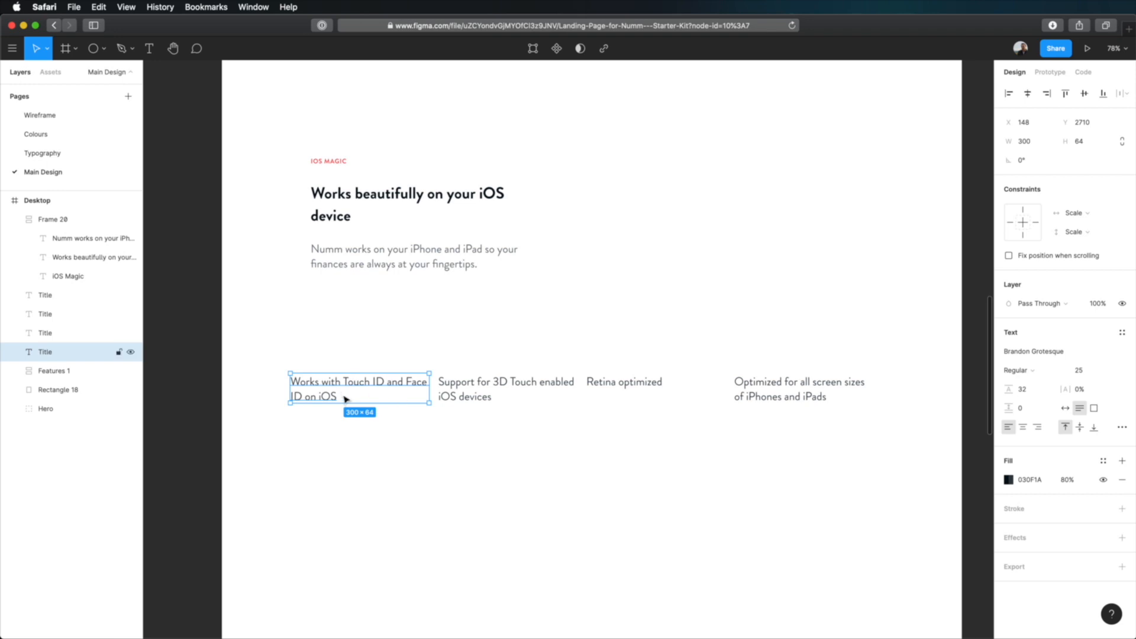
key("shift+a")
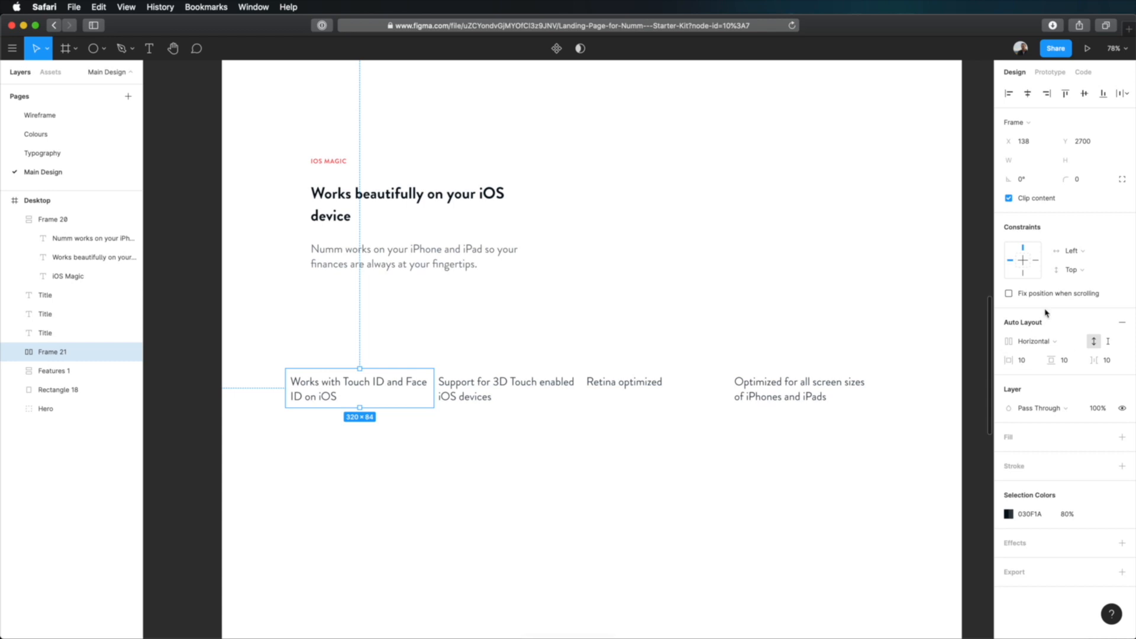
left_click(1052, 342)
left_click(1051, 355)
left_click(1021, 360)
type("32")
key("Tab")
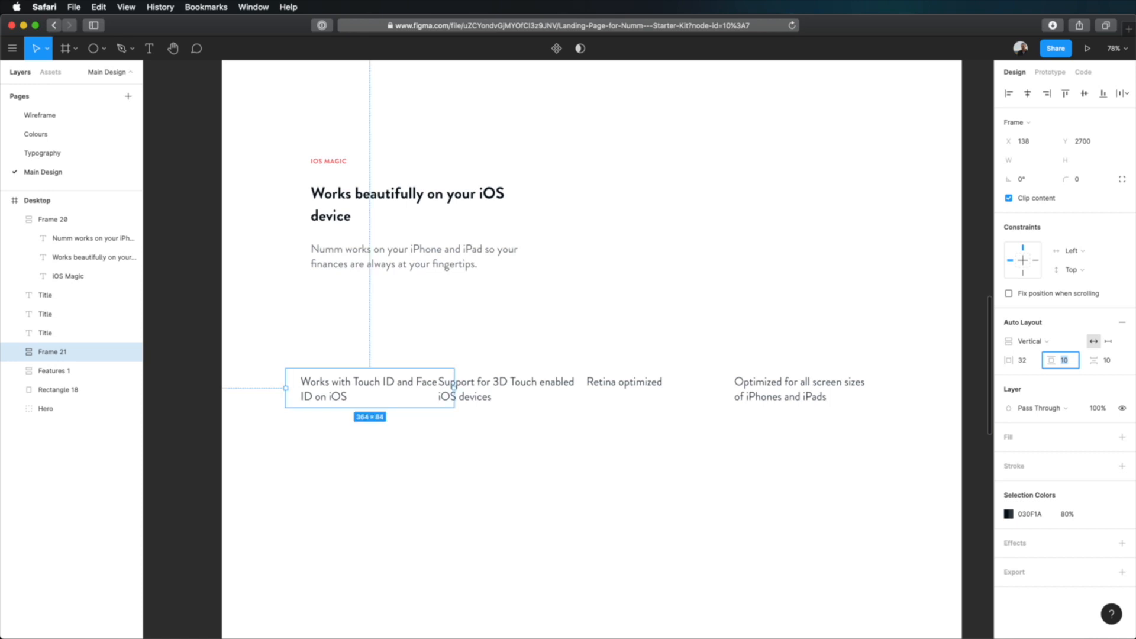
key("Tab")
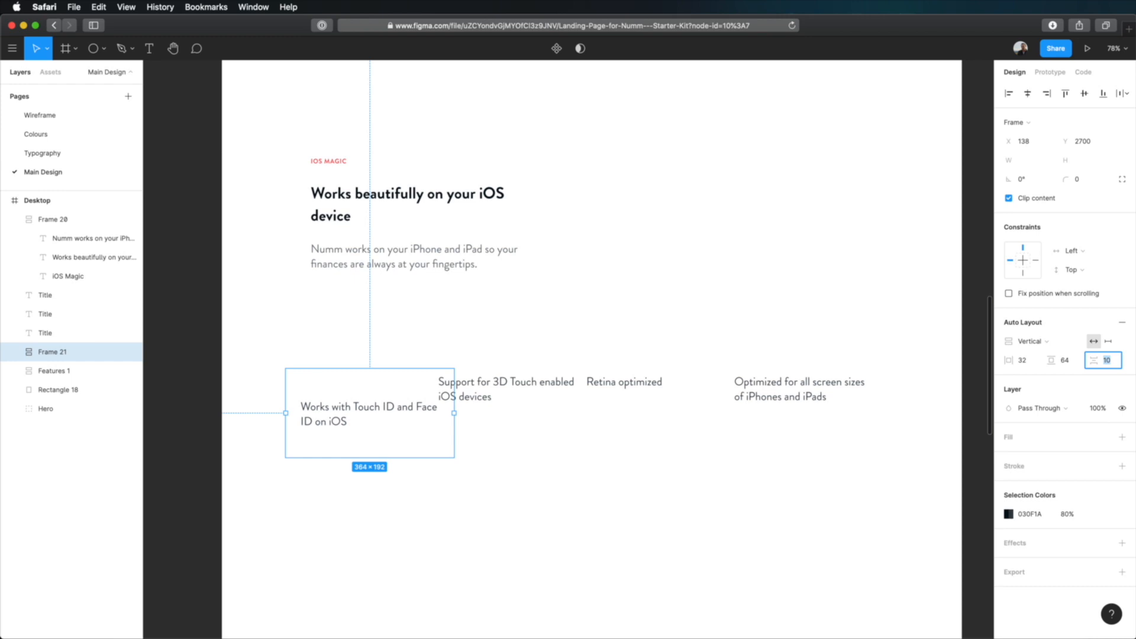
key("Tab")
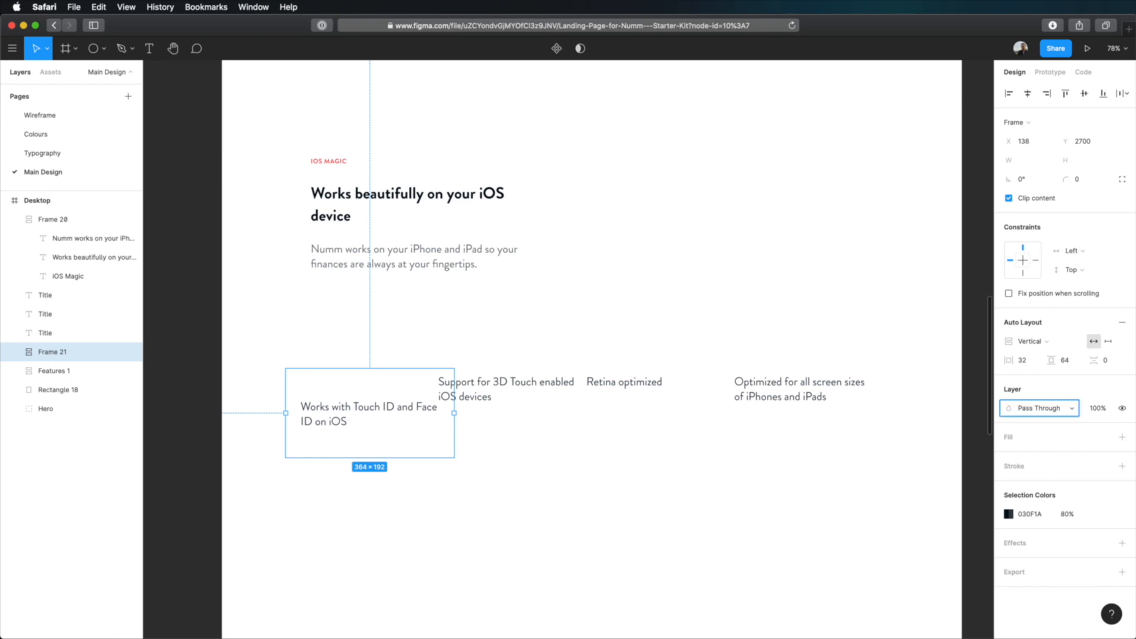
Give the Touch ID card a white fill and a drop shadow with blur 30 and Y offset 20.
left_click(1035, 439)
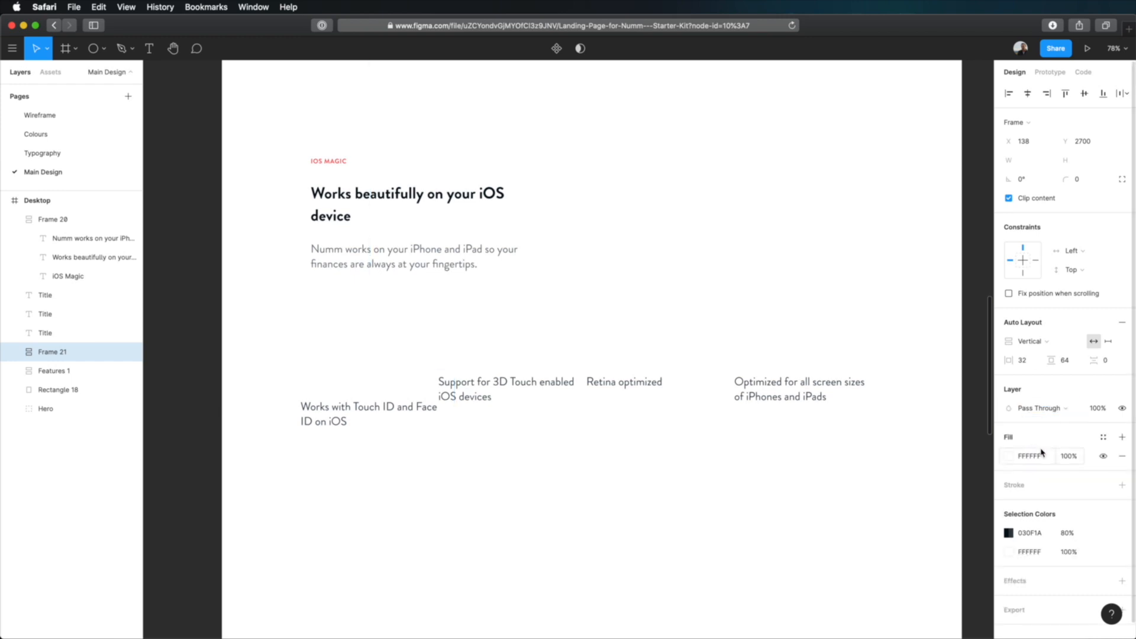
scroll(1030, 509, "down", 1)
left_click(1058, 570)
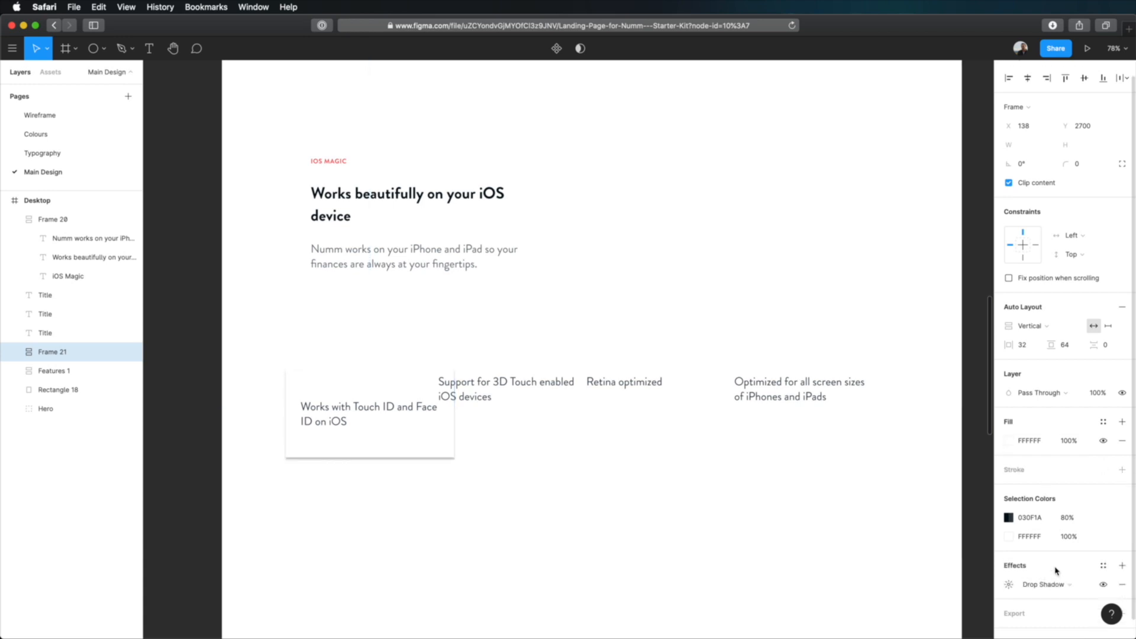
left_click(1009, 584)
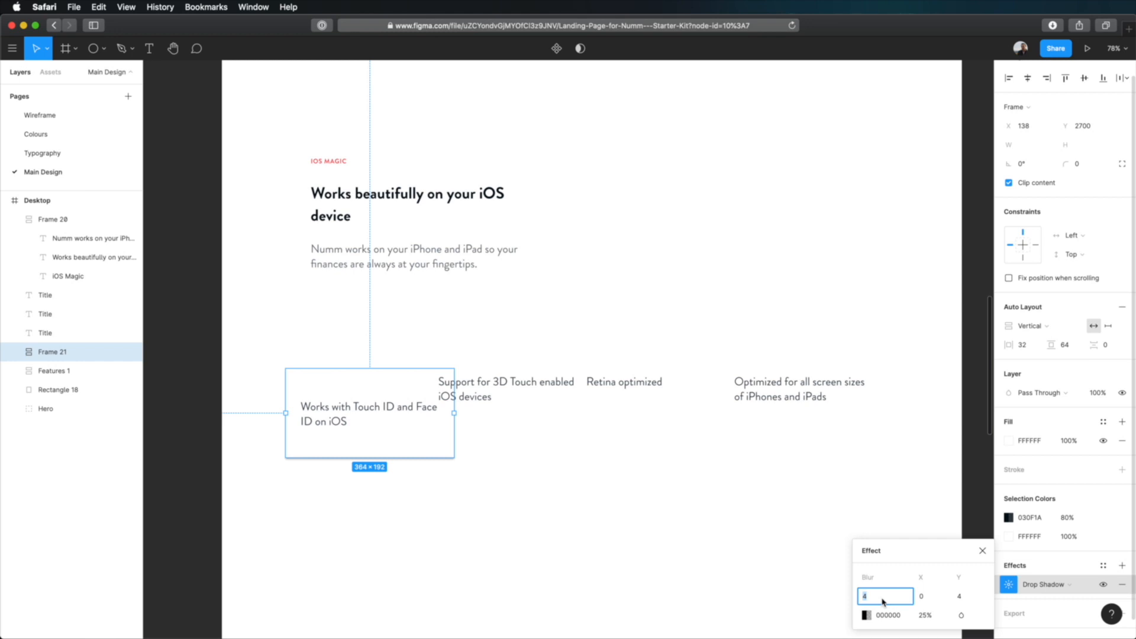
type("30")
key("Tab")
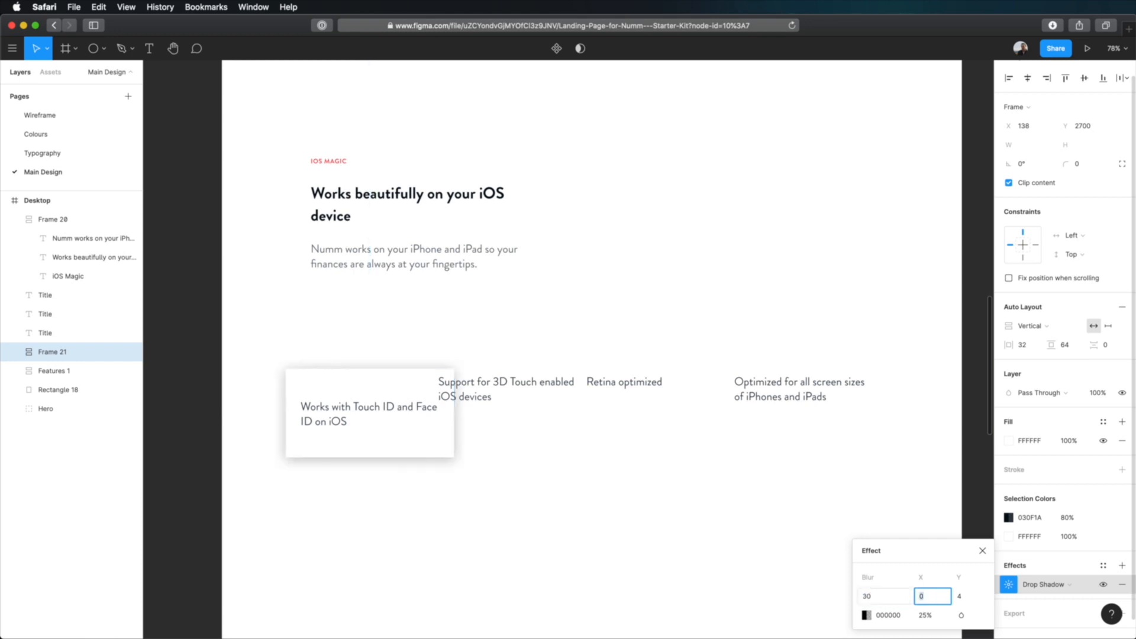
key("Tab")
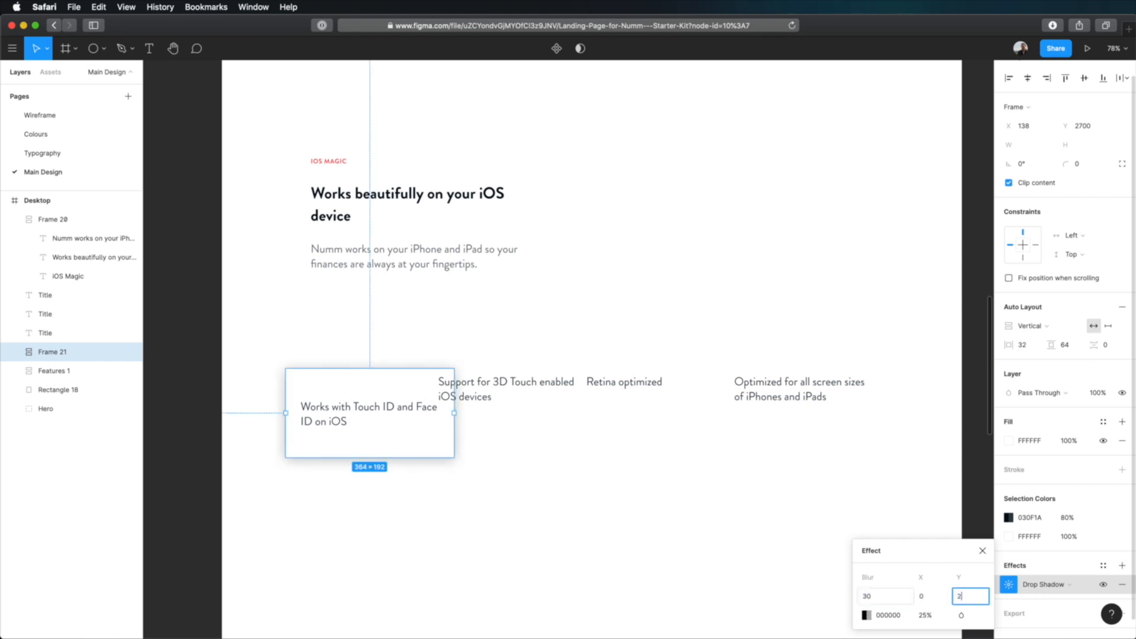
key("Tab")
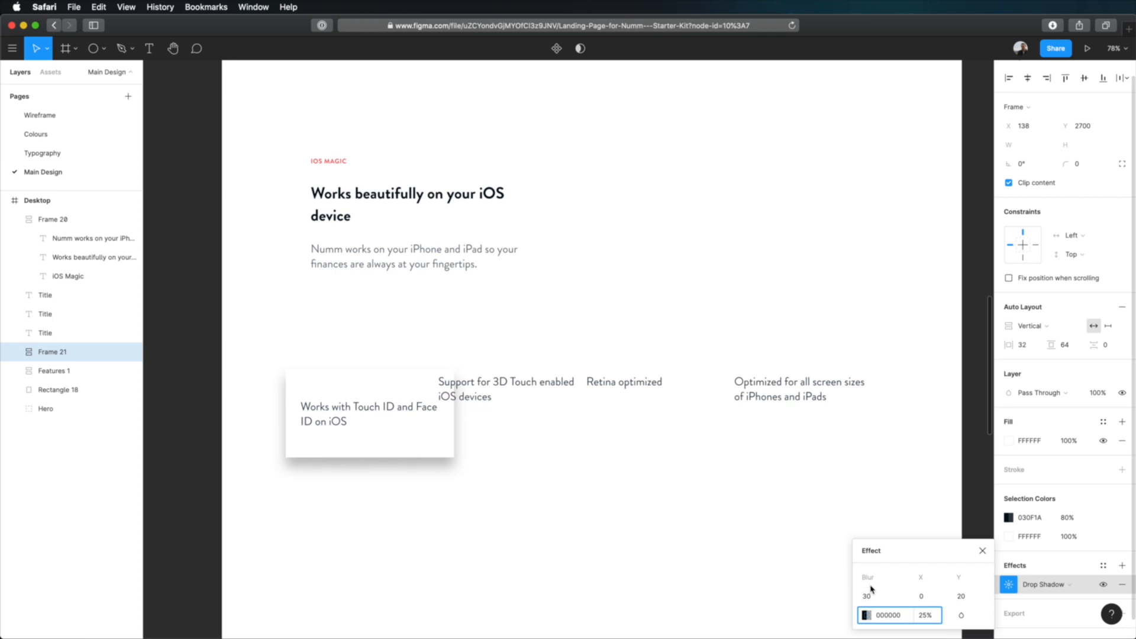
Set the Touch ID card's shadow colour to 030F1A, matching the feature texts' fill, and close the effect settings.
left_click(783, 394)
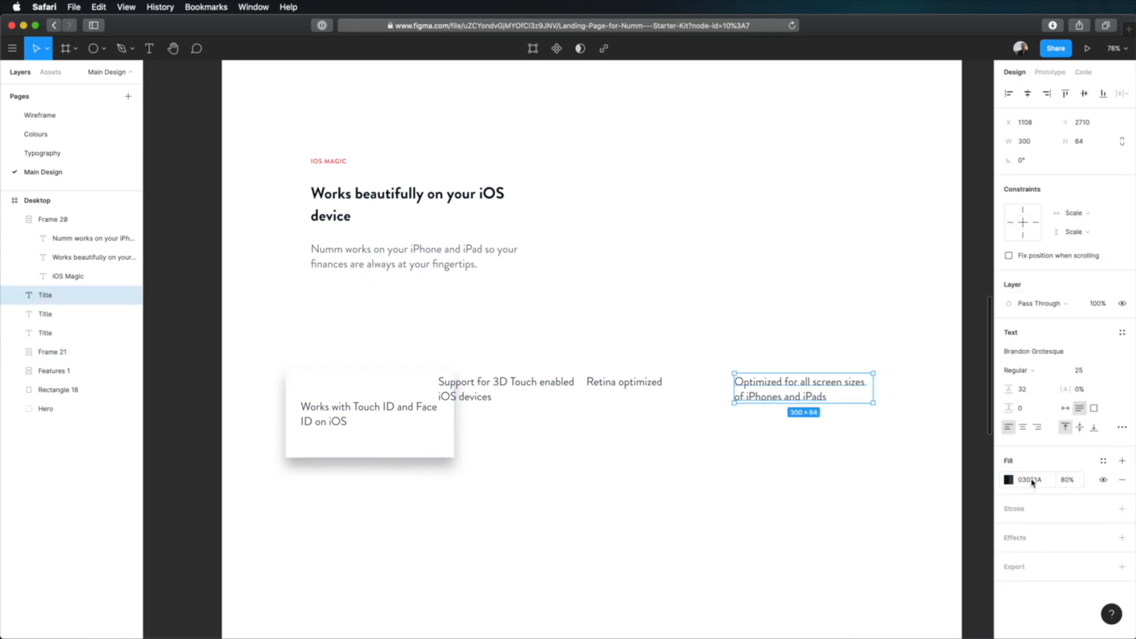
left_click(443, 444)
left_click(1009, 600)
left_click(888, 616)
type("030F1A")
key("Tab")
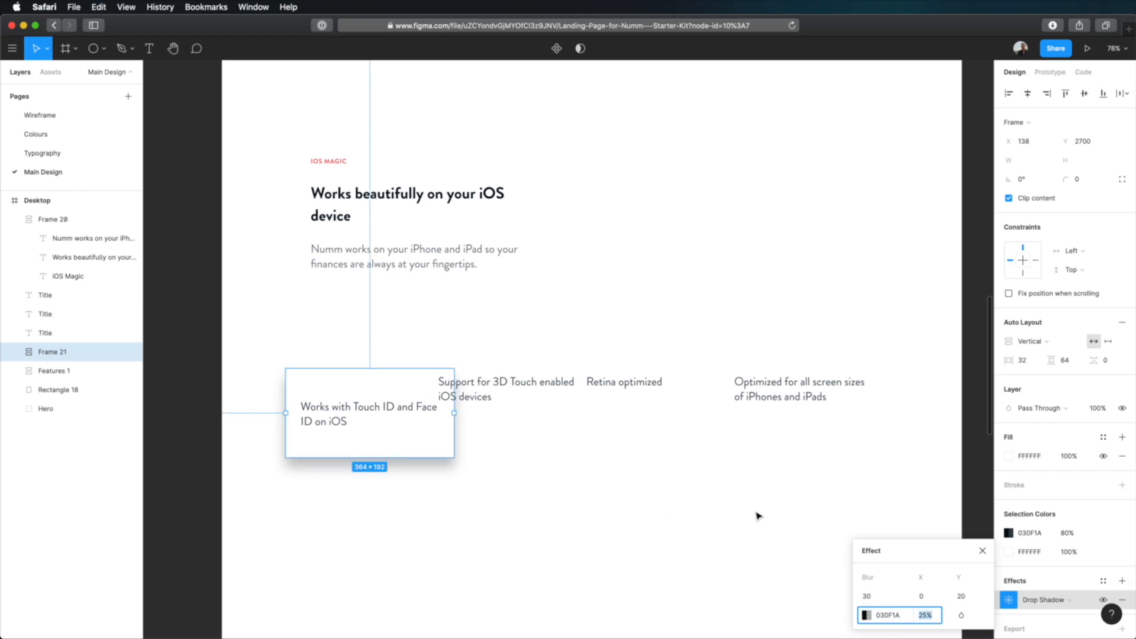
left_click(982, 551)
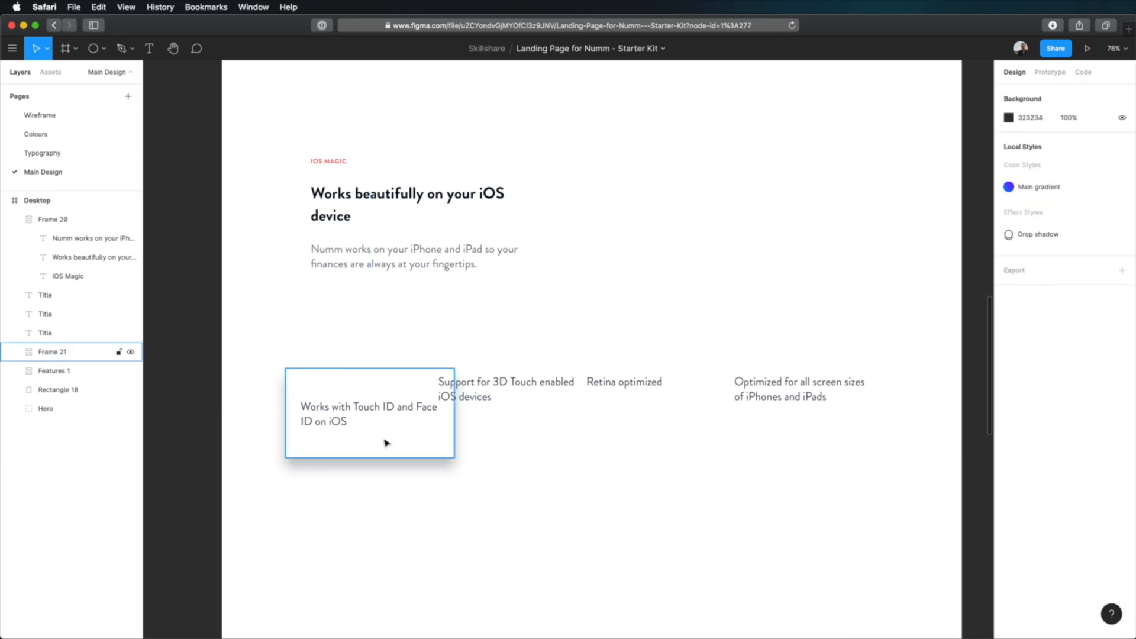
Set the Touch ID card's corner radius to 8 and centre-align the text inside it.
left_click(393, 445)
left_click(1081, 182)
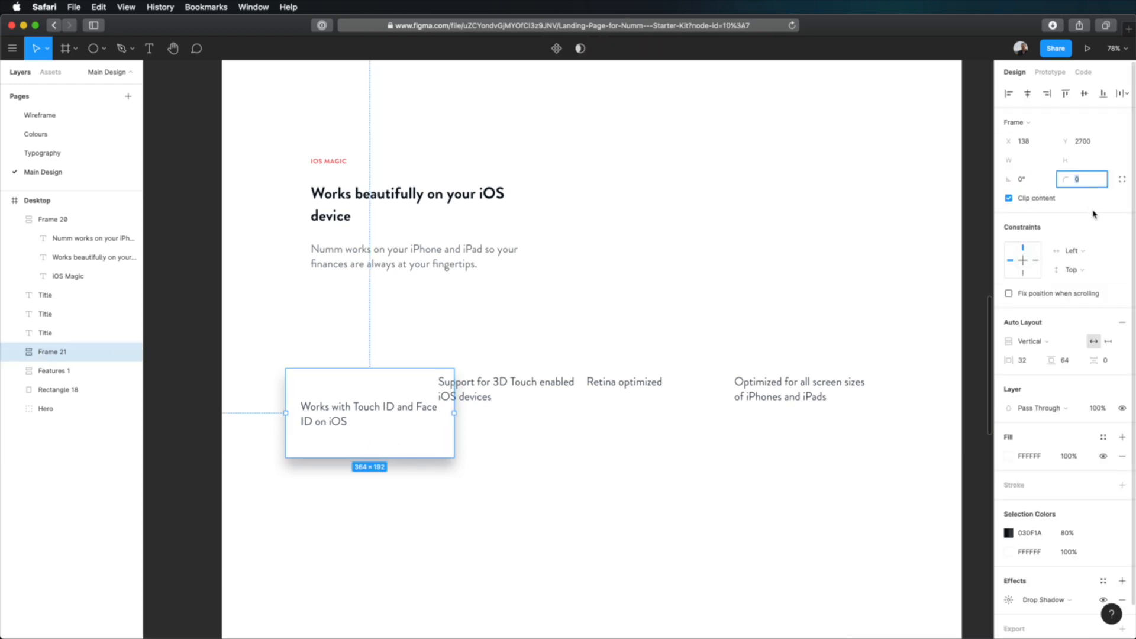
key("Tab")
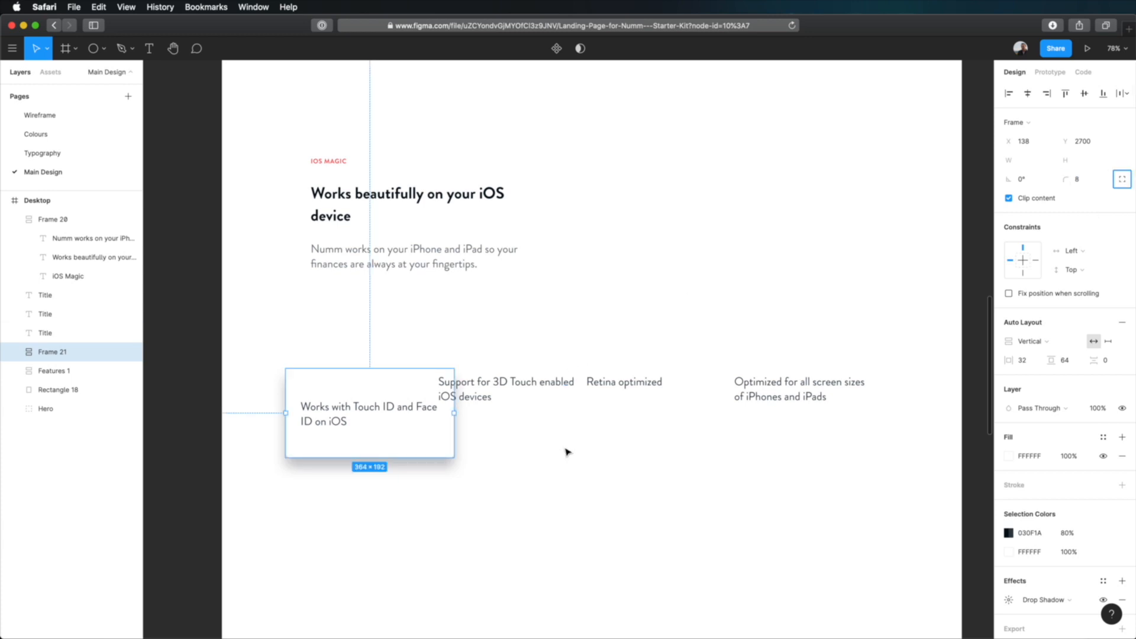
key("Return")
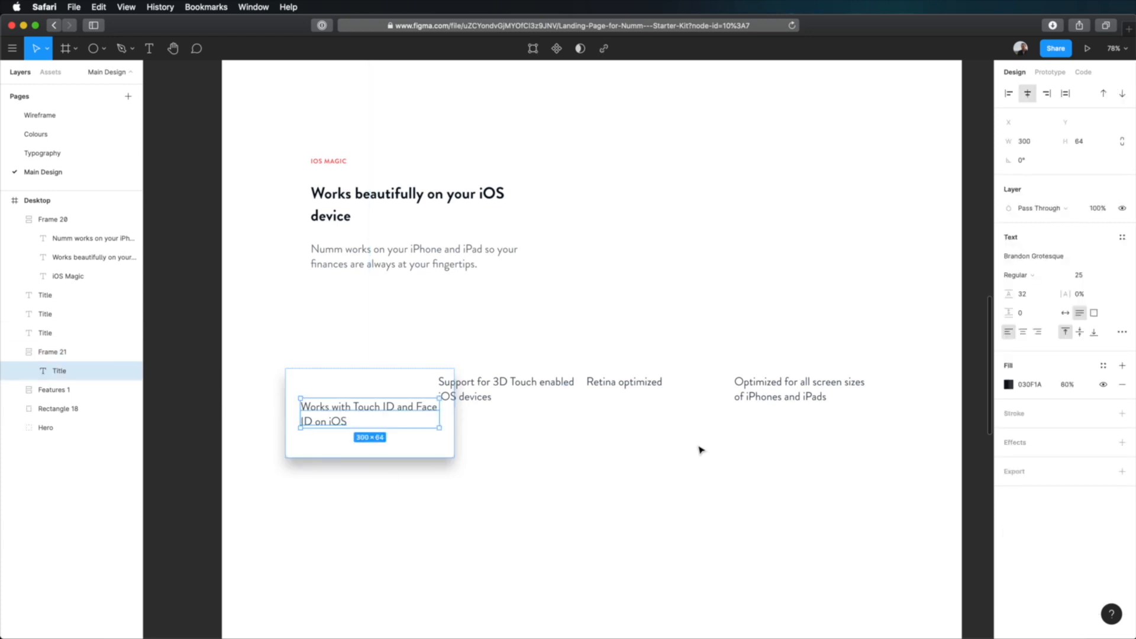
left_click(1024, 332)
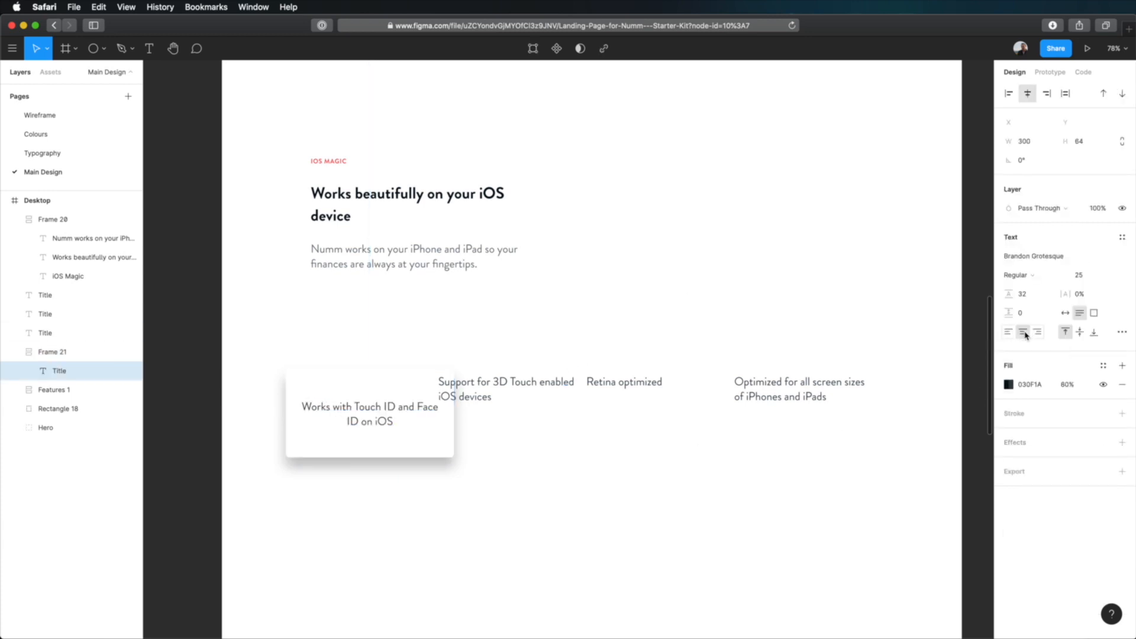
left_click(641, 533)
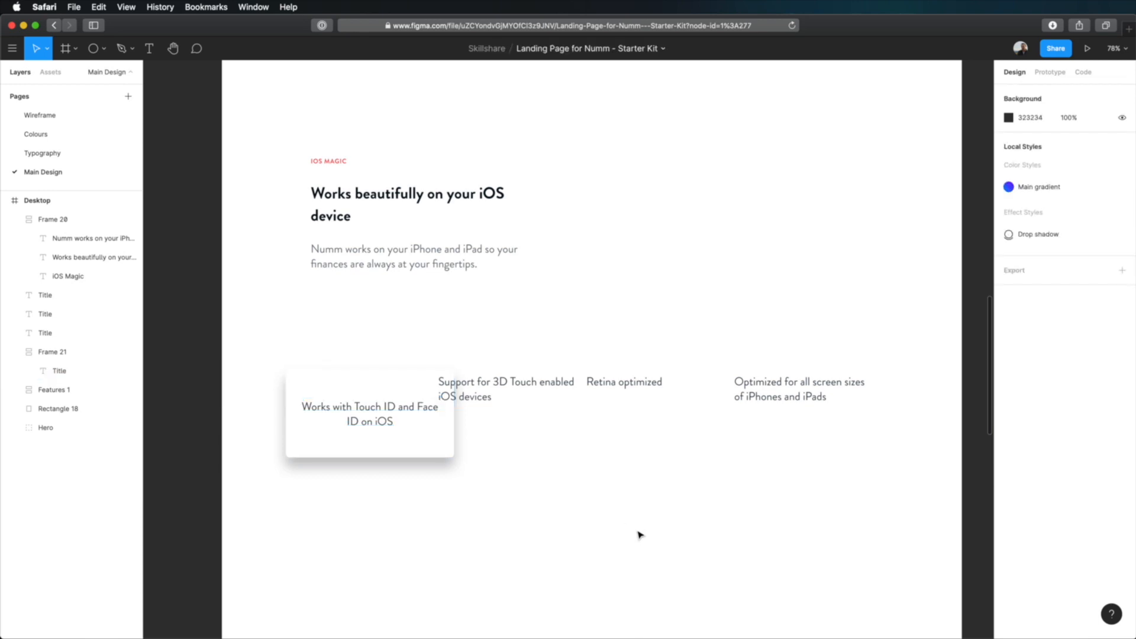
On the layout grid, fit the Touch ID card to the first three columns at 280 wide and narrow its text to 216.
key("ctrl+g")
left_click_drag(431, 443, 444, 486)
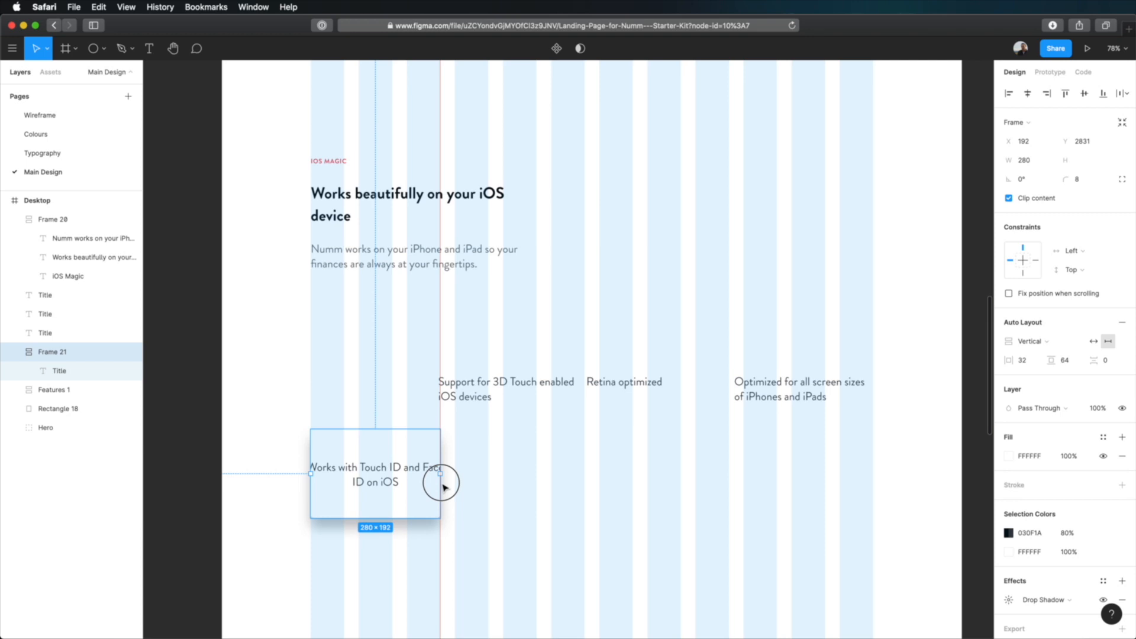
left_click(444, 486)
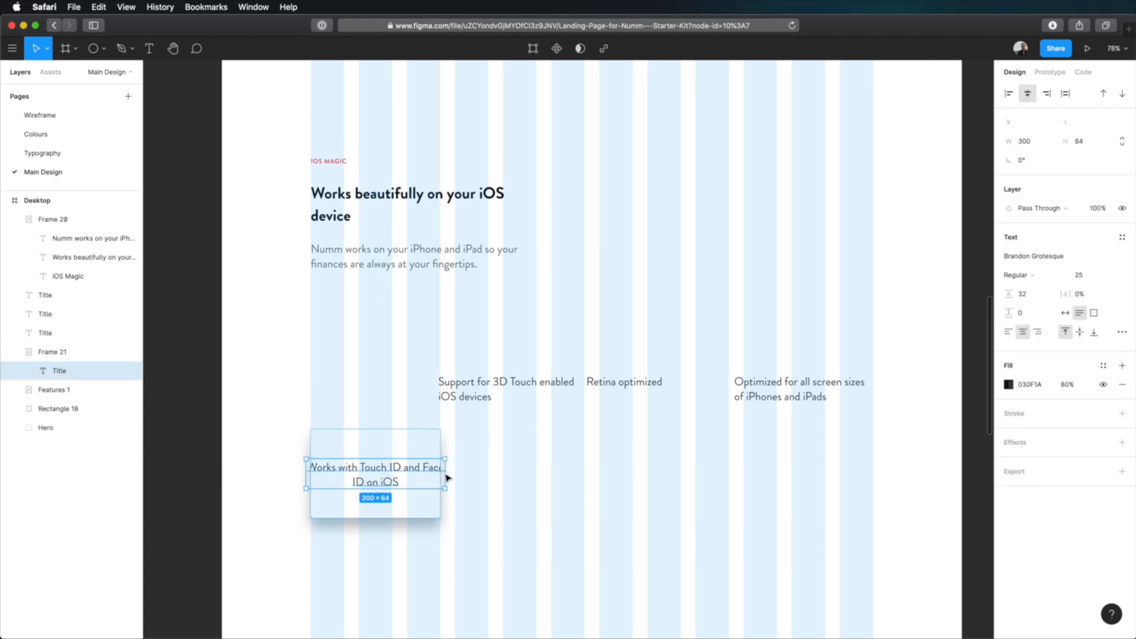
mouse_move(446, 477)
left_mouse_down()
mouse_move(408, 476)
mouse_move(428, 480)
left_mouse_up()
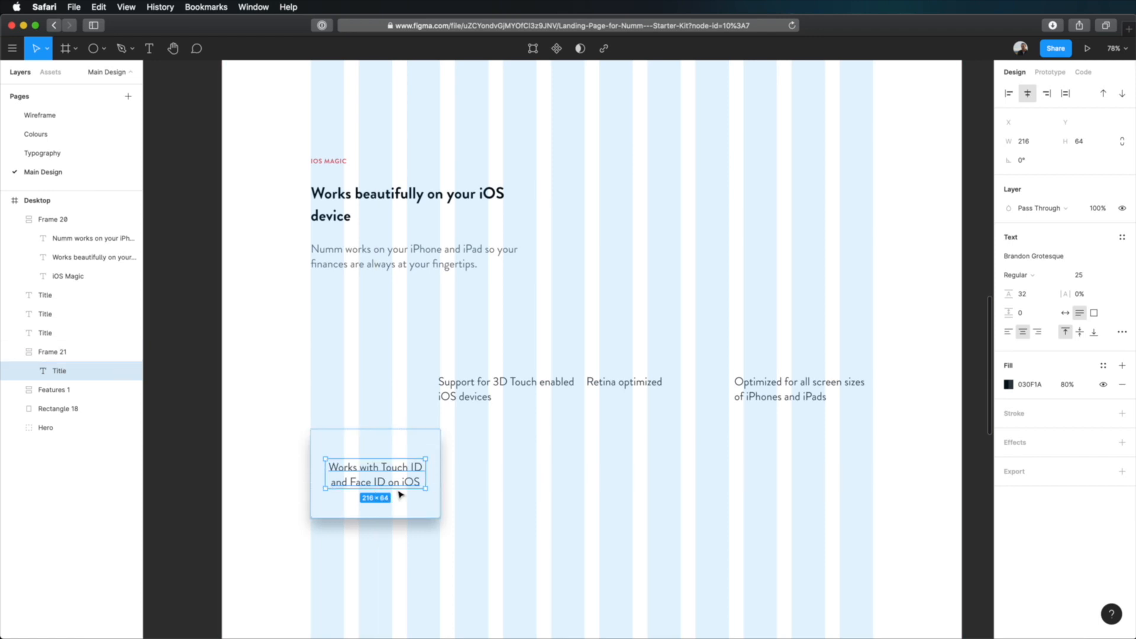
left_click(505, 515)
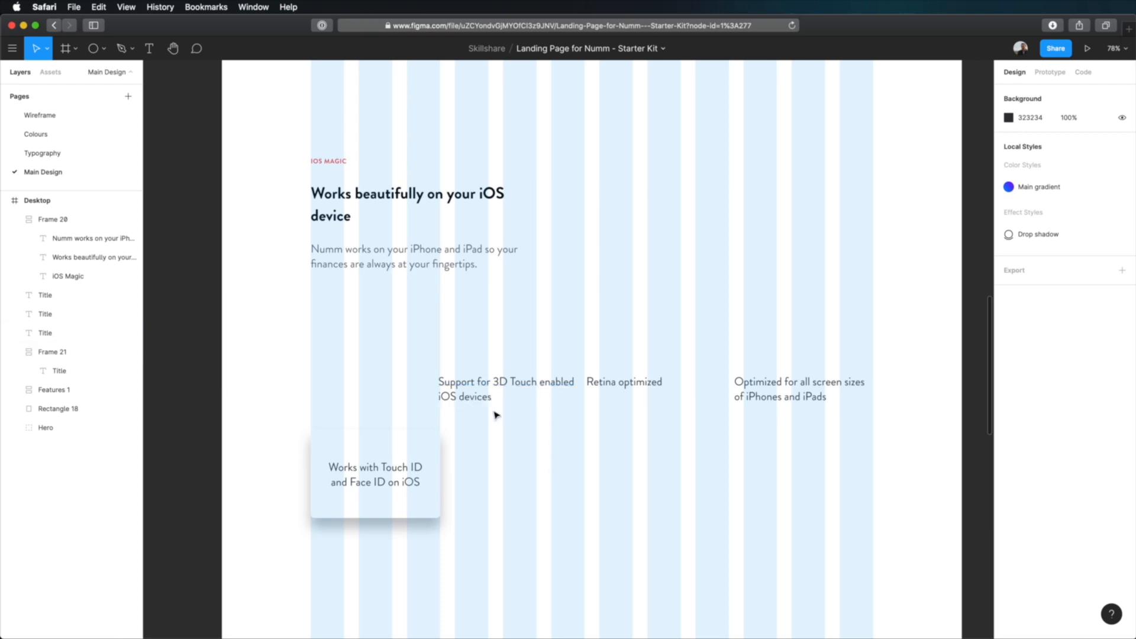
Hide the layout grid and centre-align the text of the 3D Touch, Retina and screen sizes features.
key("ctrl+g")
left_click(508, 389)
left_click(636, 385, "shift")
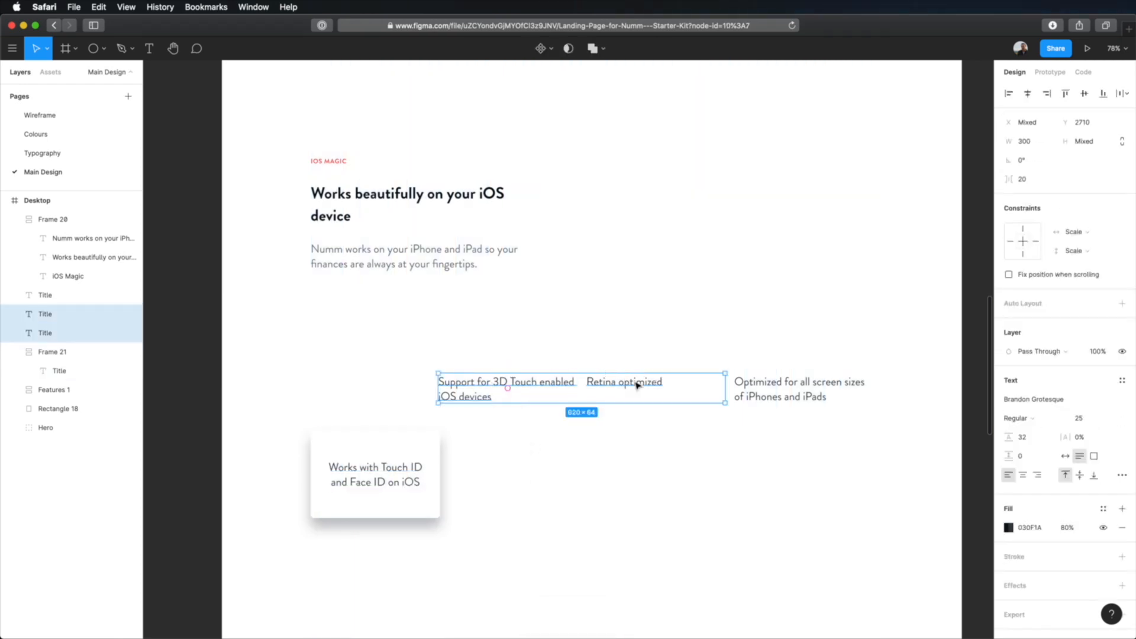
left_click(852, 388, "shift")
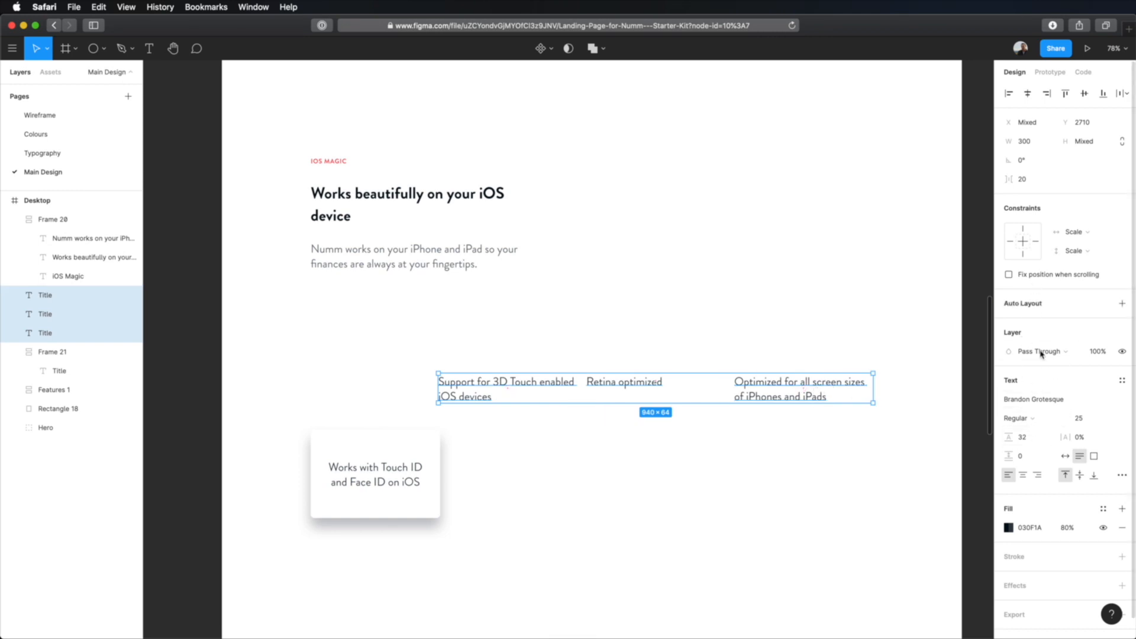
left_click(1023, 475)
Set the width of the three remaining feature texts to 216, matching the Touch ID card's text.
left_click(367, 482)
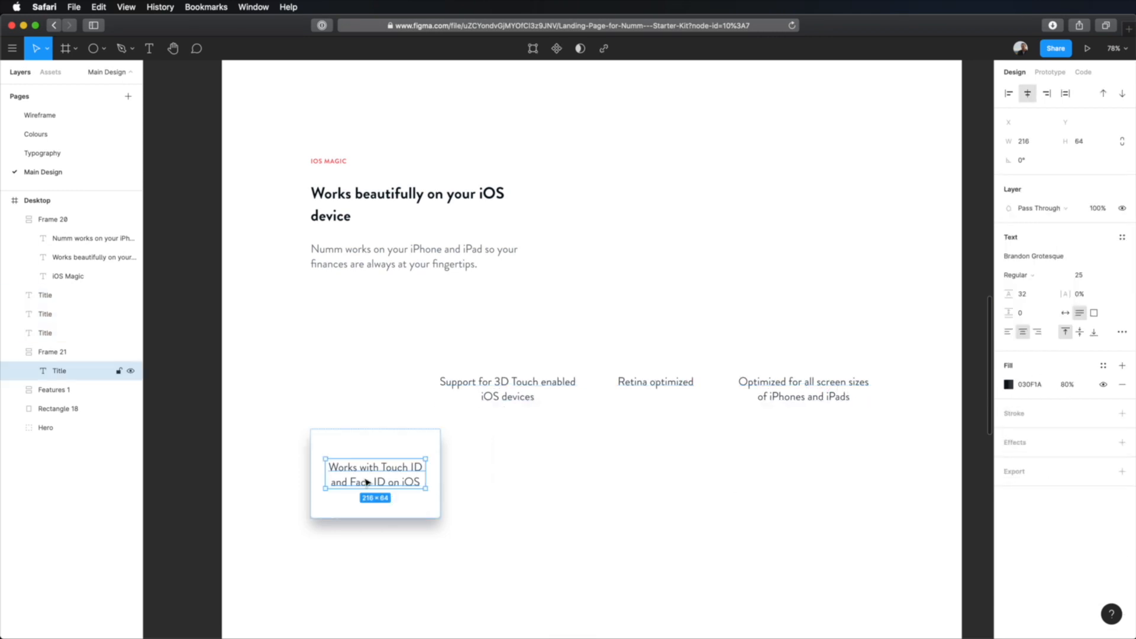
left_click(542, 397)
left_click(651, 383, "shift")
left_click(805, 386, "shift")
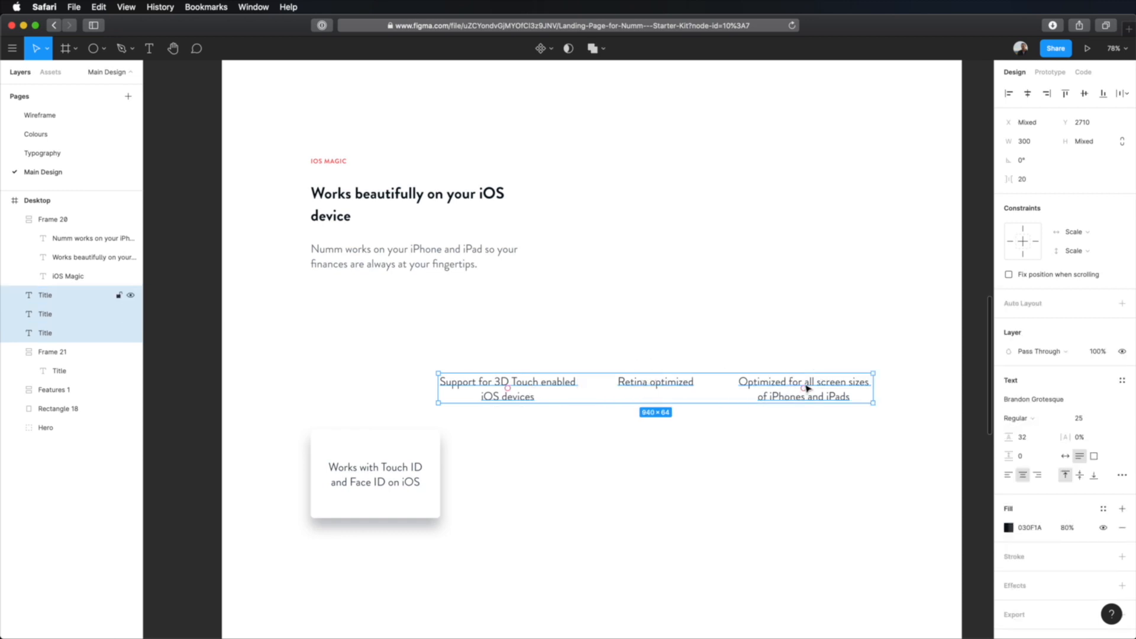
left_click(1027, 141)
type("216")
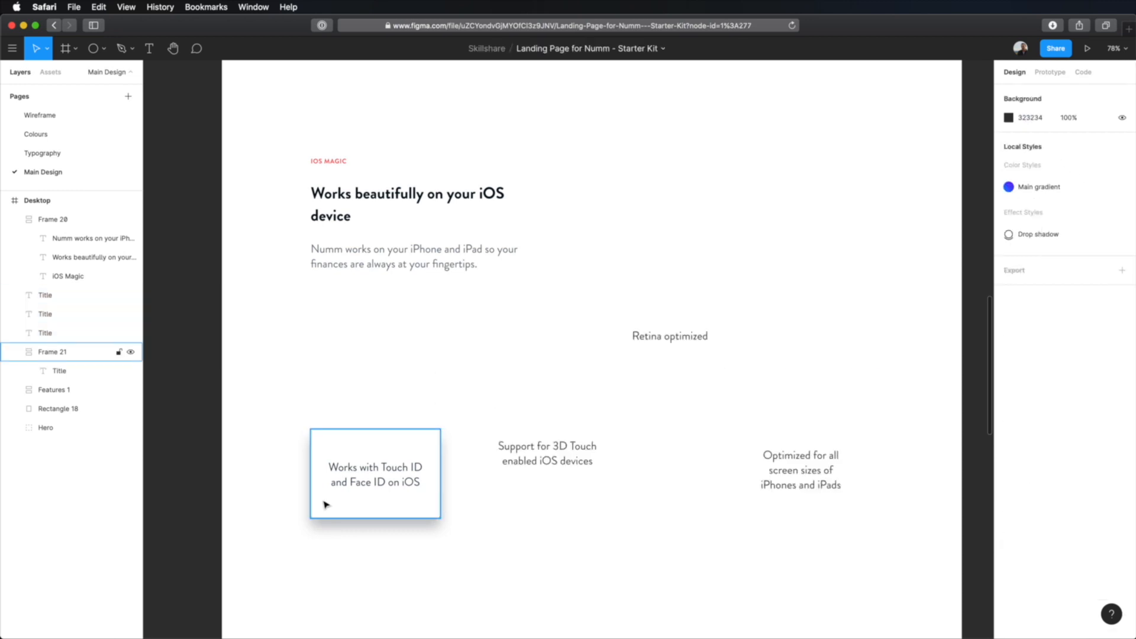
Wrap the 3D Touch, Retina and screen sizes texts each in its own auto layout frame.
left_click(559, 473)
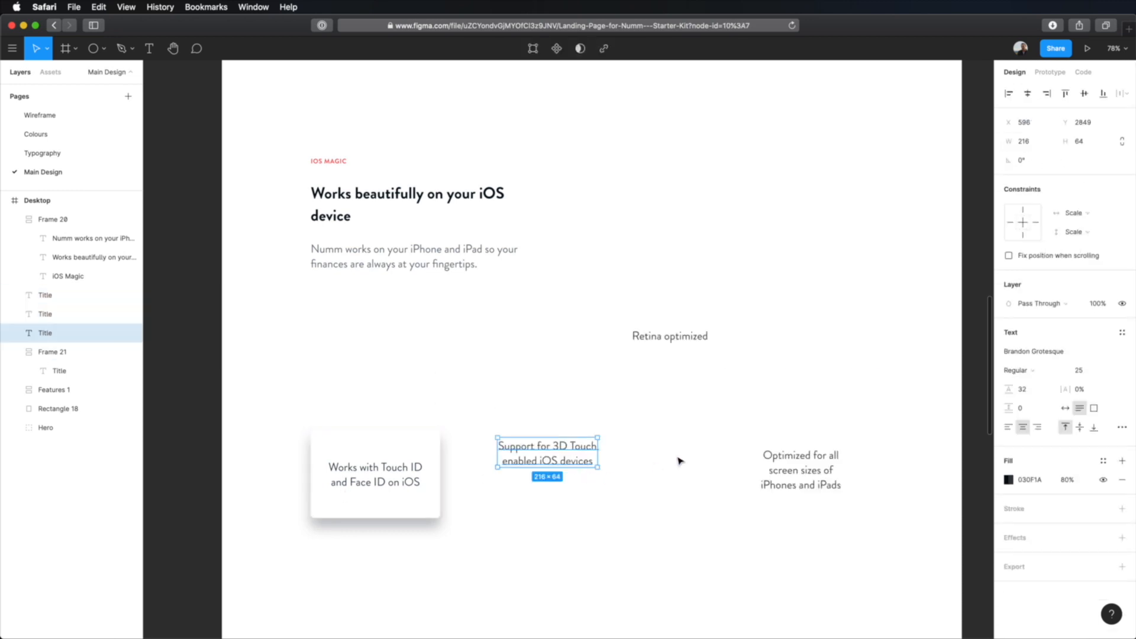
key("shift+a")
left_click(672, 336)
key("shift+a")
left_click(791, 459)
key("shift+a")
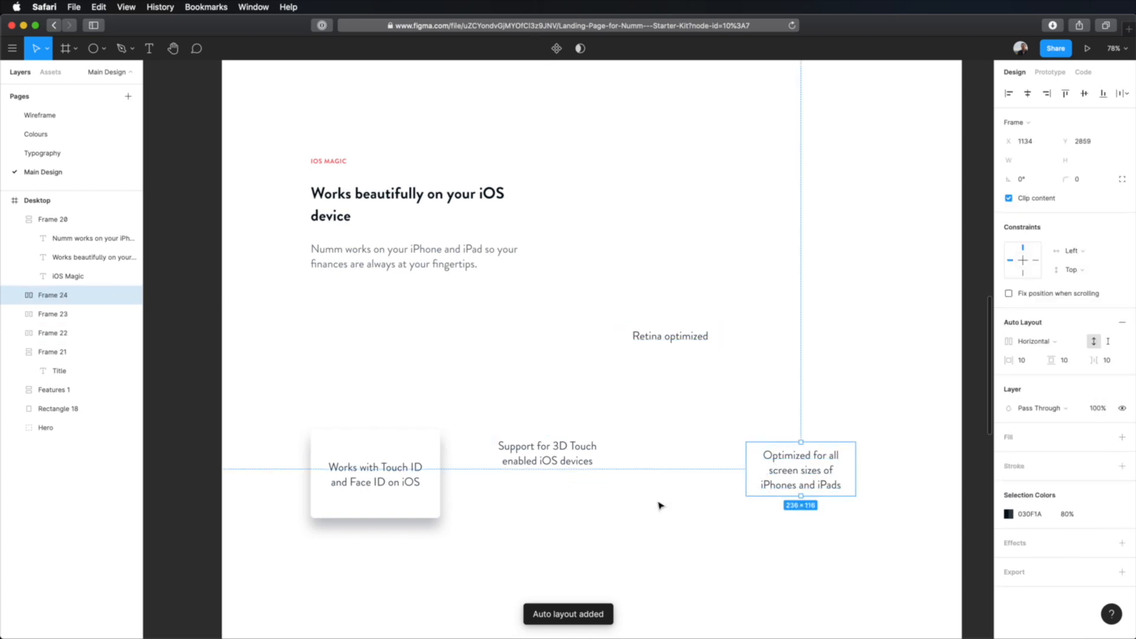
left_click(569, 503)
Copy the Touch ID card's properties and paste them onto the 3D Touch, Retina and screen sizes frames.
left_click(377, 463)
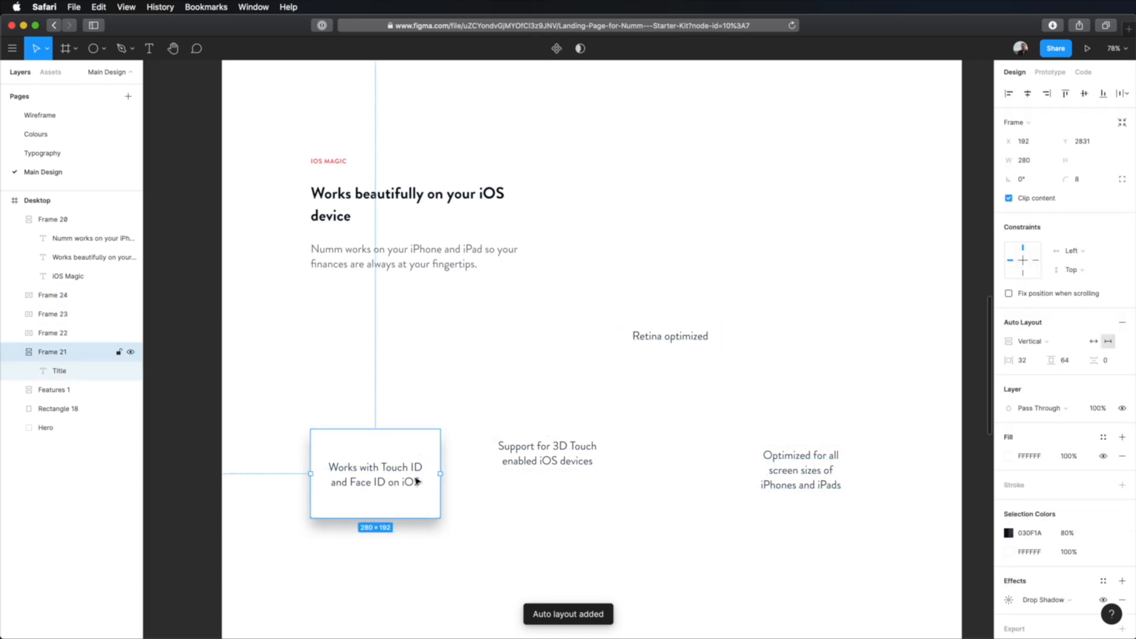
right_click(401, 452)
mouse_move(455, 623)
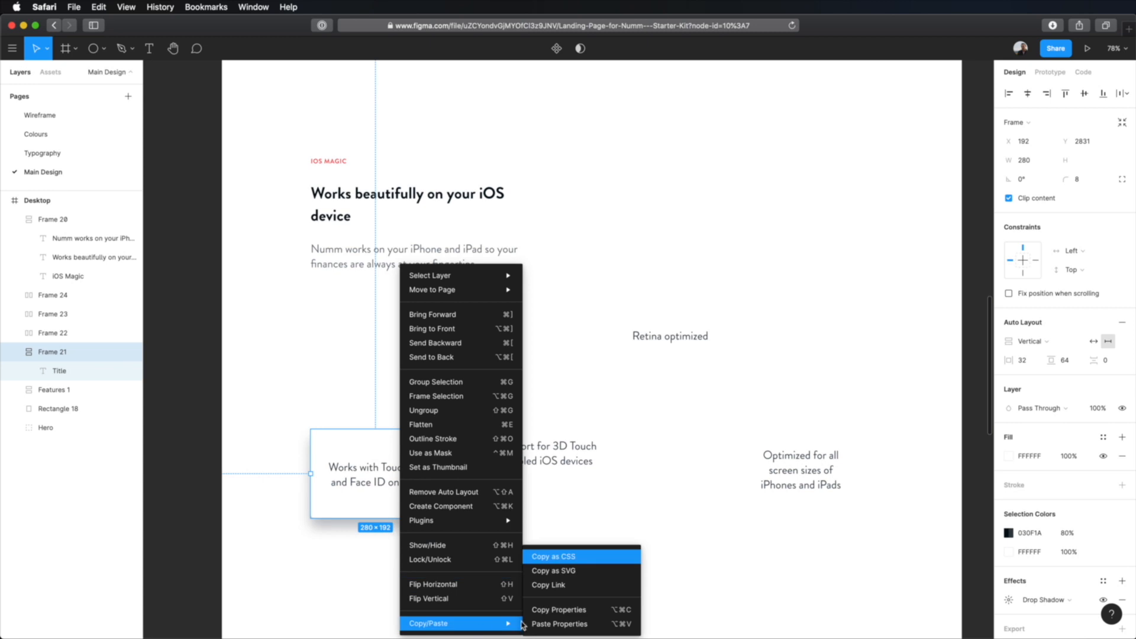
left_click(558, 610)
left_click(558, 448)
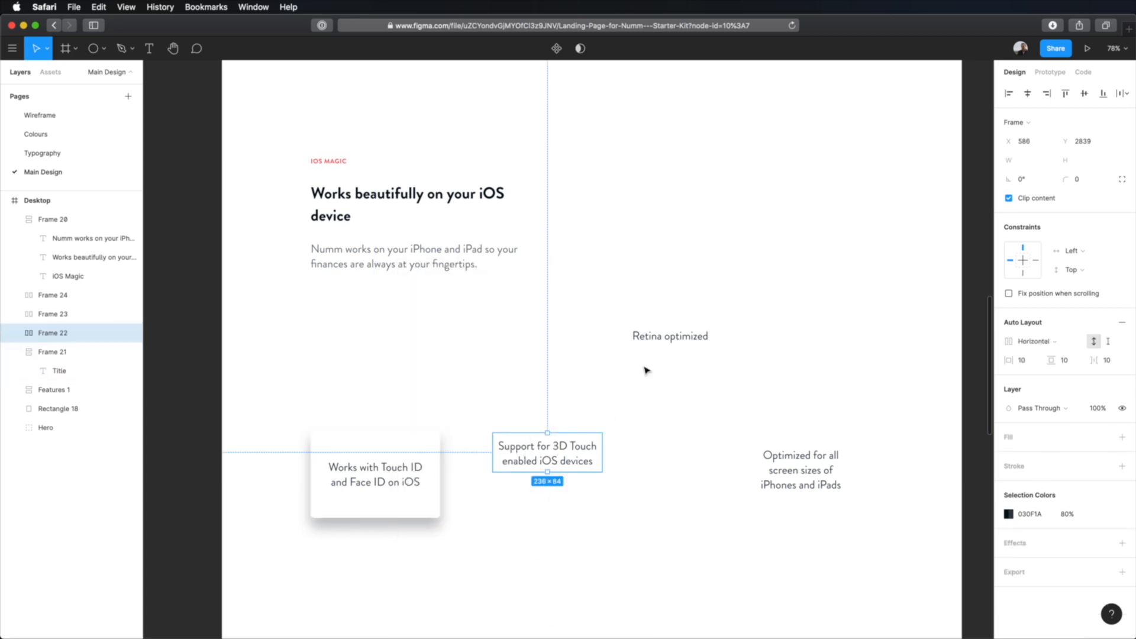
left_click(663, 336, "shift")
left_click(806, 477, "shift")
right_click(799, 465)
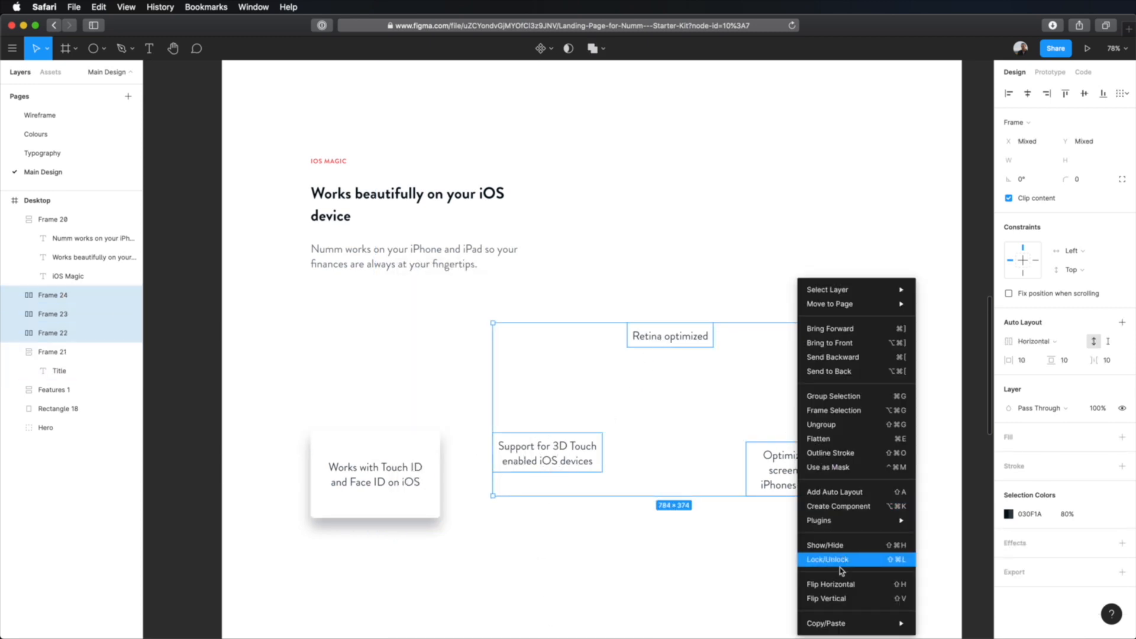
mouse_move(855, 626)
left_click(970, 623)
left_click(848, 606)
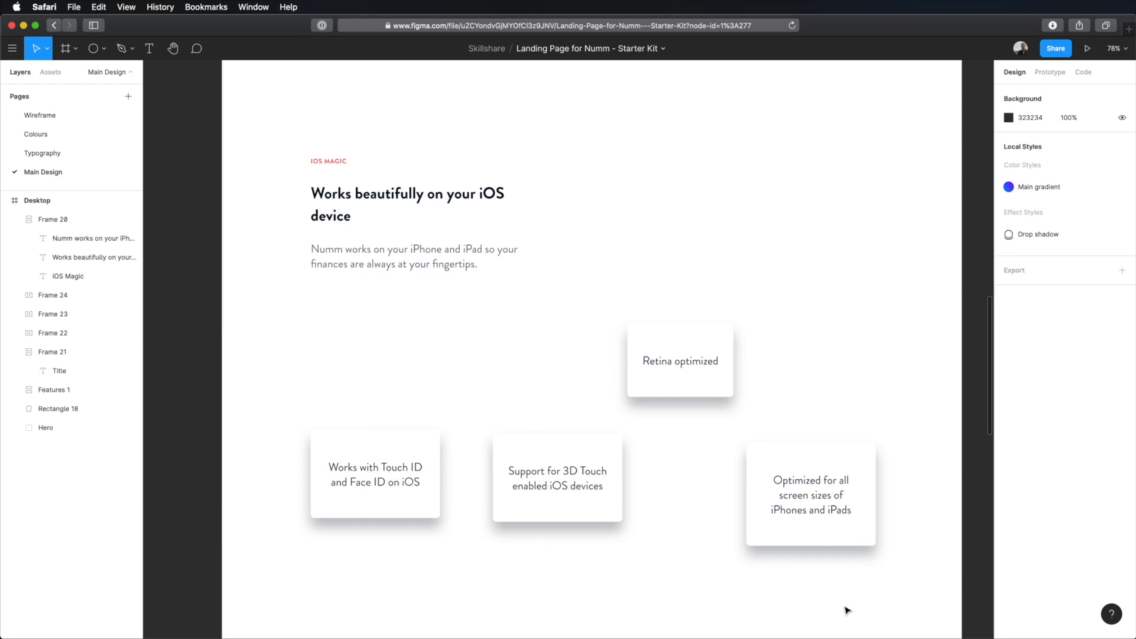
Move the Touch ID card up to 64 px below the section's intro text block, aligned with its left edge.
left_click_drag(382, 477, 378, 349)
left_click(372, 249)
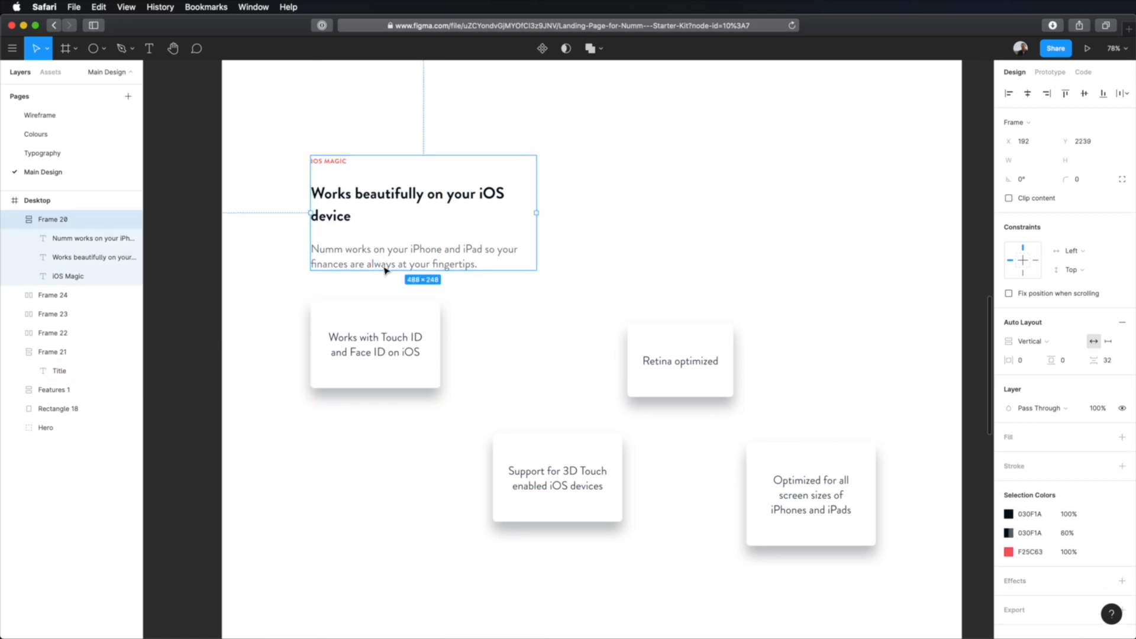
left_click(379, 331)
key("alt")
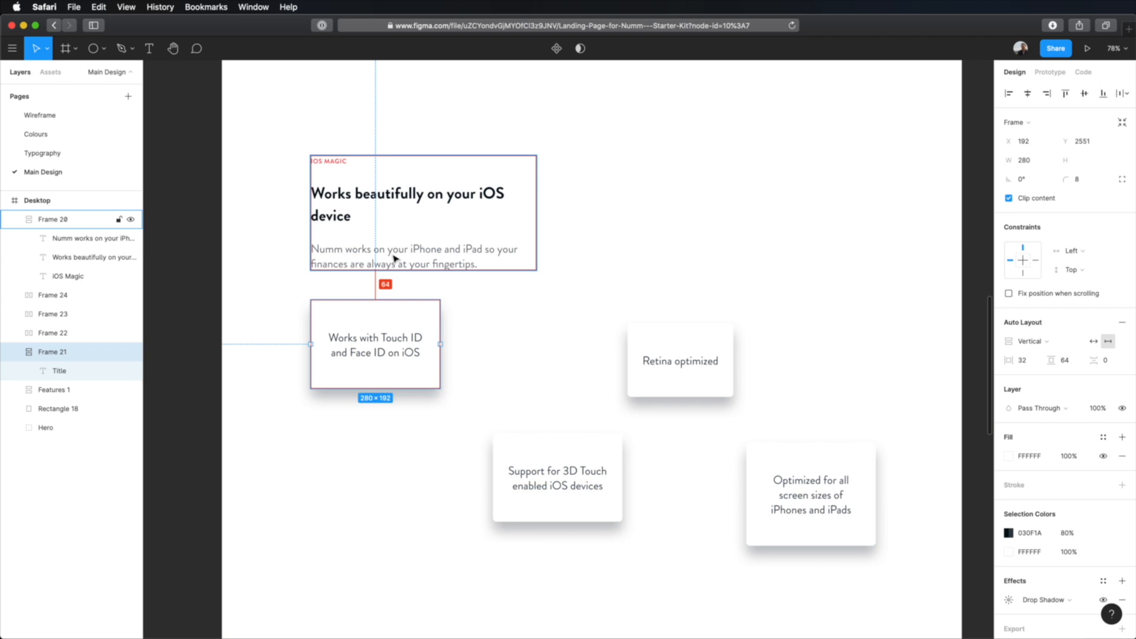
Arrange the cards two by two on the grid, with 3D Touch beside Touch ID, and Retina and screen sizes in the row below.
left_click_drag(685, 361, 370, 446)
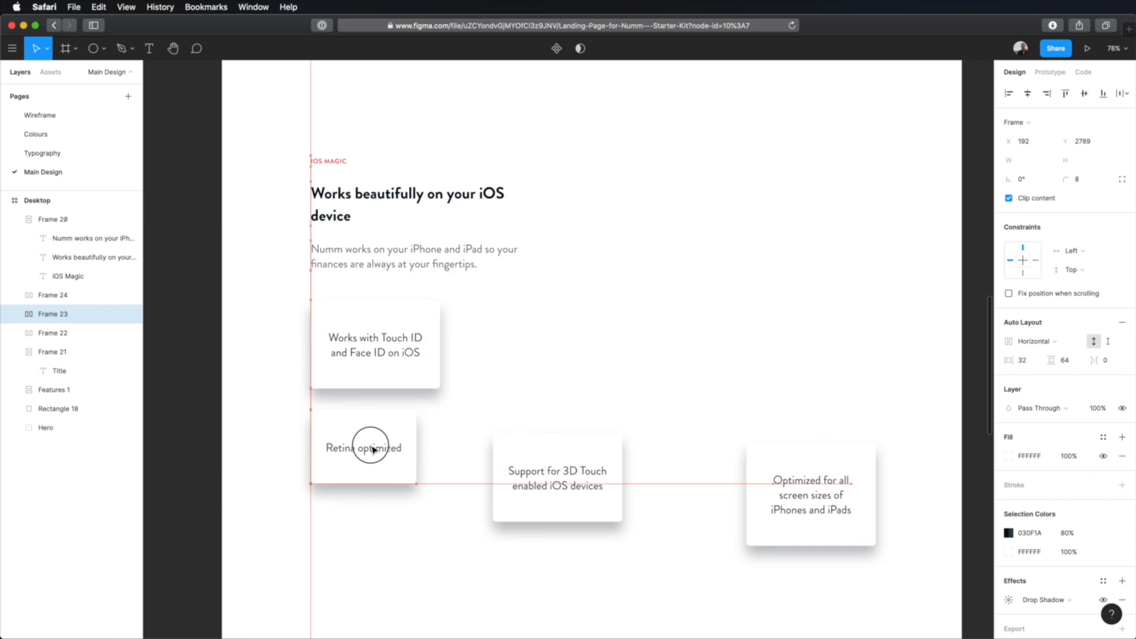
left_click_drag(572, 477, 515, 344)
key("ctrl+g")
left_click_drag(793, 481, 513, 454)
Nudge the screen sizes and Retina cards up to a 32 px gap below the upper row, and hide the grid.
key("alt")
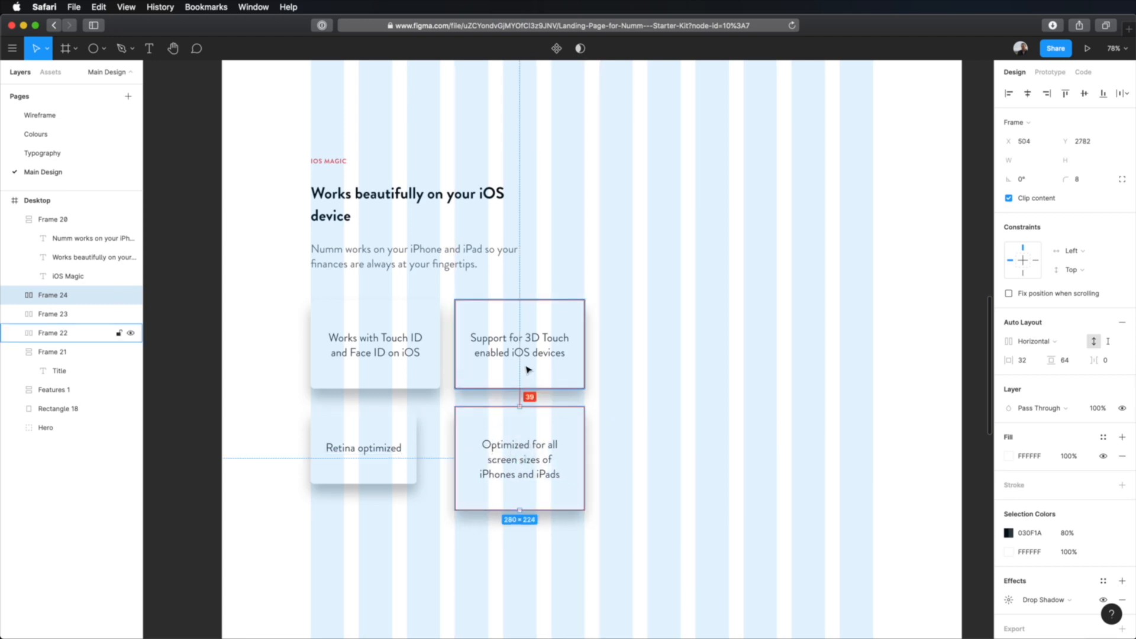
key("Up")
key("Up")
key("Up")
key("Up")
key("Up")
key("Up")
key("Up")
left_click(379, 438)
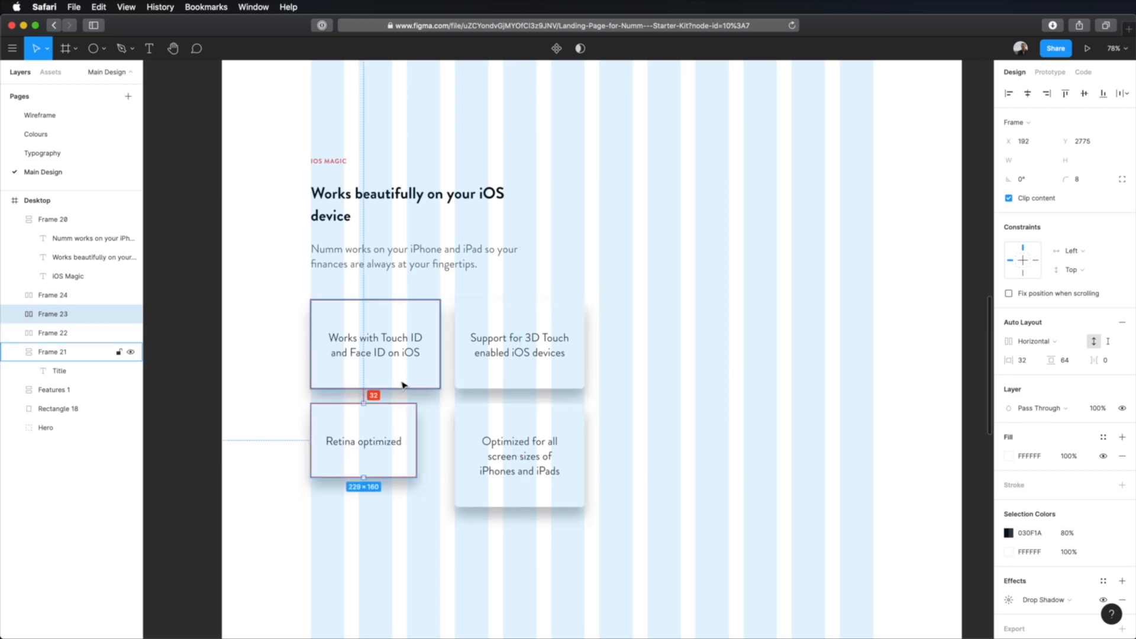
left_click(709, 477)
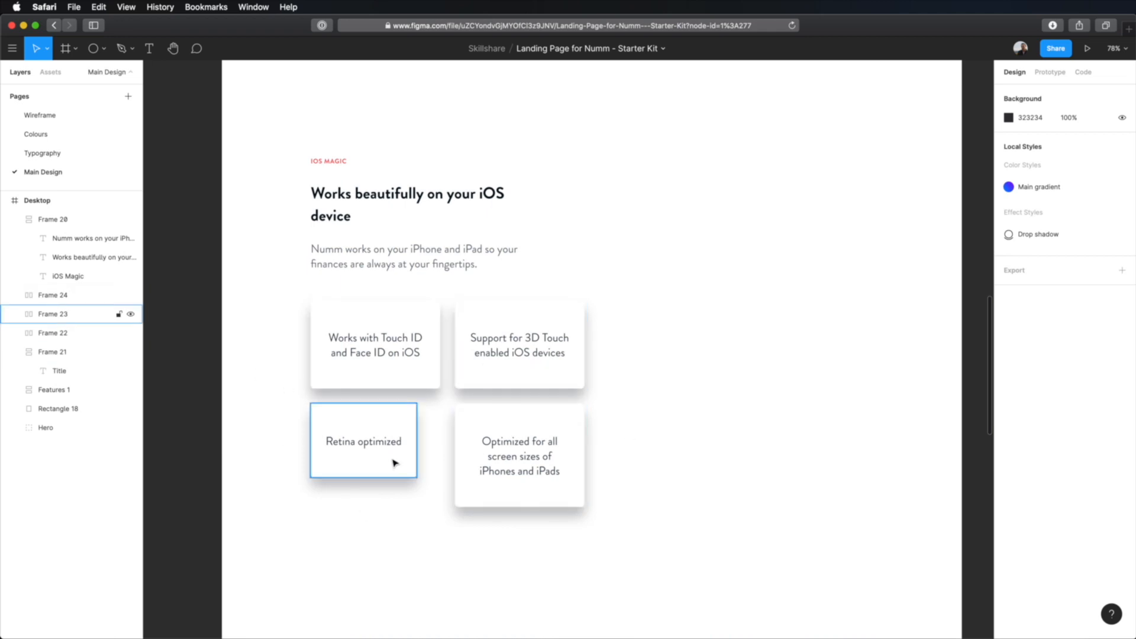
Switch the Retina card to a vertical auto layout with fixed width and widen it to 280.
left_click(354, 441)
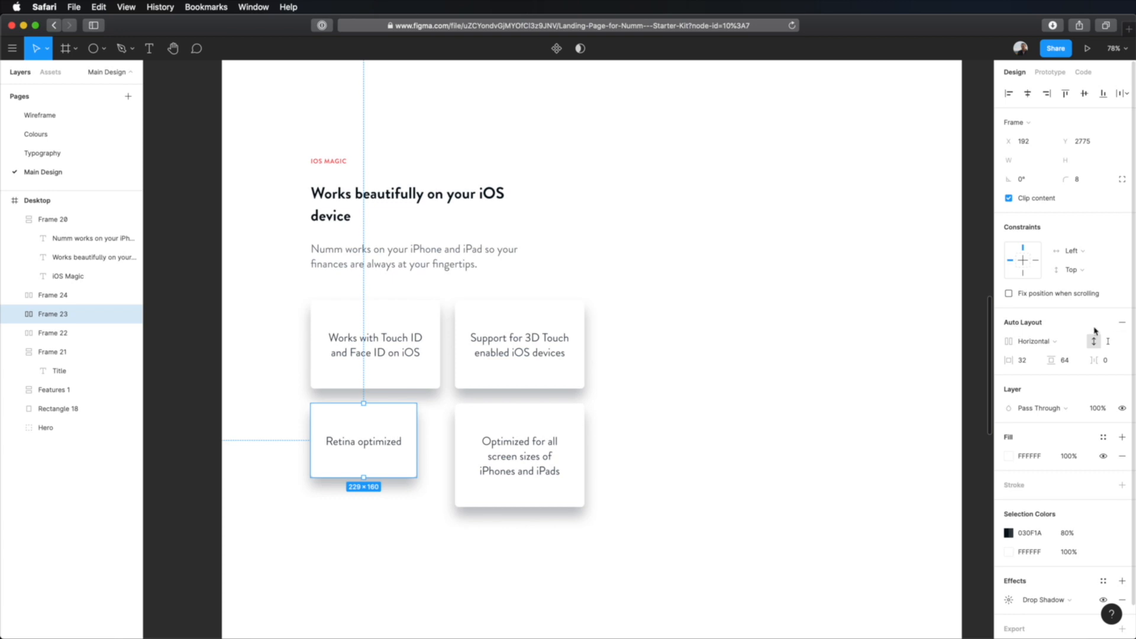
left_click(1047, 342)
left_click(1042, 355)
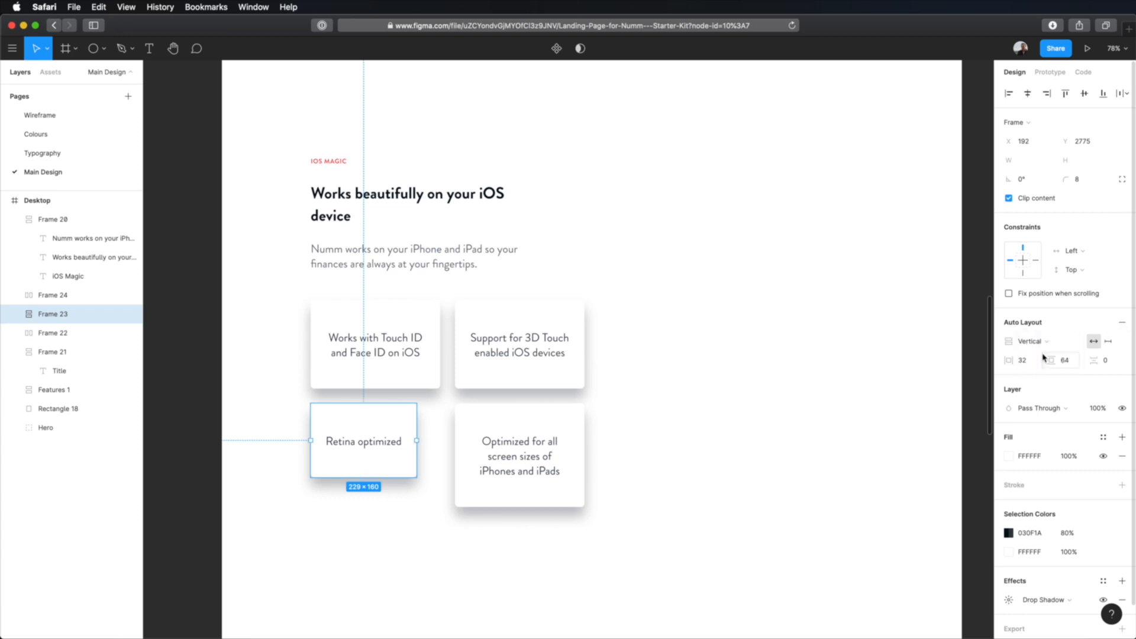
left_click(1109, 342)
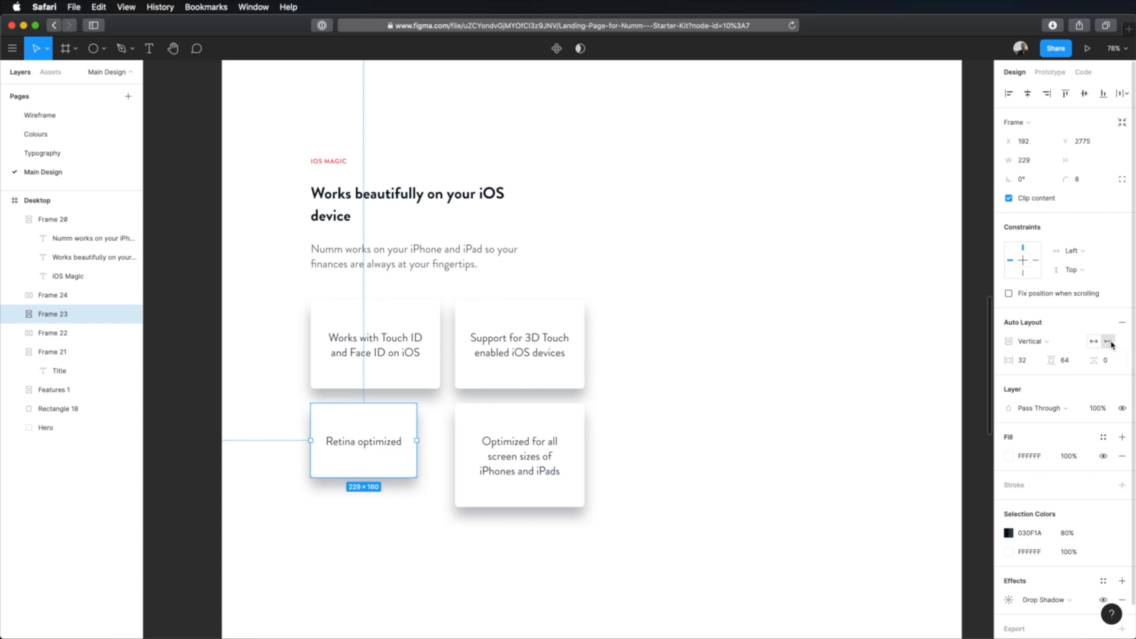
left_click_drag(416, 441, 443, 445)
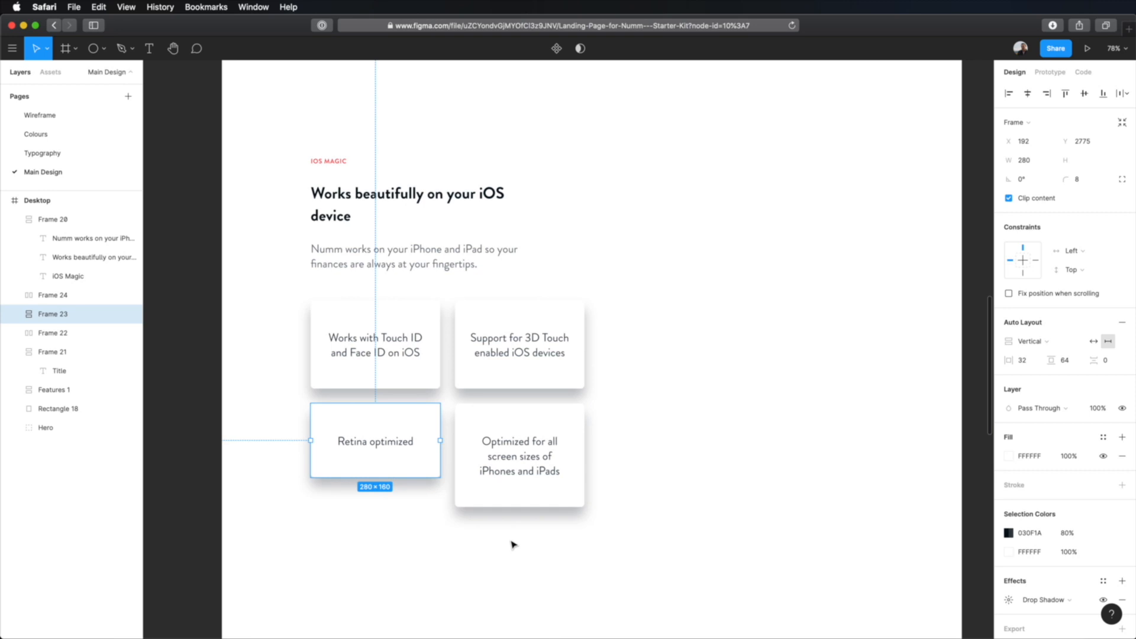
left_click(513, 545)
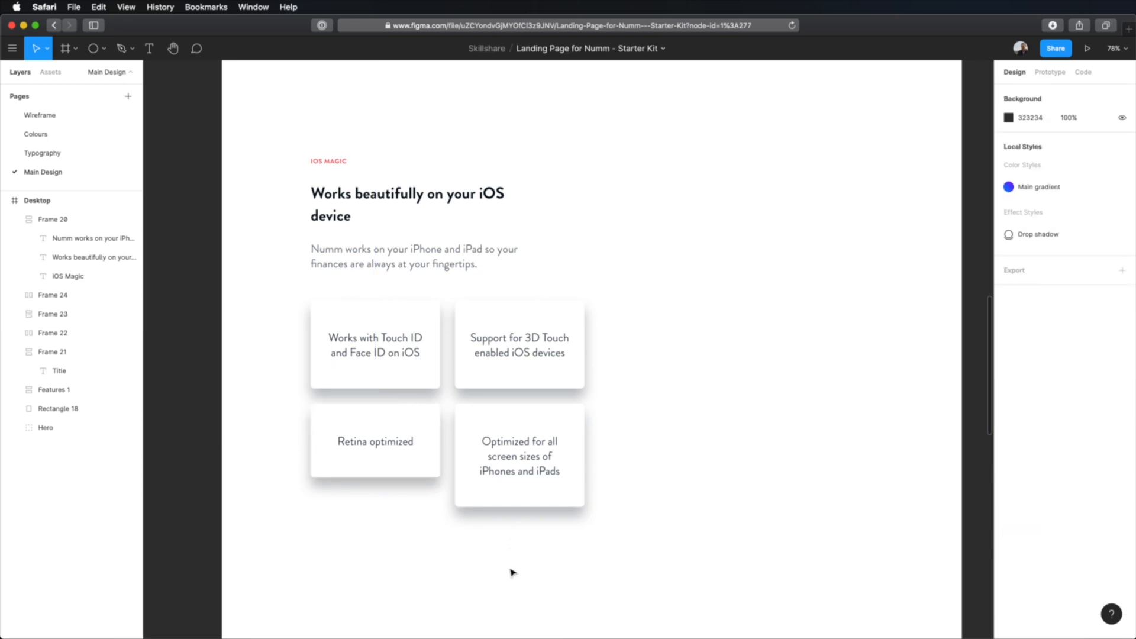
Shift the 3D Touch and screen sizes cards down together by 32 px to stagger the second column.
left_click(508, 358)
left_click(510, 445, "shift")
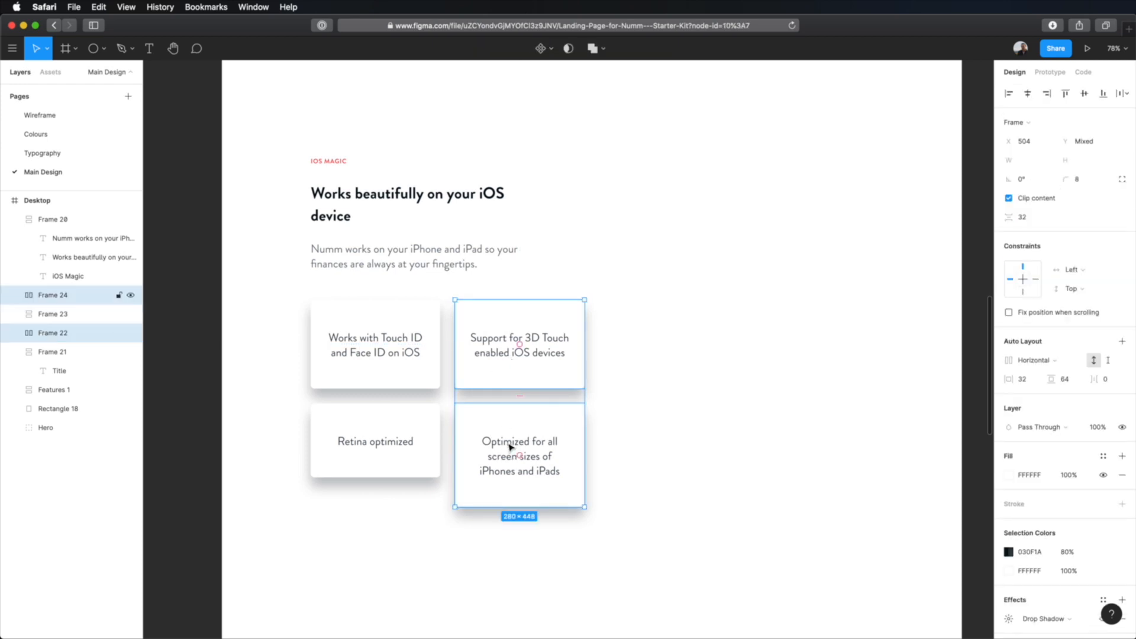
left_click_drag(506, 329, 507, 331)
key("shift+Down")
key("shift+Down")
key("shift+Down")
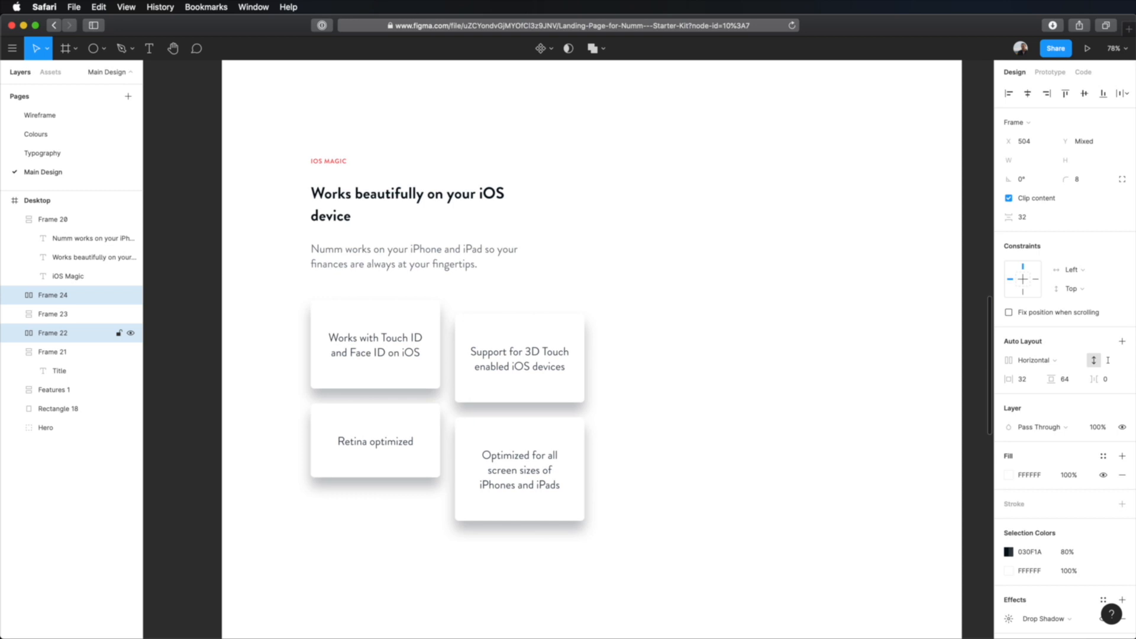
key("Down")
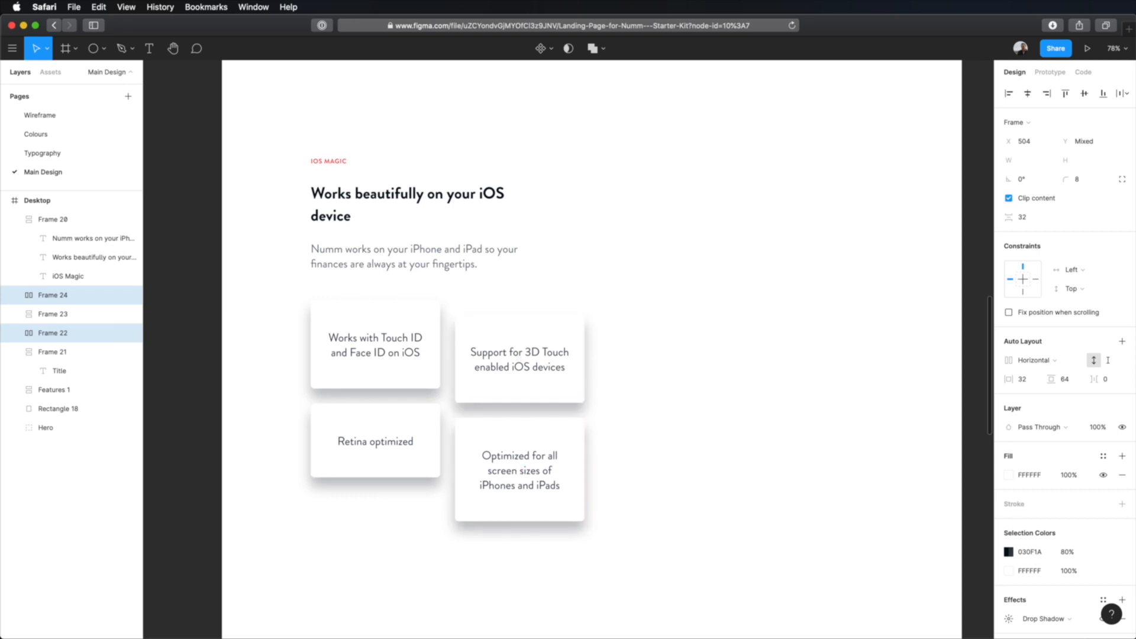
key("alt")
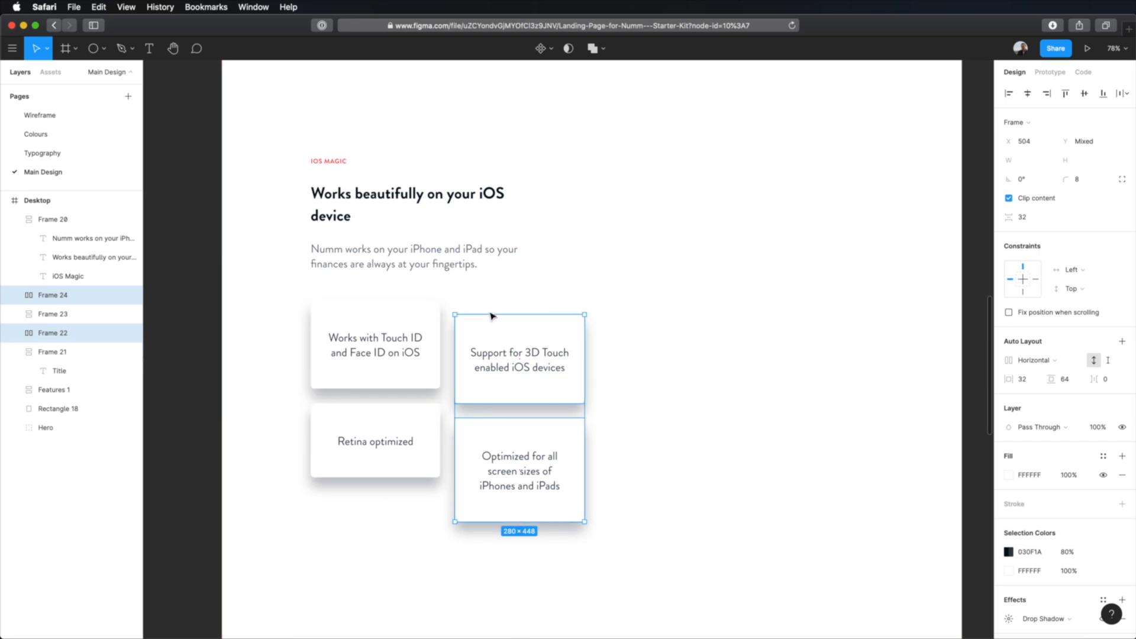
Group all four feature cards together.
left_click(388, 362)
left_click(510, 373, "shift")
left_click(497, 471, "shift")
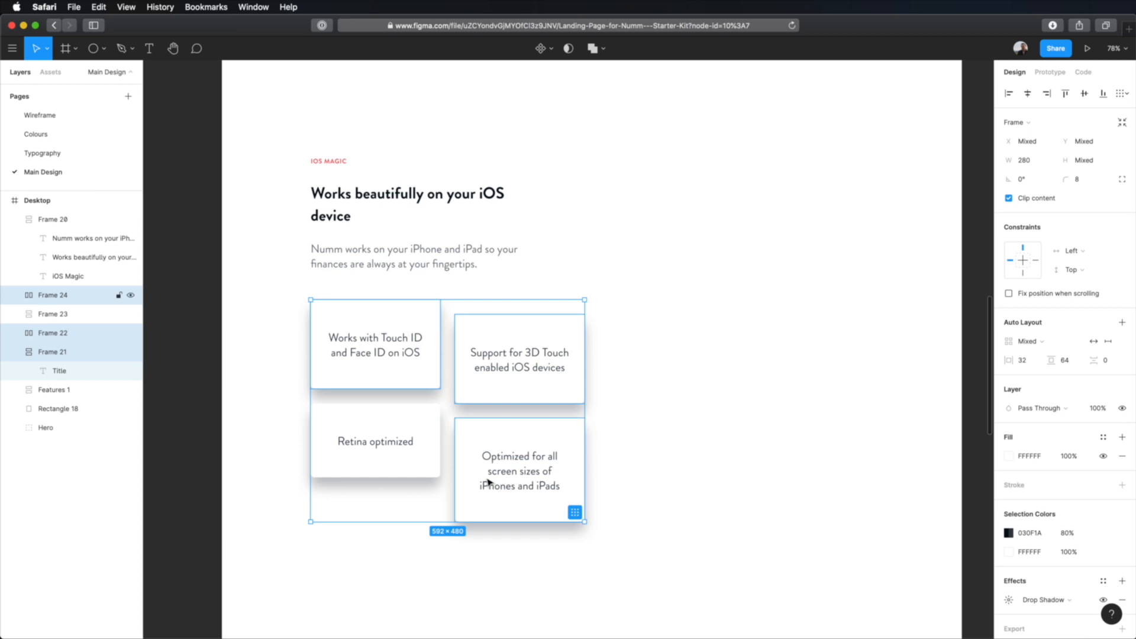
left_click(397, 458, "shift")
key("super+g")
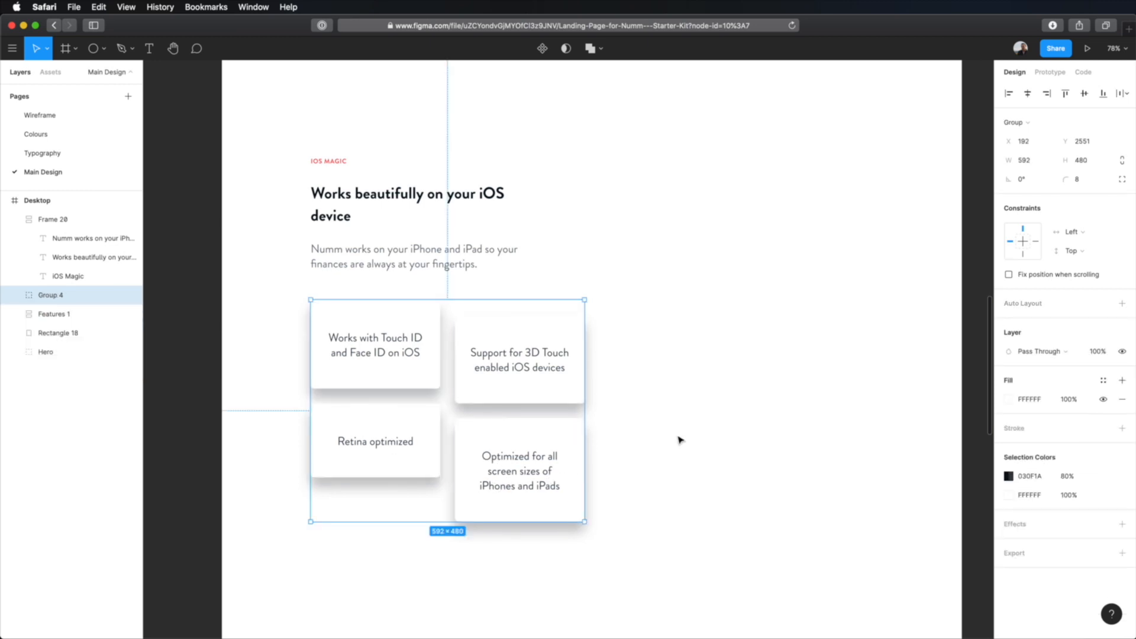
Combine the card group and the intro text block in a vertical auto layout, and select the intro text block inside it.
left_click(377, 227, "shift")
key("shift+a")
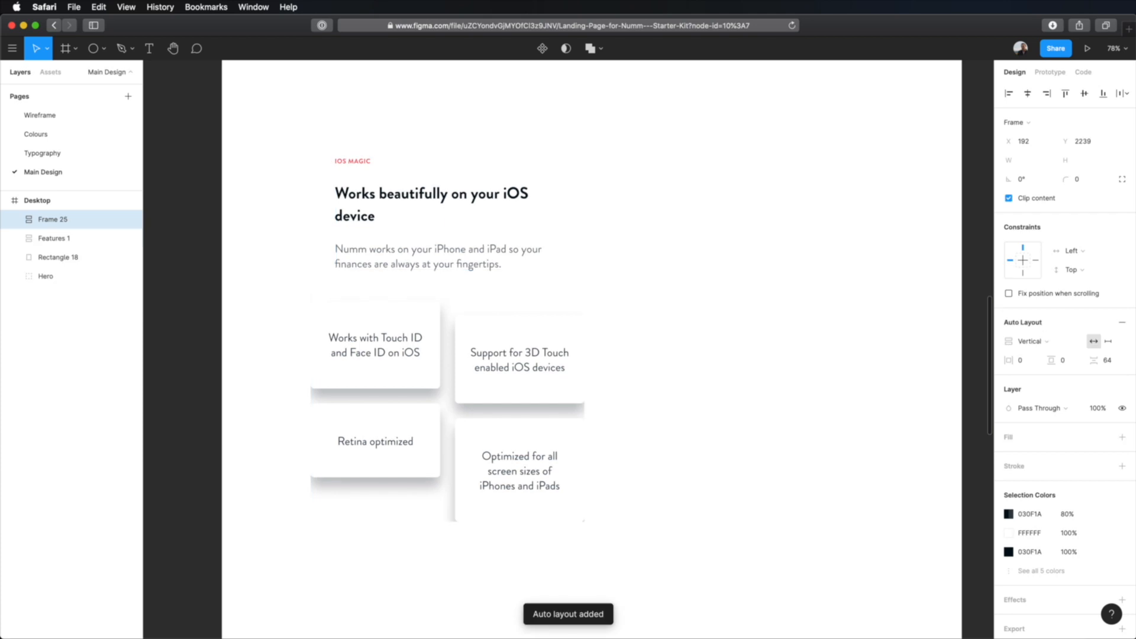
left_click(811, 393)
double_click(388, 239)
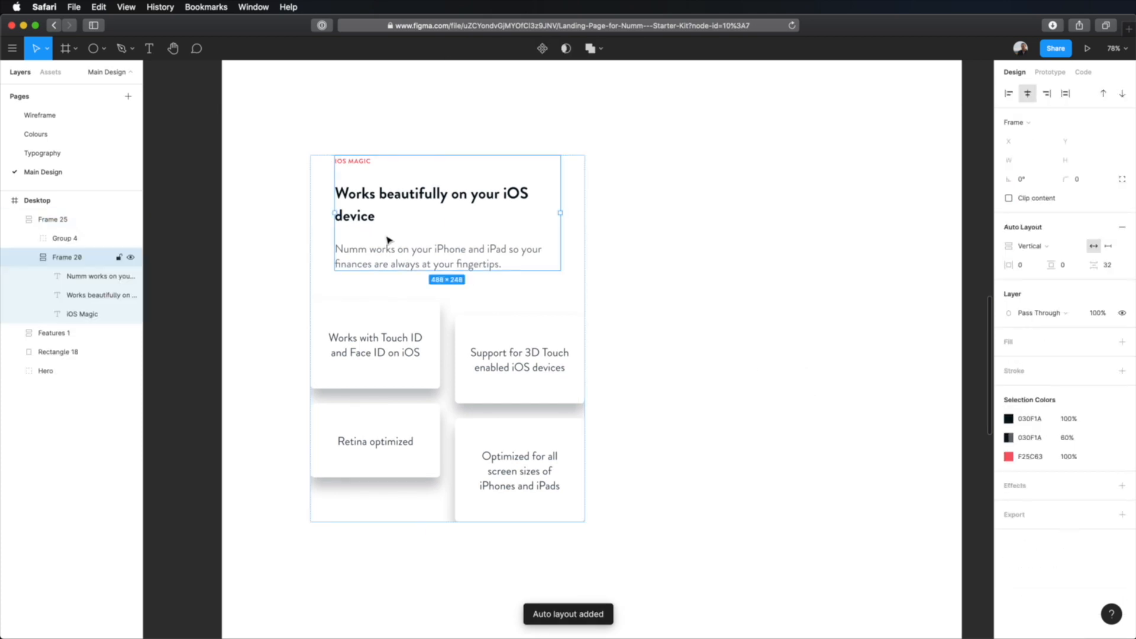
Left-align the intro text block with the cards and turn off clipping on the frame that holds both.
left_click(1010, 94)
left_click(500, 350)
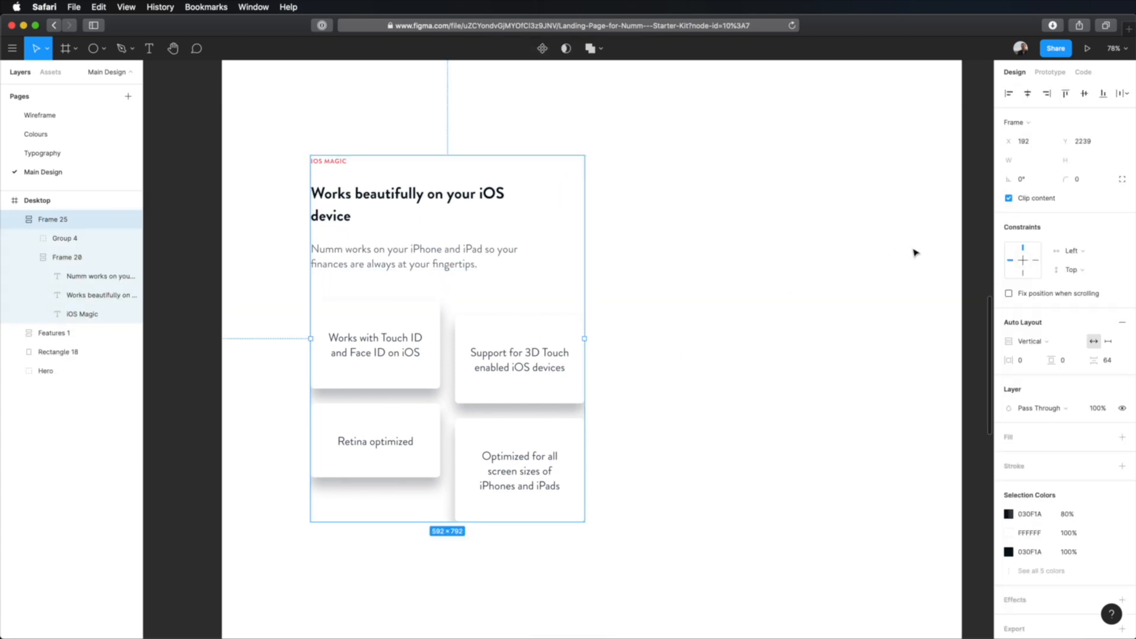
left_click(1009, 199)
left_click(807, 428)
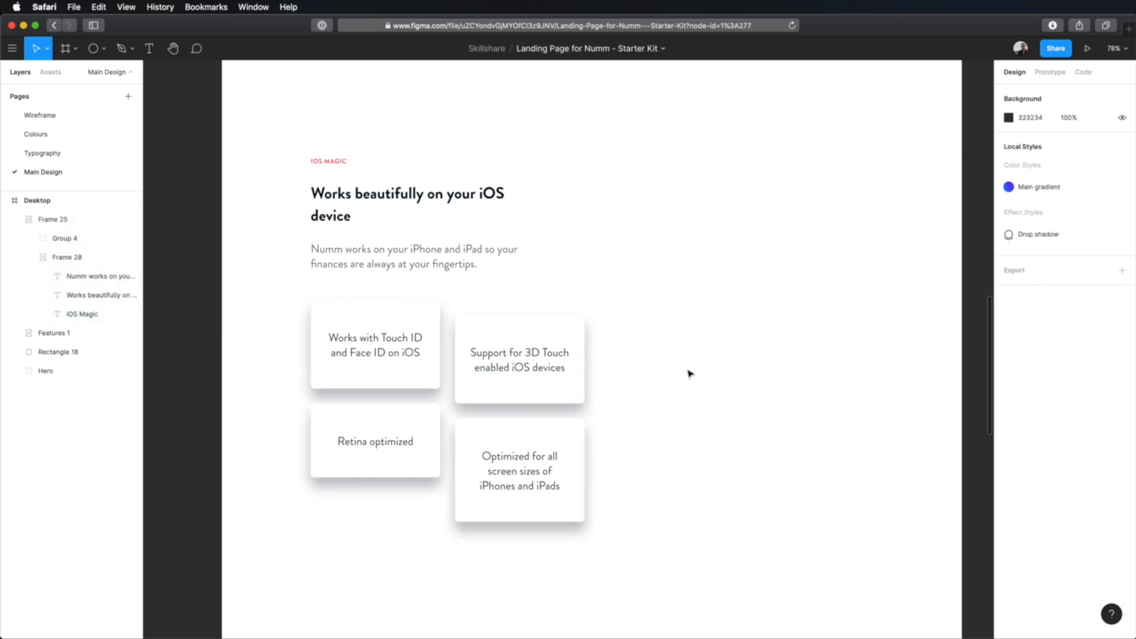
scroll(592, 350, "up", 2)
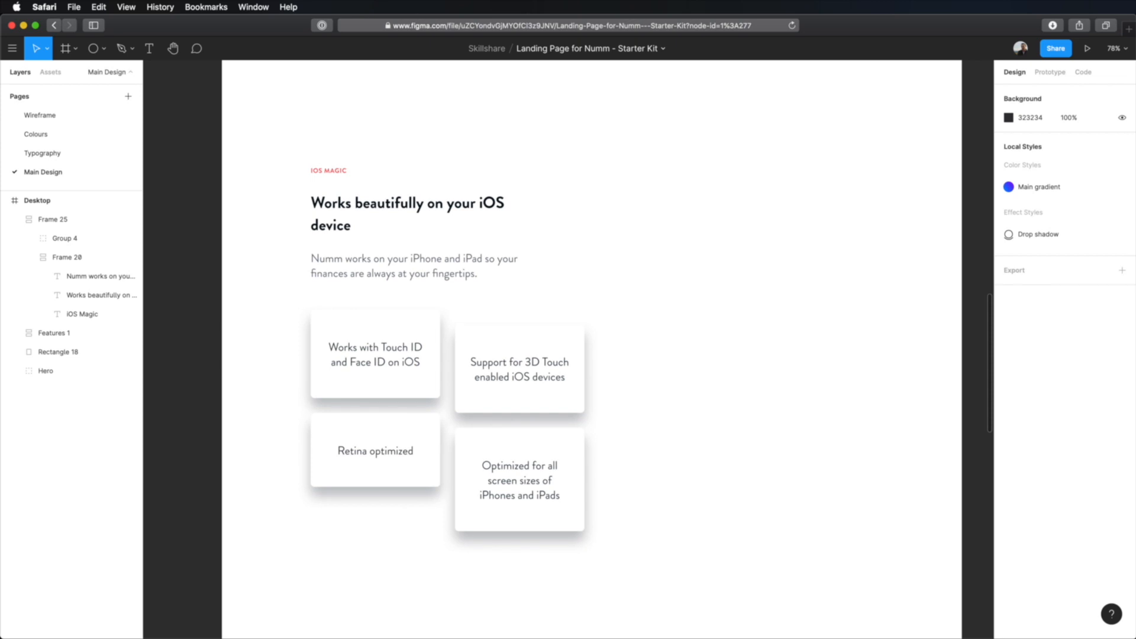
scroll(695, 385, "up", 10)
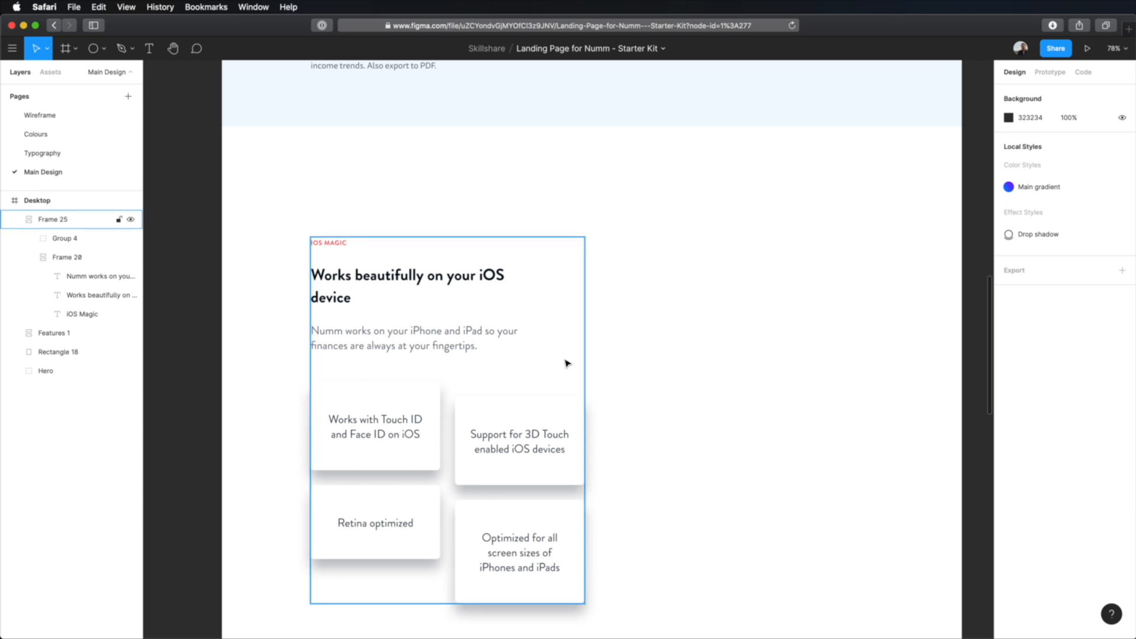
Move the iOS text-and-cards frame to X 816, spanning the last six layout grid columns, and leave the grid hidden.
key("ctrl+g")
left_click_drag(437, 332, 727, 345)
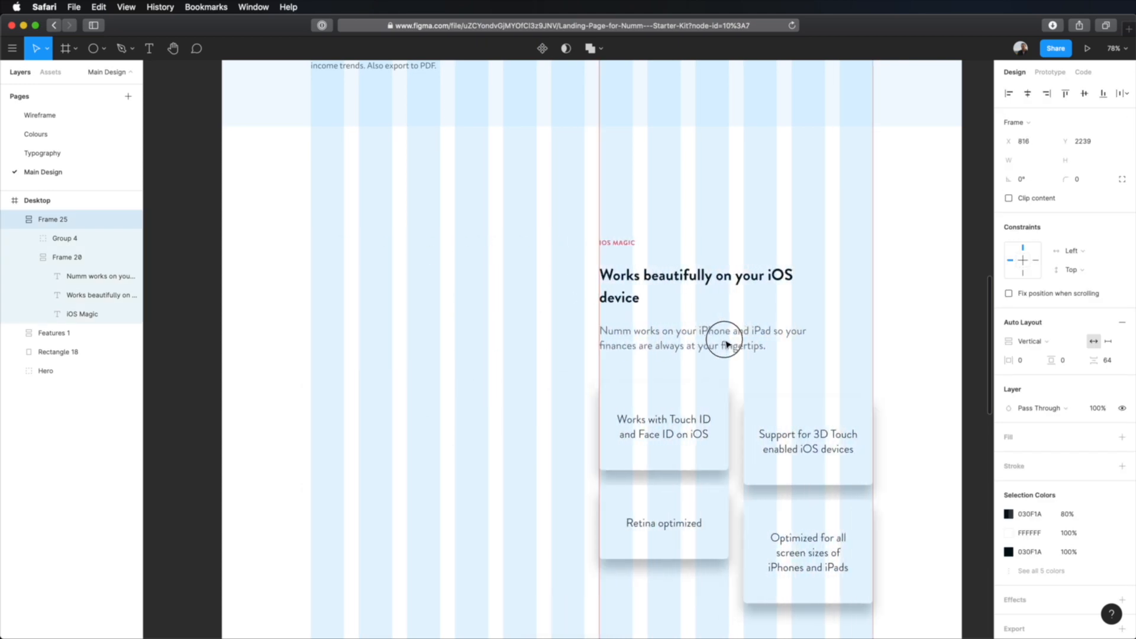
key("ctrl+g")
key("Escape")
Switch to Finder, open the Placeholder images folder, and place iPad Pro.png and iPhone 7 Black.png on the Figma canvas.
key("super+Tab")
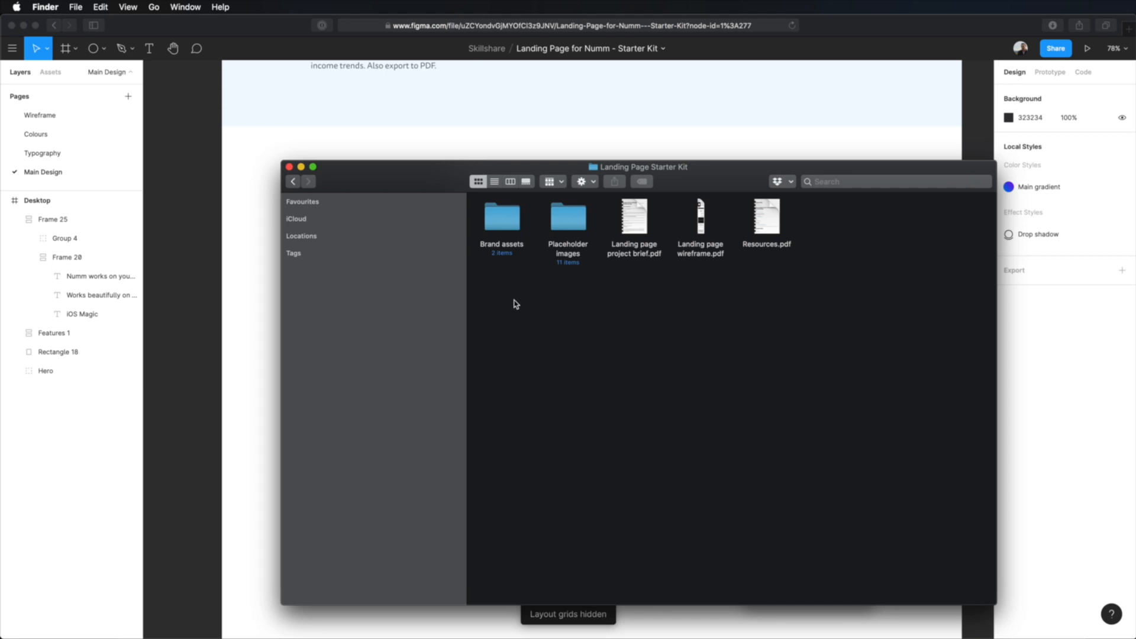
left_click_drag(718, 180, 671, 161)
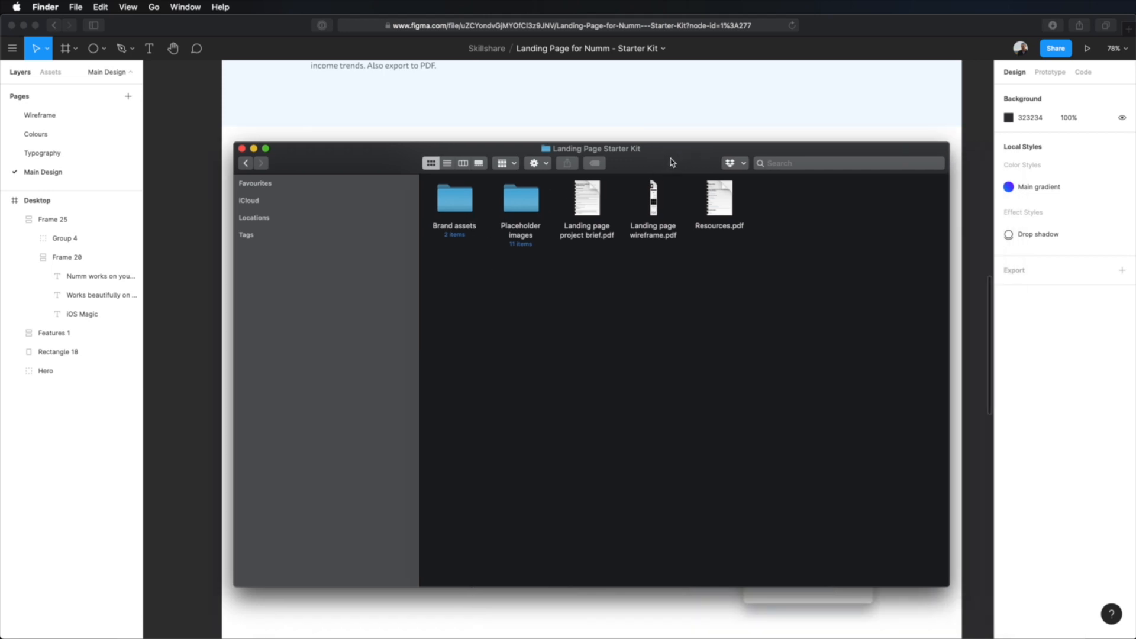
double_click(511, 210)
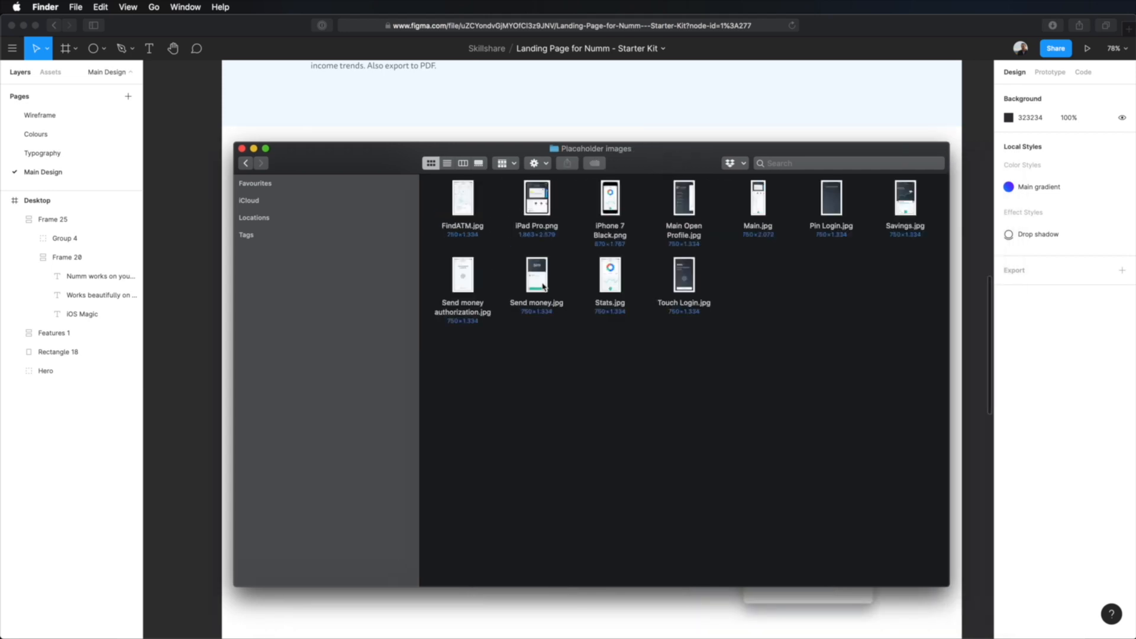
left_click(536, 216)
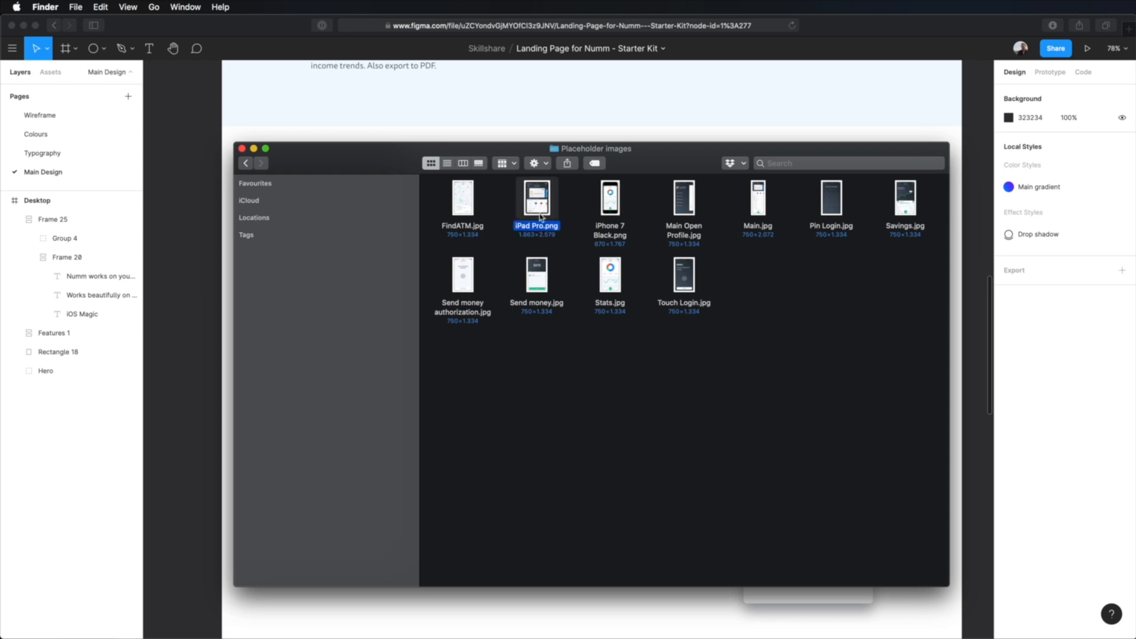
left_click(604, 211, "super")
left_click_drag(612, 204, 562, 110)
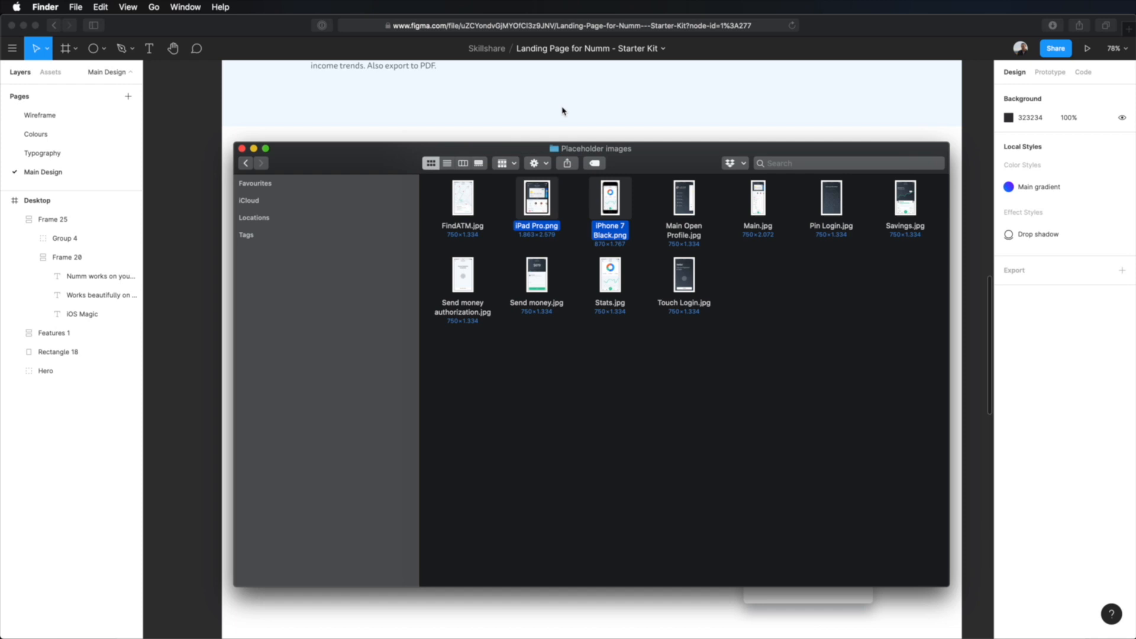
left_click(501, 110)
Scale the iPad Pro image down proportionally to 506 × 700 and position it beside the iOS text.
scroll(836, 468, "down", 2)
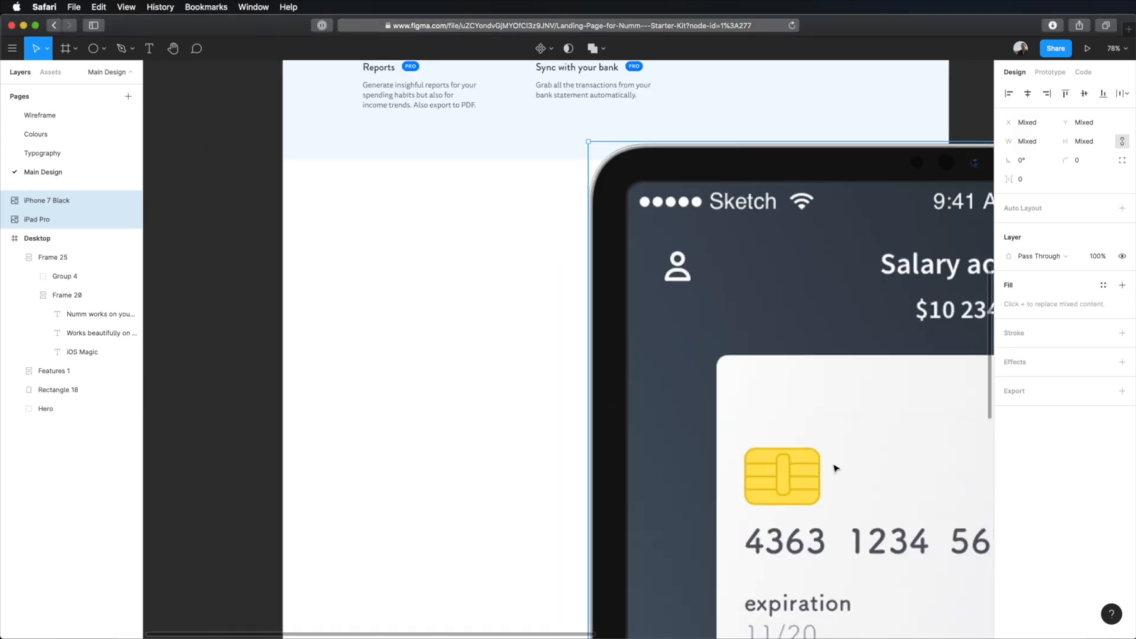
scroll(836, 468, "down", 10)
scroll(835, 468, "up", 2)
scroll(836, 468, "right", 5)
left_click(748, 428)
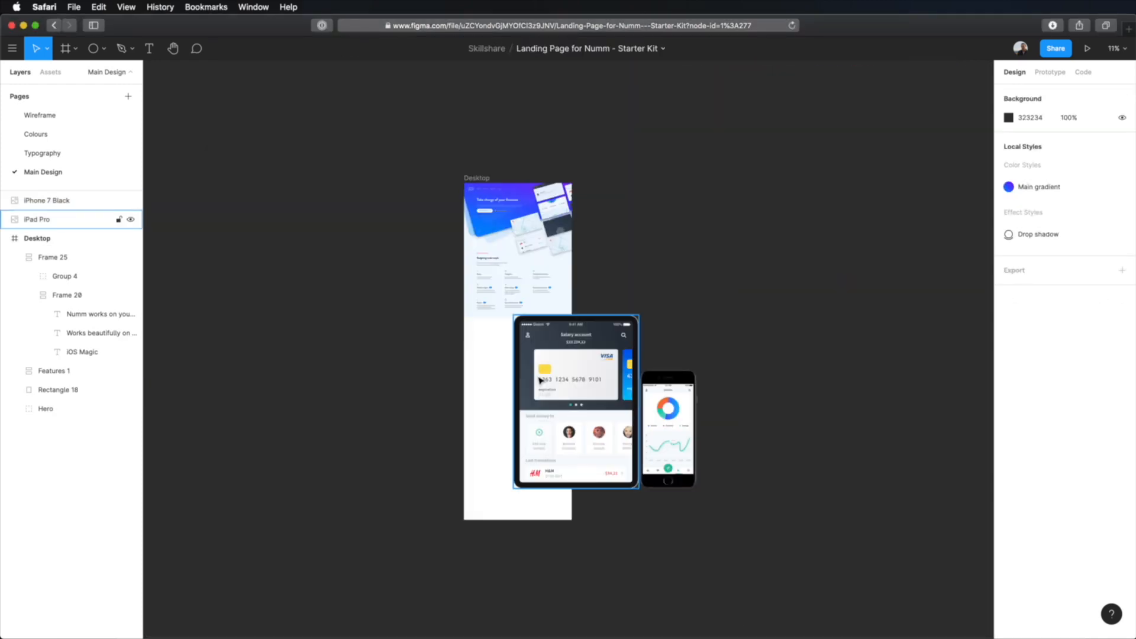
left_click(540, 381)
left_click_drag(640, 491, 526, 363)
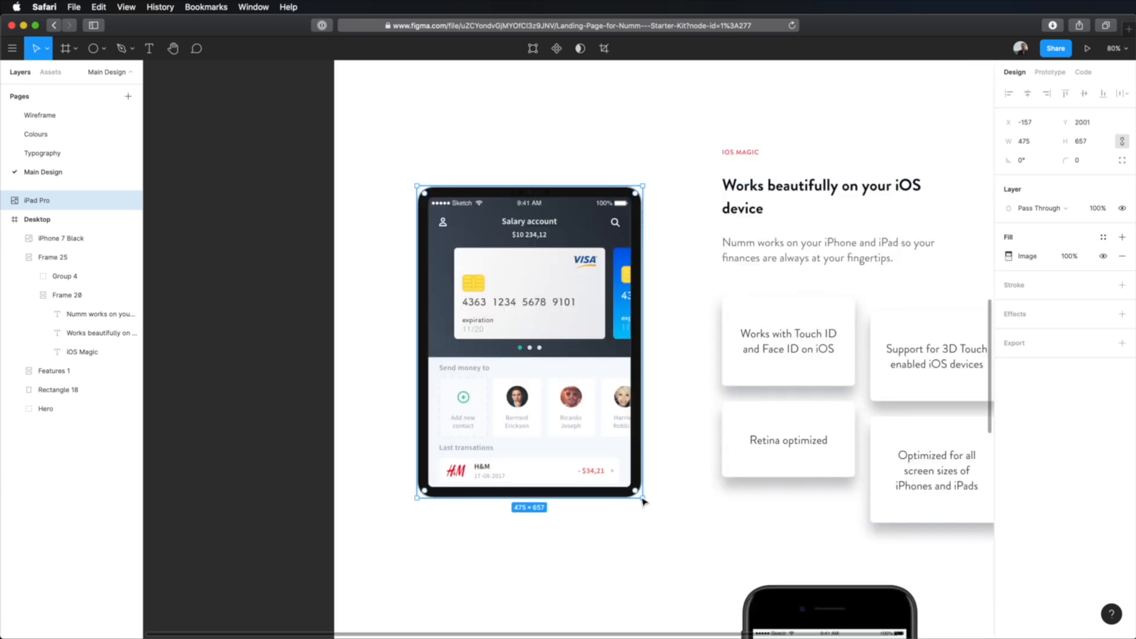
left_click_drag(642, 500, 660, 518)
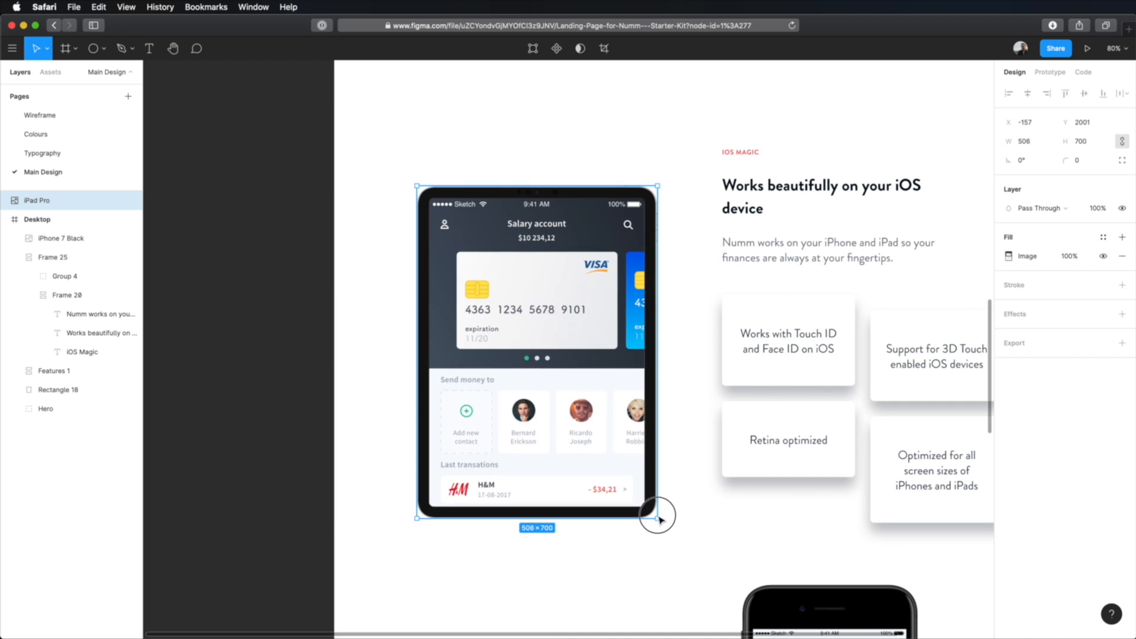
Shrink the iPhone image to 173 × 352 and arrange it beside the iPad, level with the tablet's lower edge.
left_click_drag(806, 608, 659, 392)
left_click_drag(746, 557, 697, 456)
left_click_drag(723, 622, 626, 434)
left_click(592, 481)
left_click_drag(554, 481, 469, 486)
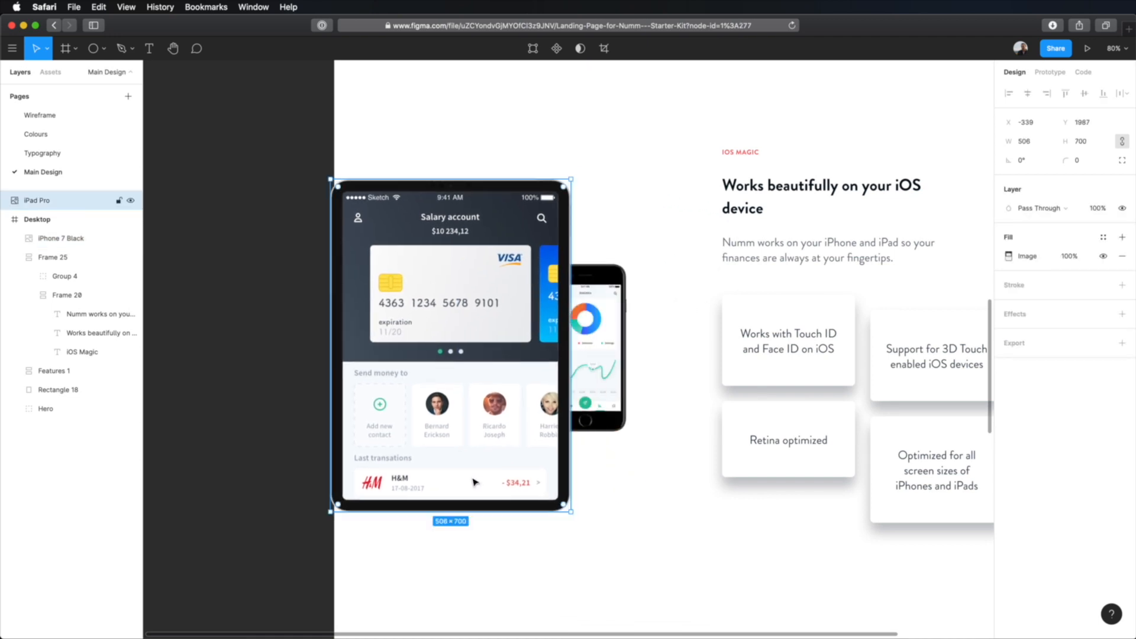
left_click_drag(602, 375, 645, 453)
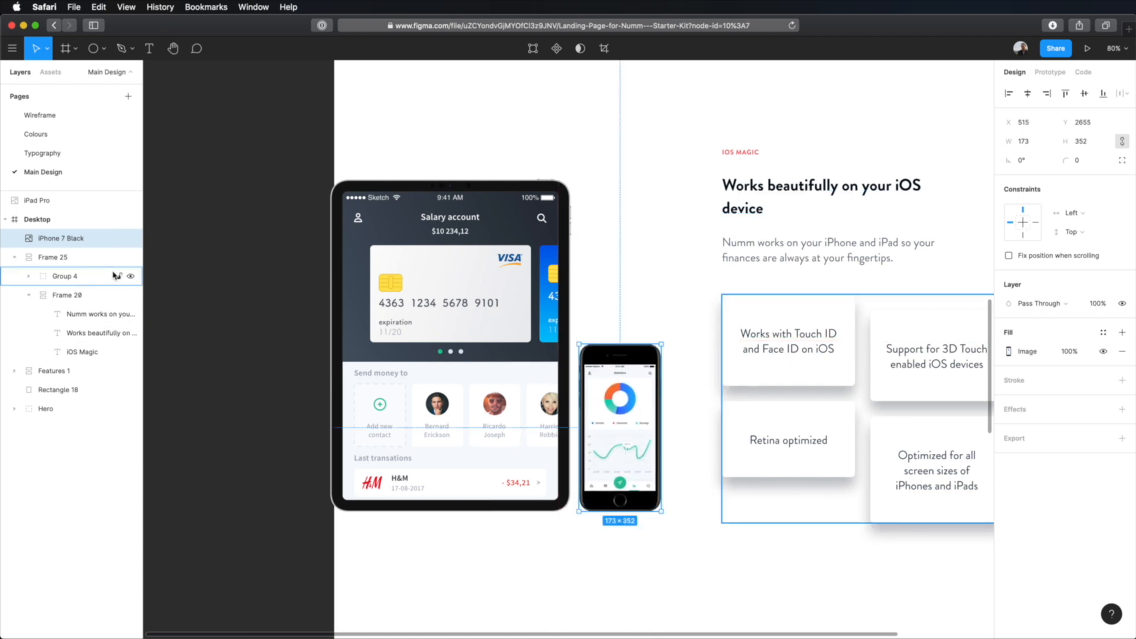
Put the iPad layer inside the Desktop frame below the iPhone layer, and overlap the phone on the tablet's lower-right corner.
left_click(57, 202)
left_click_drag(55, 240, 65, 213)
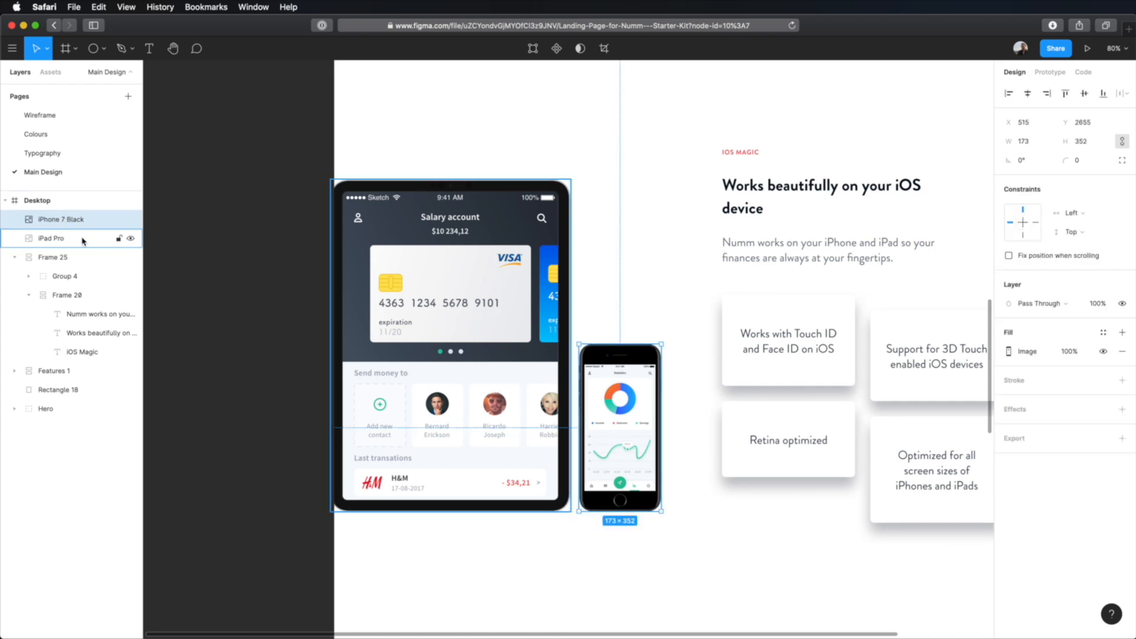
left_click_drag(623, 403, 570, 402)
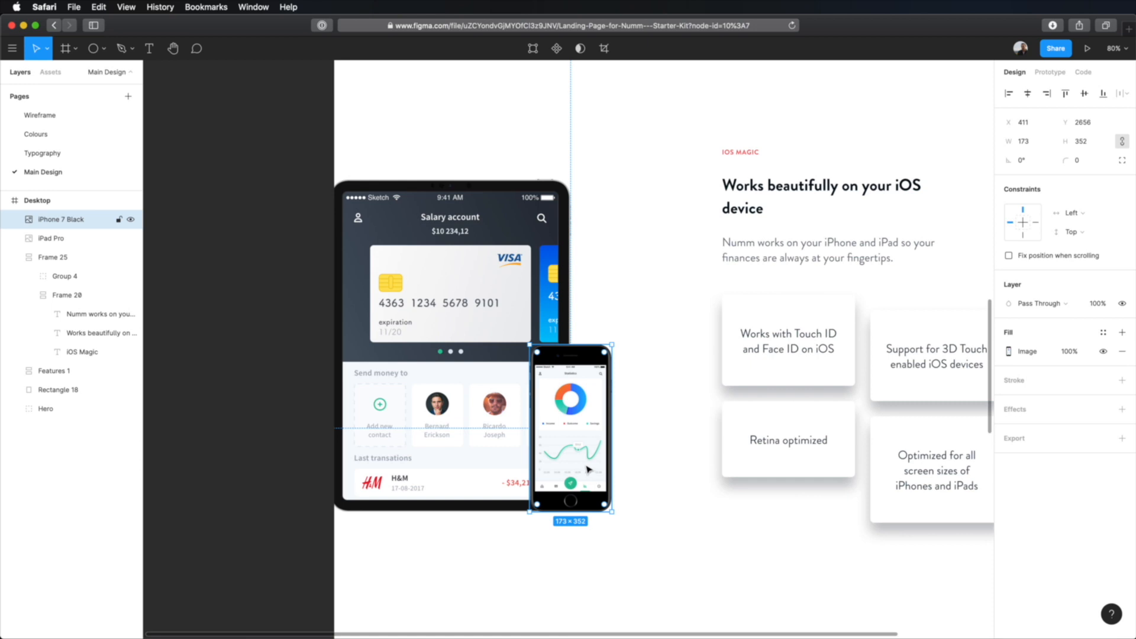
Nudge the iPhone image down to Y 2688 so it extends below the iPad.
key("Down")
key("Down")
key("Down")
key("Down")
key("Down")
key("Down")
key("Down")
key("Down")
key("Down")
key("Down")
key("Down")
key("Down")
key("Down")
key("Down")
key("Down")
key("Down")
key("Down")
key("Down")
key("Down")
key("Down")
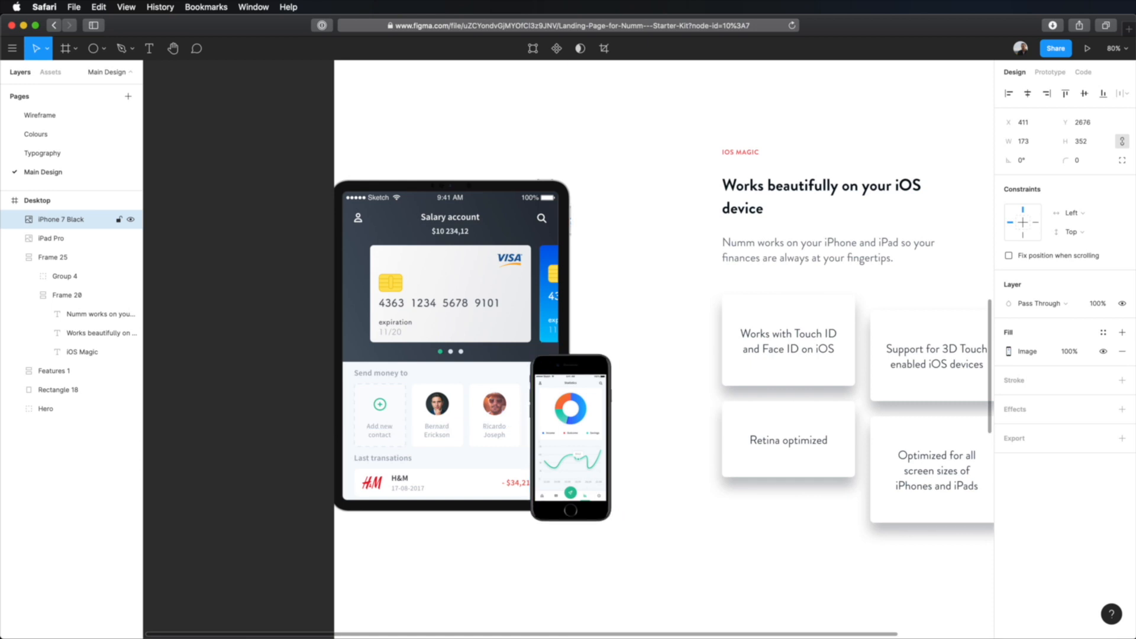
key("Down")
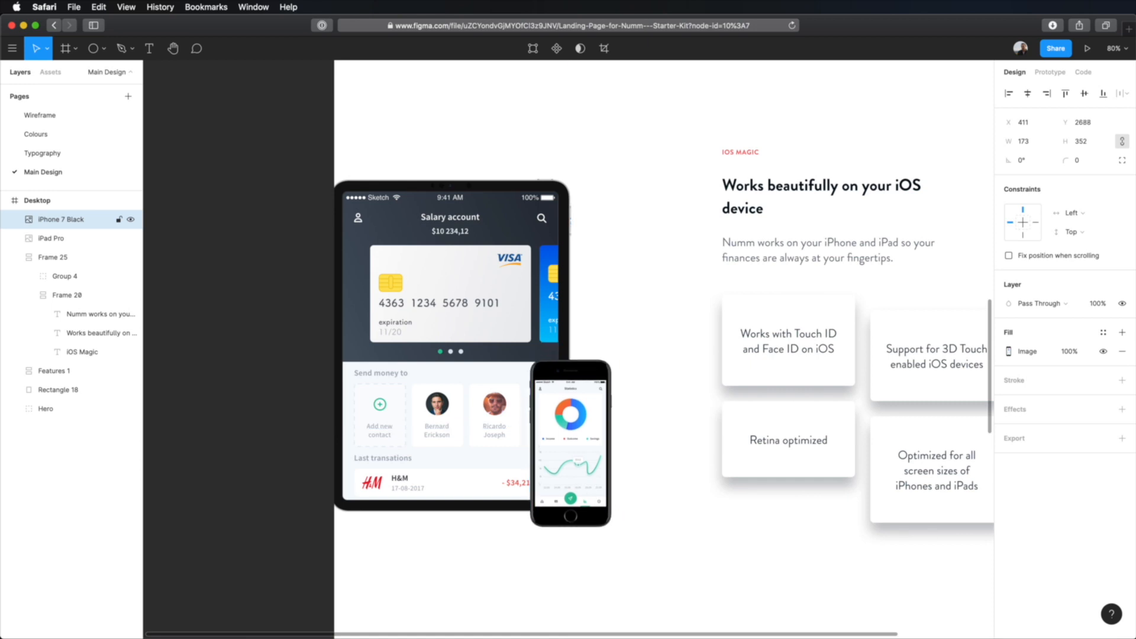
Group the iPad and iPhone images and move the group to about X 88, Y 2295 against the layout grid.
left_click(487, 426, "shift")
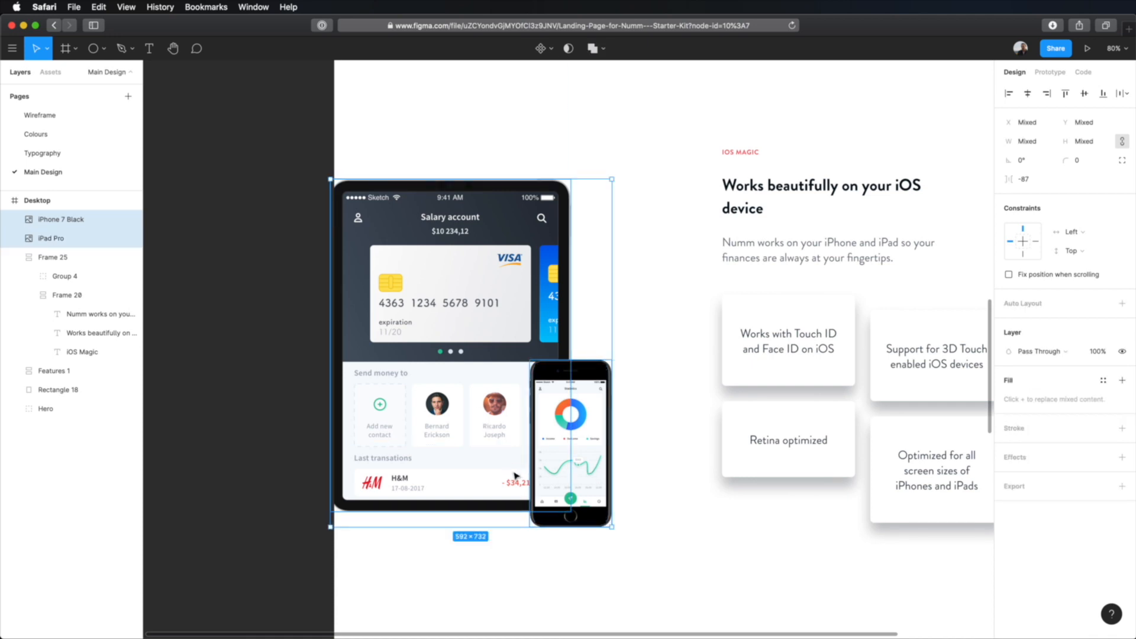
key("super+g")
left_click_drag(491, 418, 544, 413)
key("ctrl+g")
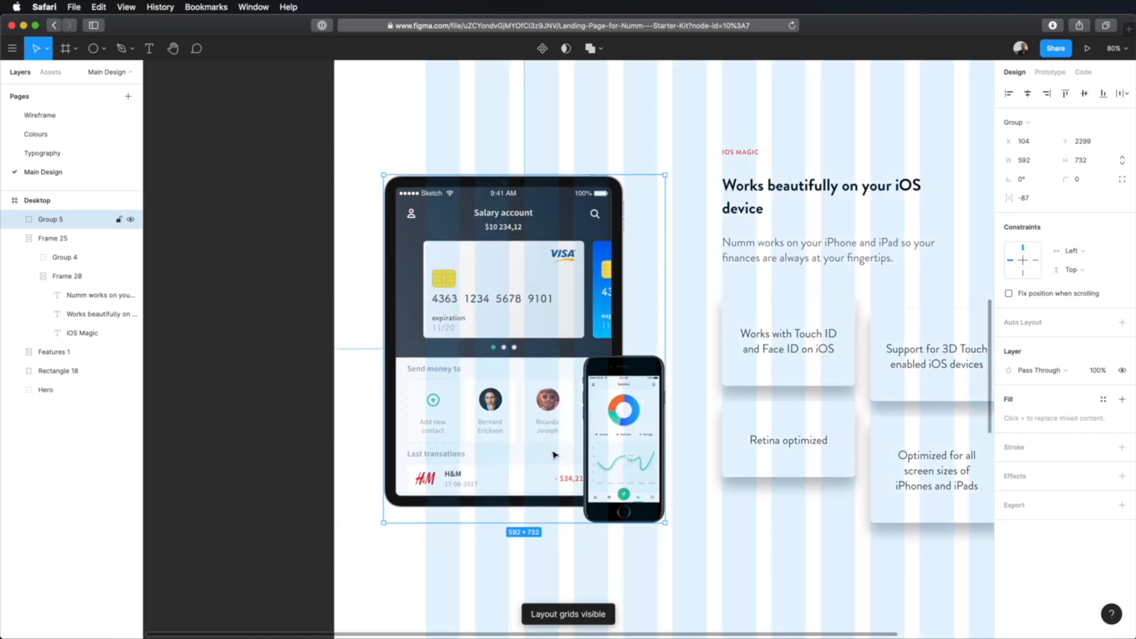
key("super+z")
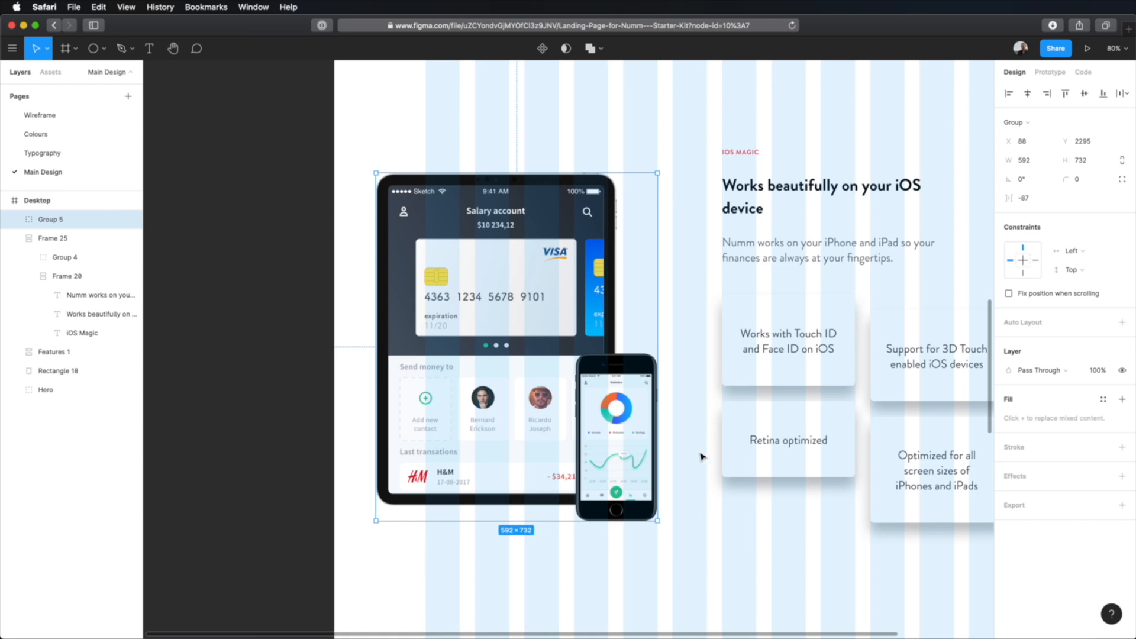
Align the top of the device group with the iOS text-and-cards frame and hide the layout grid.
left_click(759, 188, "shift")
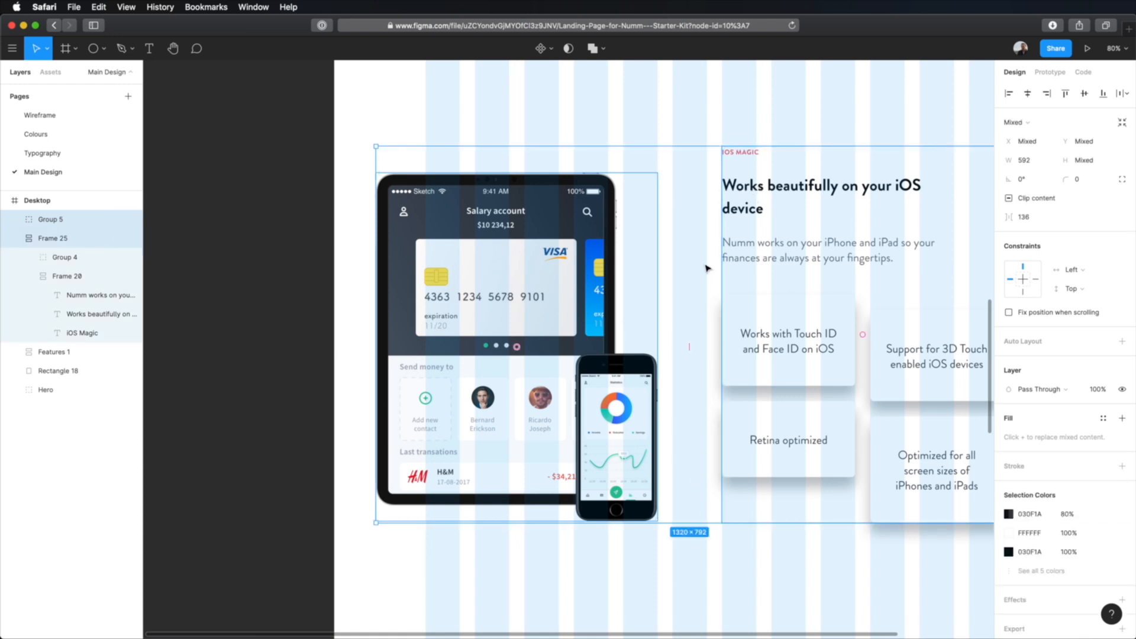
left_click(1066, 94)
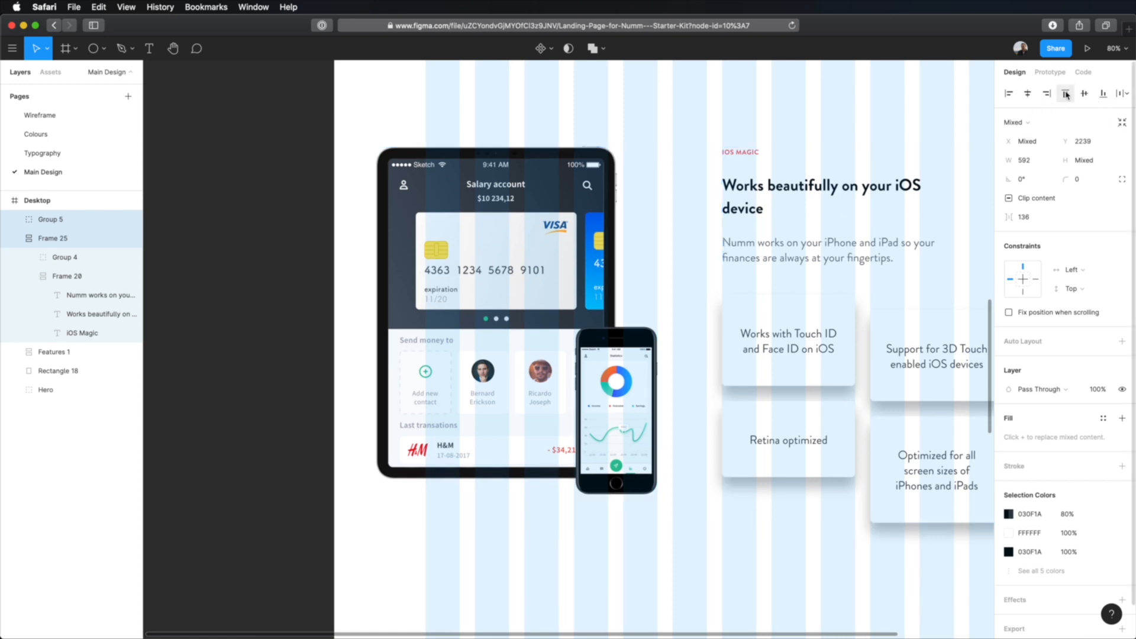
left_click(871, 87)
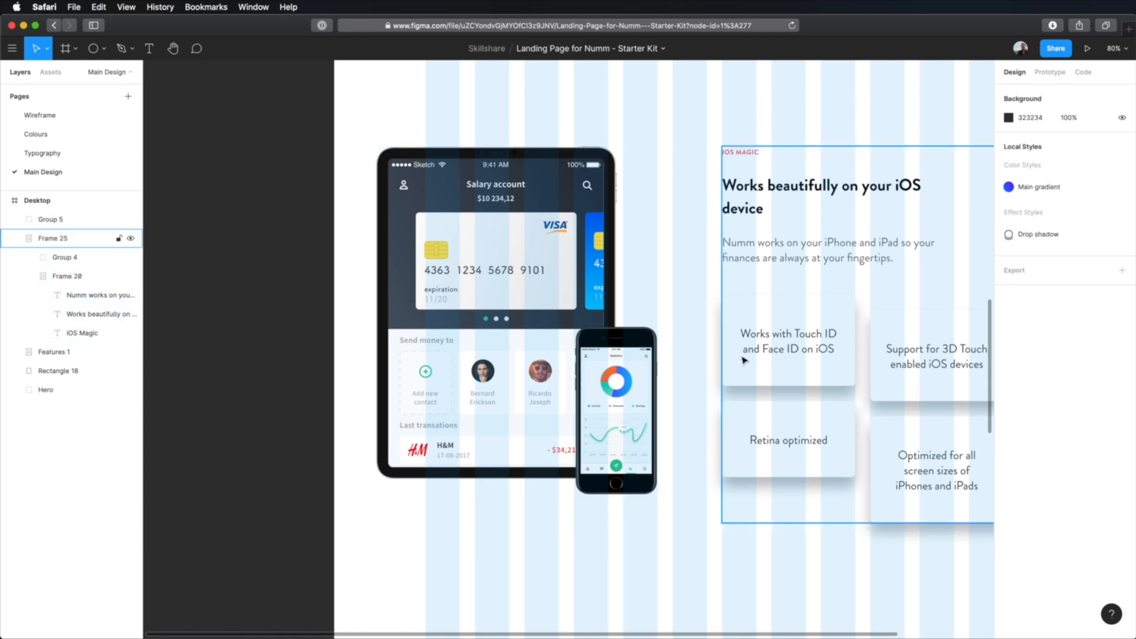
key("ctrl+g")
Apply the Drop shadow effect style to the iPad and iPhone images inside their group.
left_click(489, 215)
double_click(489, 215)
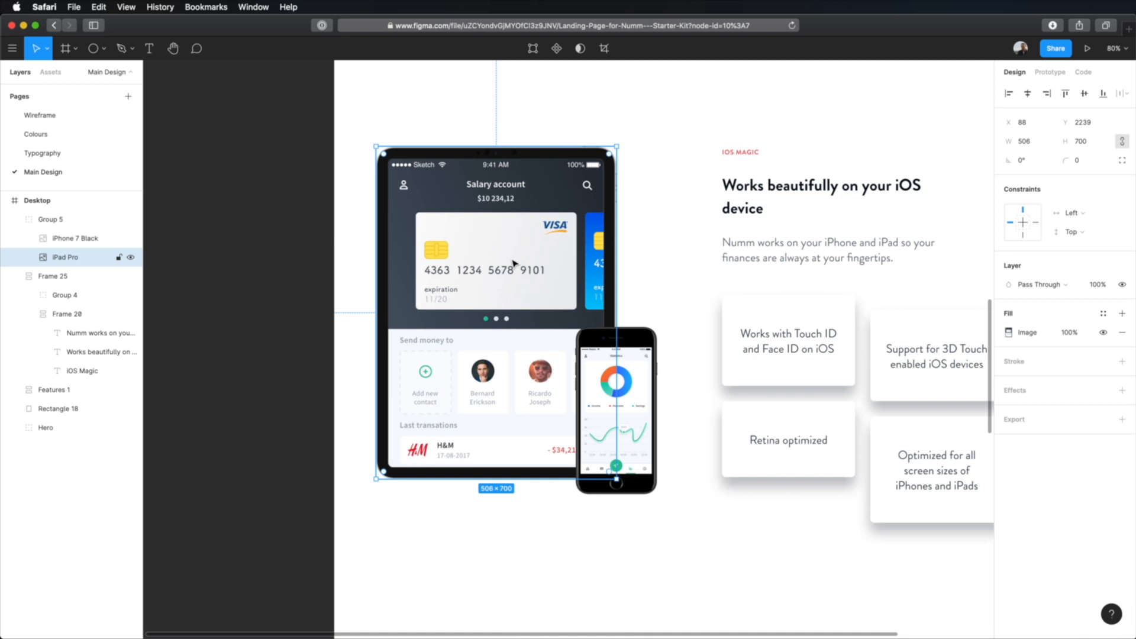
left_click(1120, 392)
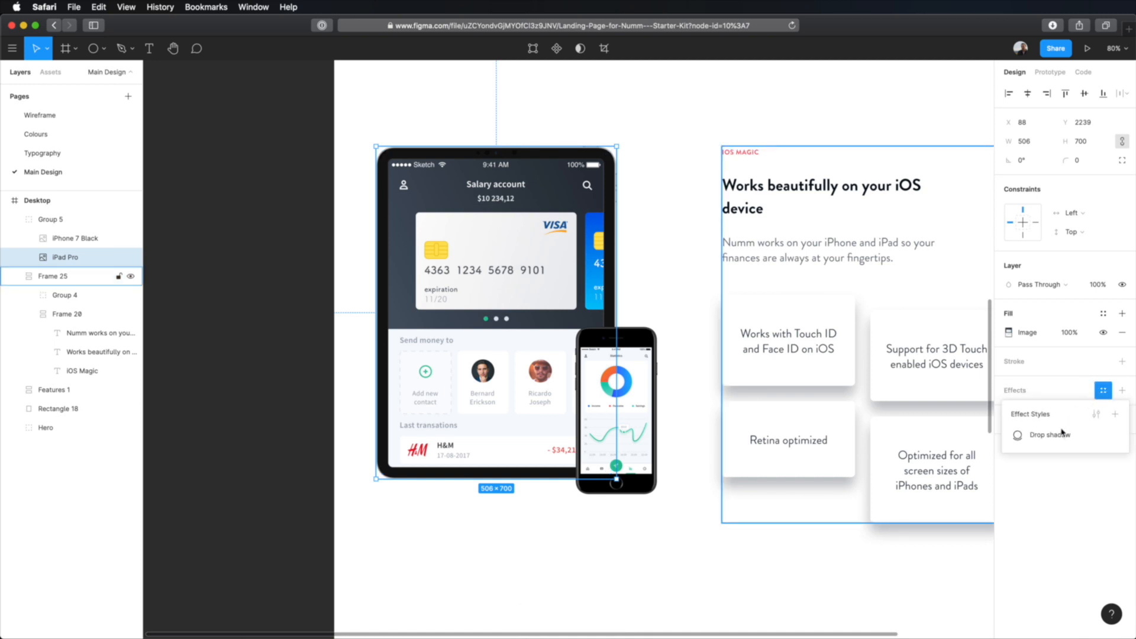
left_click(1059, 436)
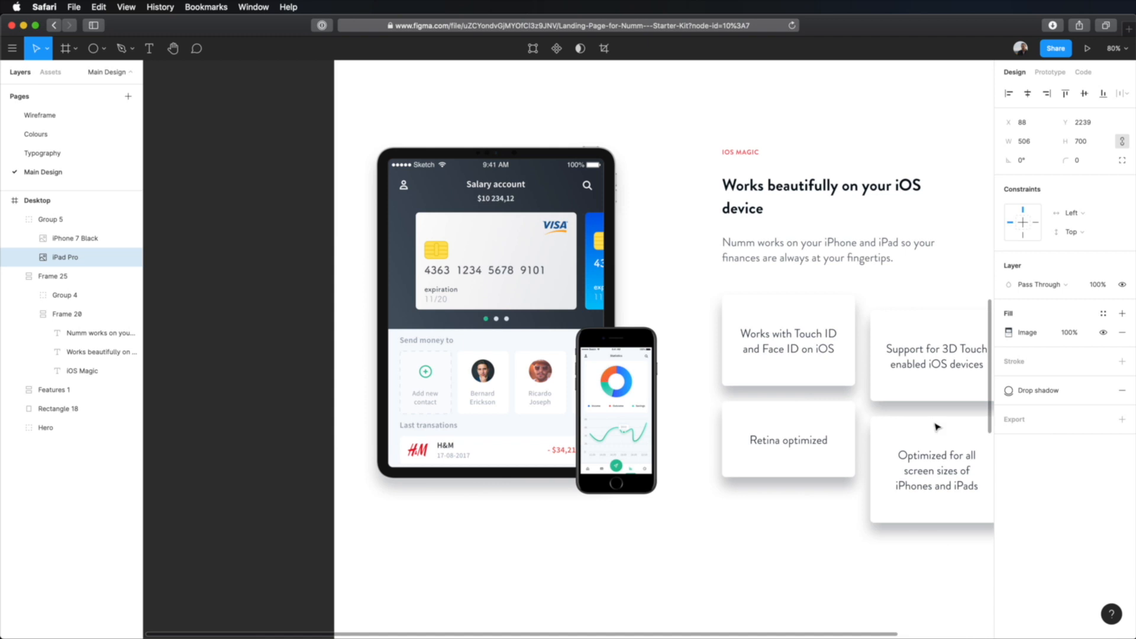
left_click(633, 383)
left_click(1104, 393)
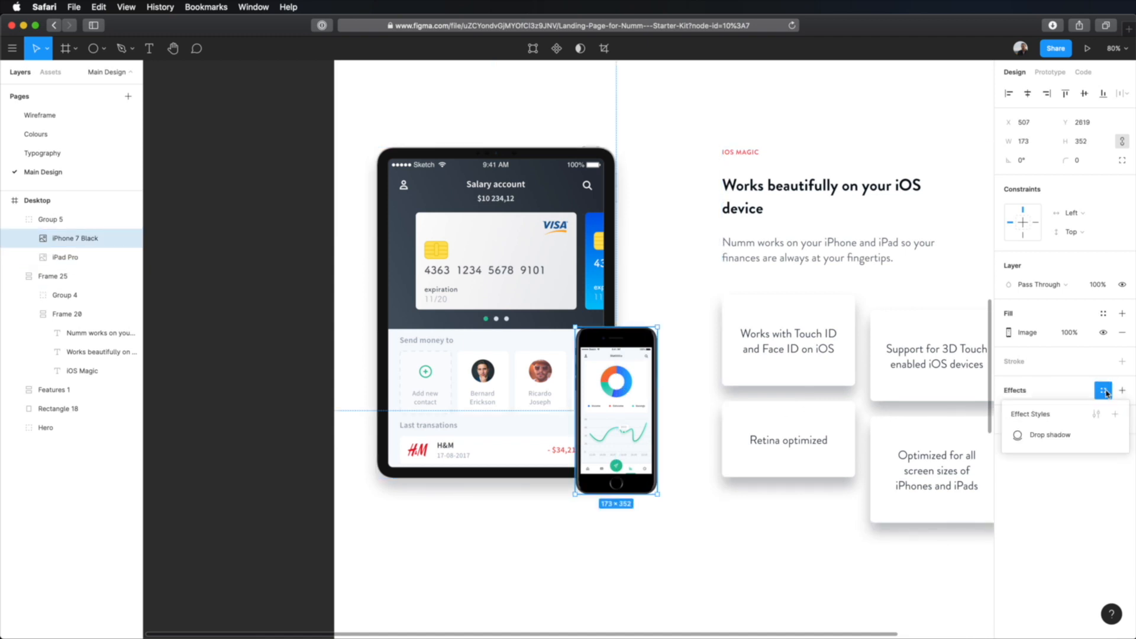
left_click(1059, 438)
left_click(763, 590)
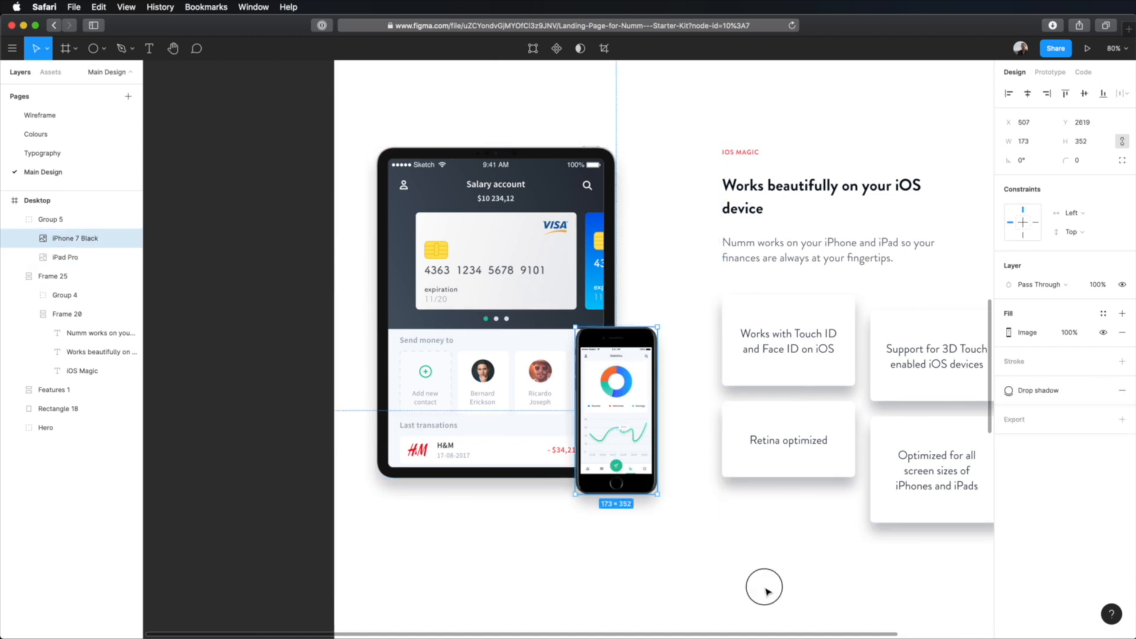
Review the page layout from the iOS section up to the hero.
scroll(767, 592, "down", 4)
left_click_drag(808, 578, 659, 517)
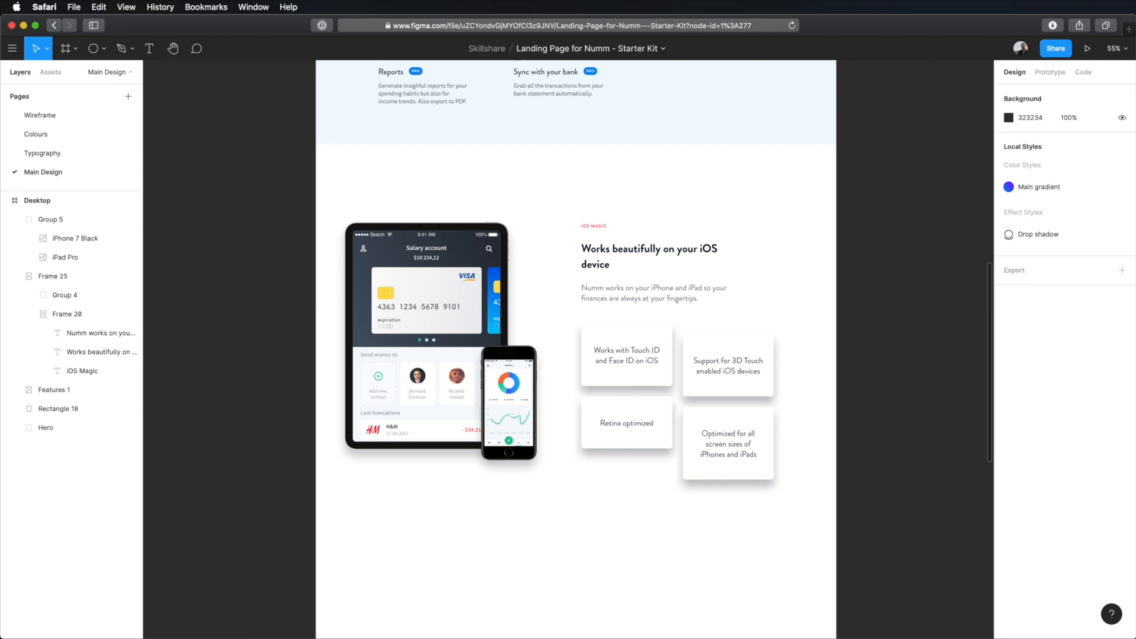
scroll(699, 536, "down", 2)
scroll(699, 536, "right", 2)
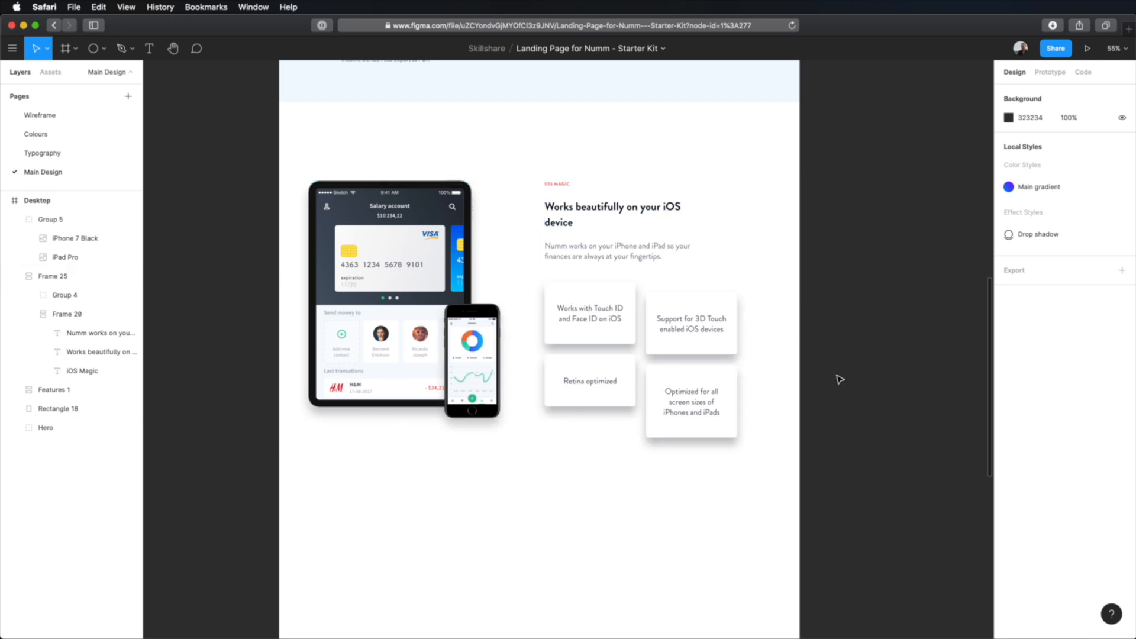
scroll(844, 374, "up", 10)
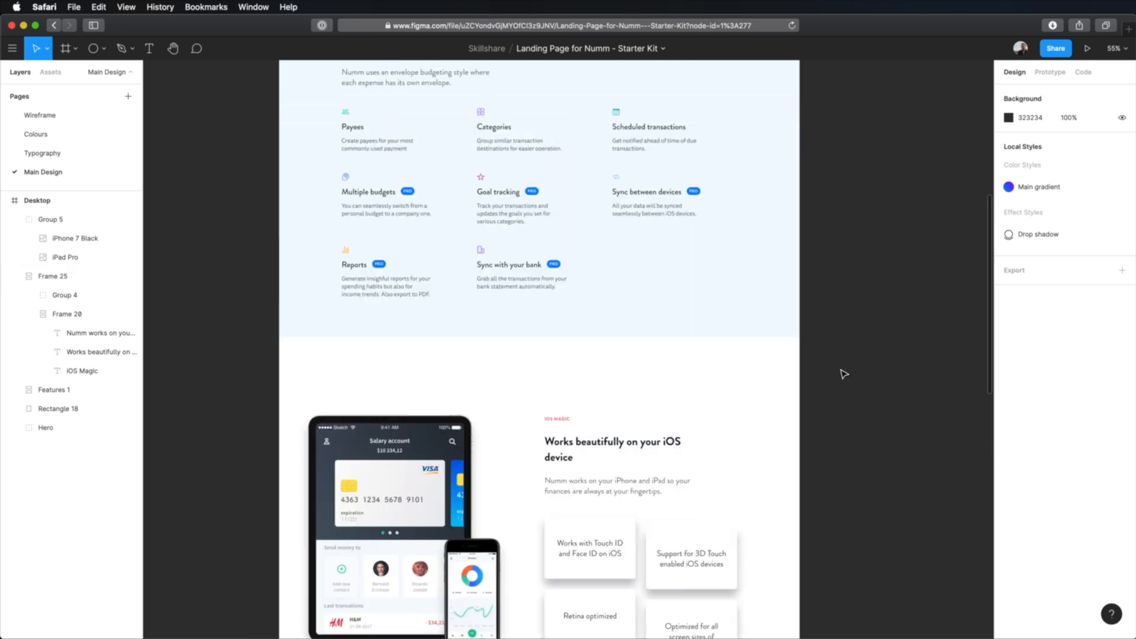
scroll(841, 374, "up", 1)
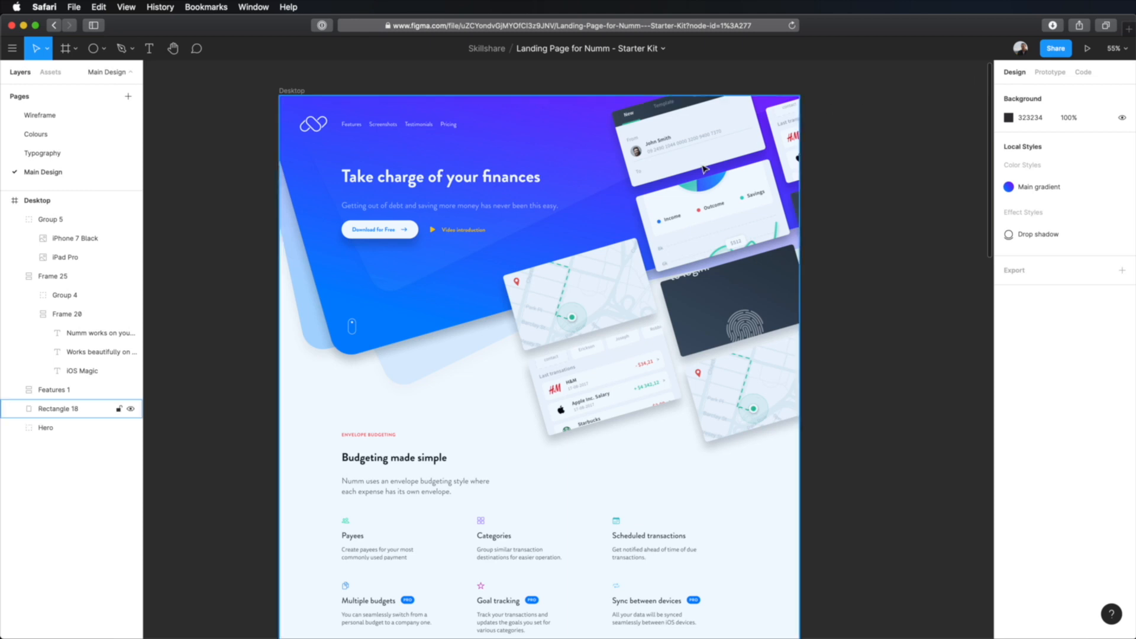
Switch to Preview and copy the Stripe link from the "Websites we love" list at the end of the project brief.
scroll(917, 350, "down", 2)
scroll(917, 351, "down", 10)
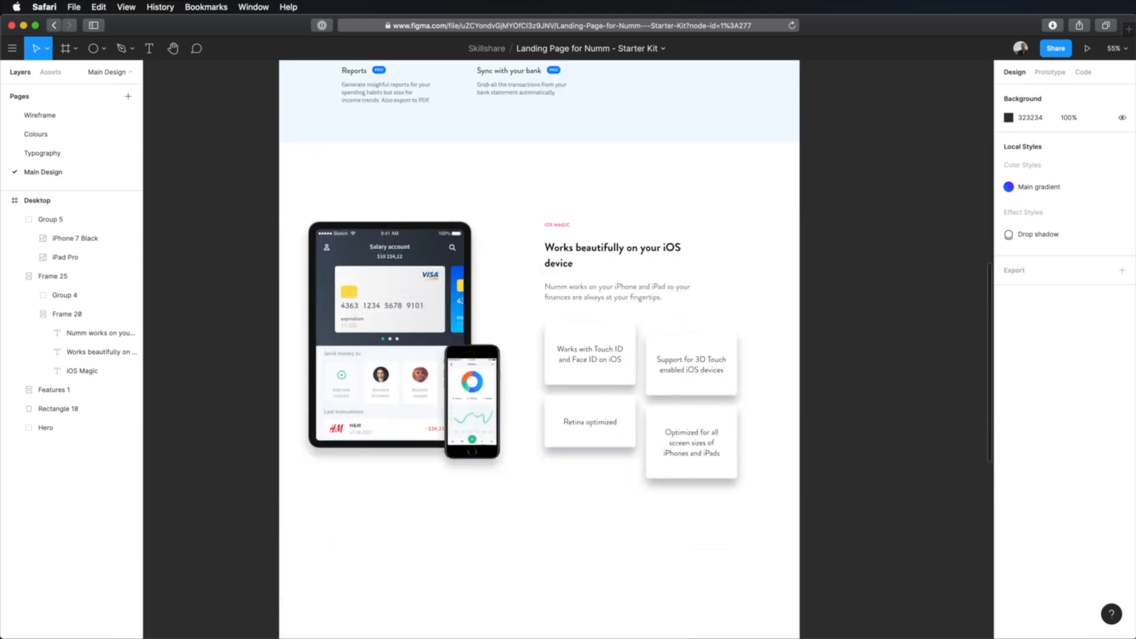
key("super+Tab")
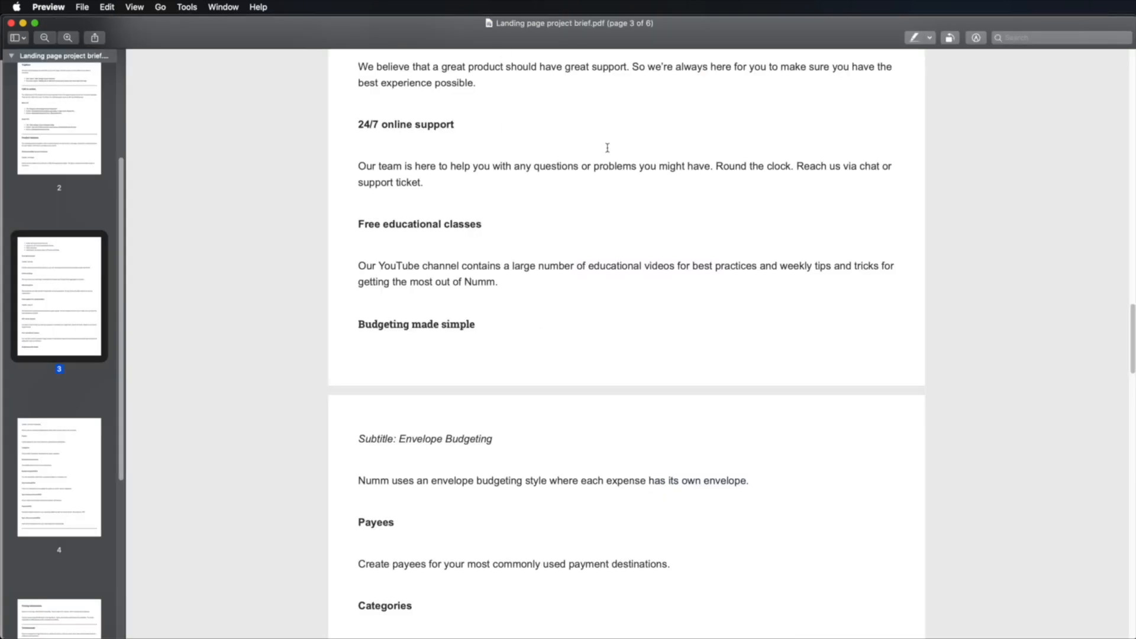
scroll(604, 249, "down", 20)
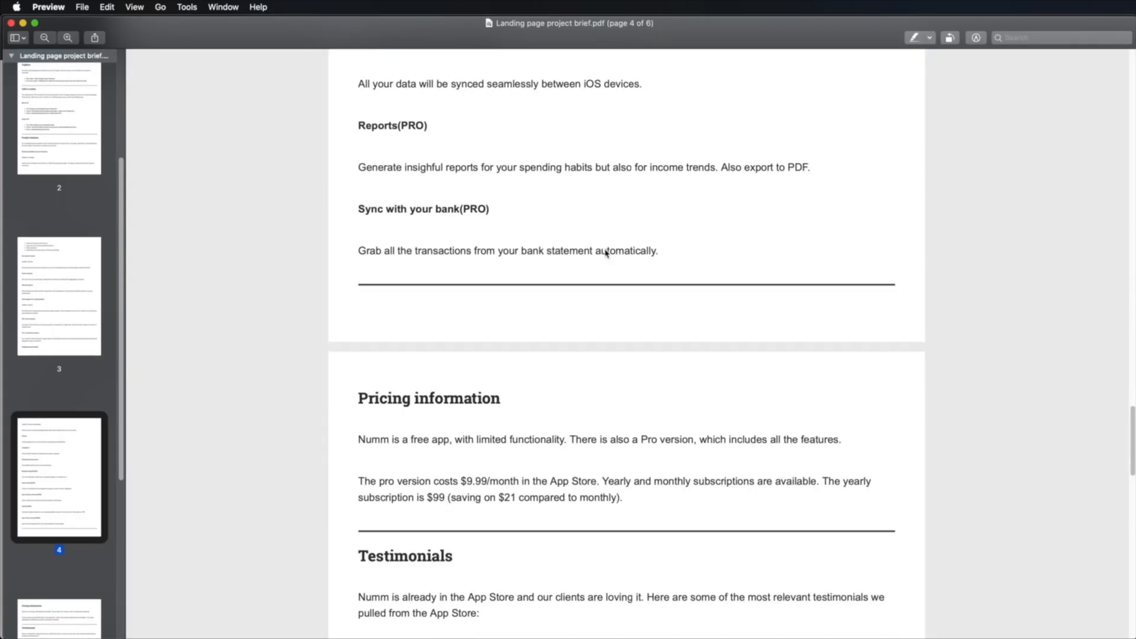
scroll(606, 253, "down", 12)
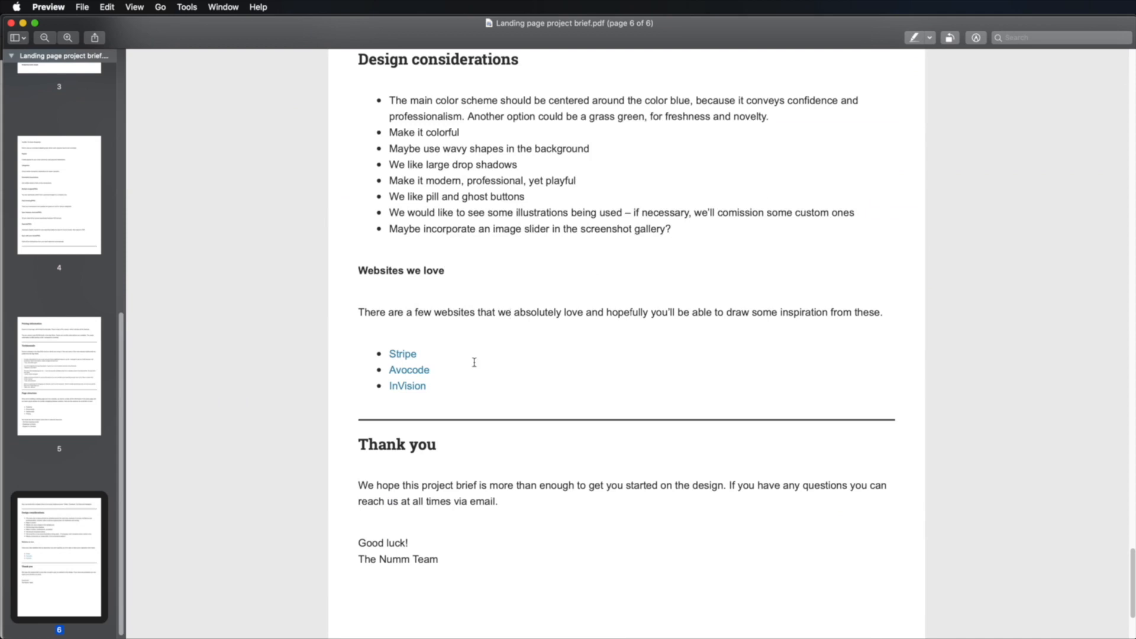
left_click_drag(370, 313, 758, 314)
left_click(765, 346)
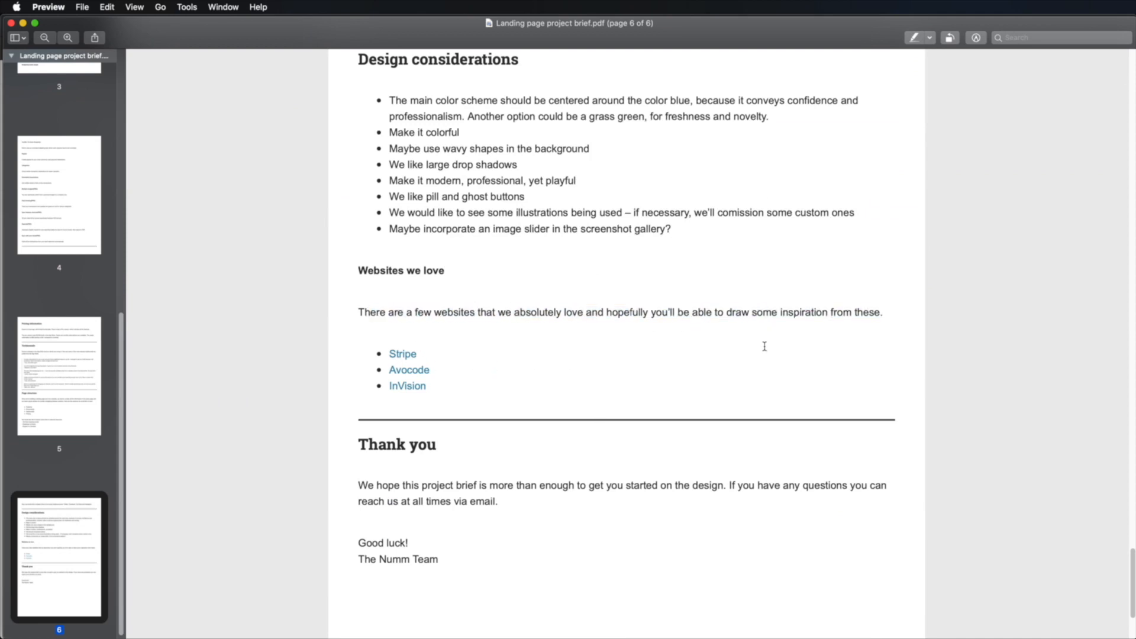
right_click(408, 354)
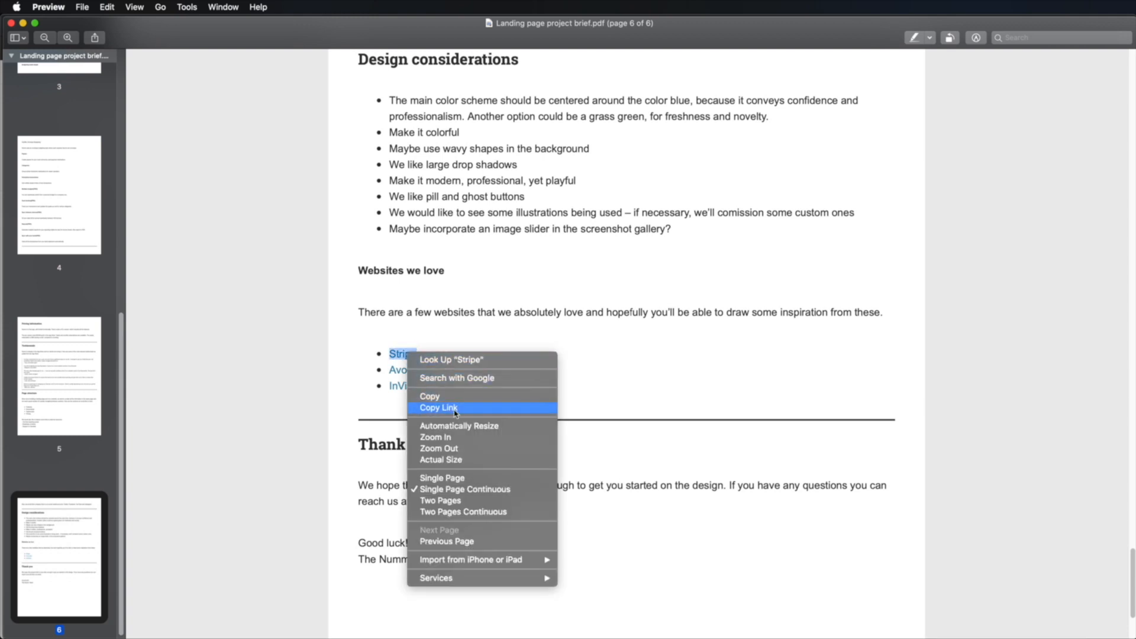
left_click(455, 409)
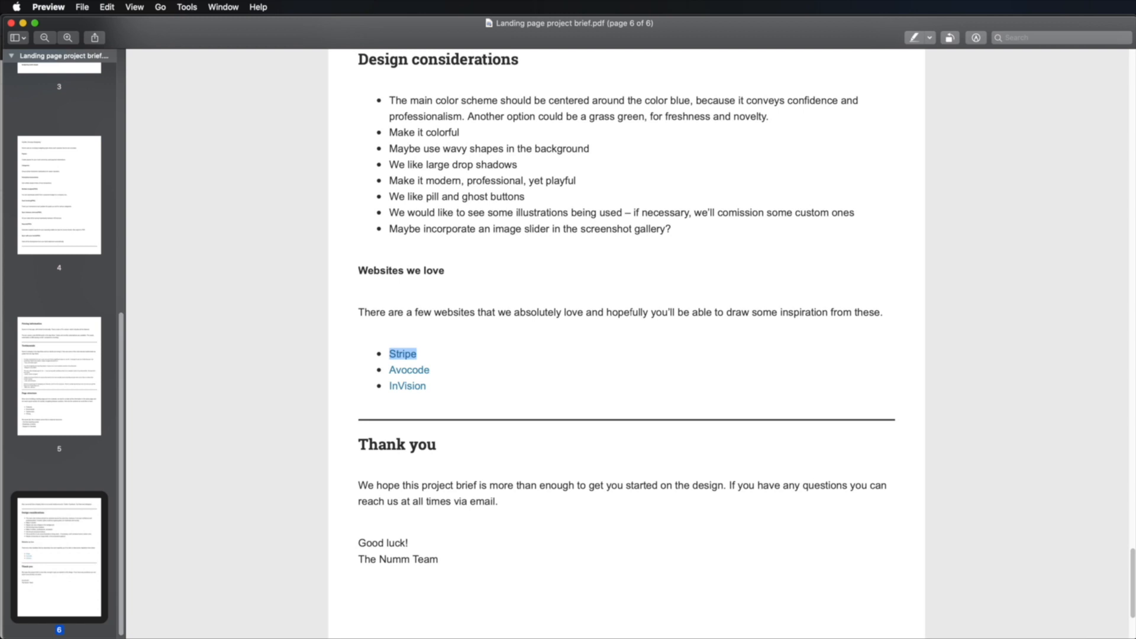
Switch to Safari, examine the slanted background bands on the Stripe home page, and return to the Figma file.
key("super+Tab")
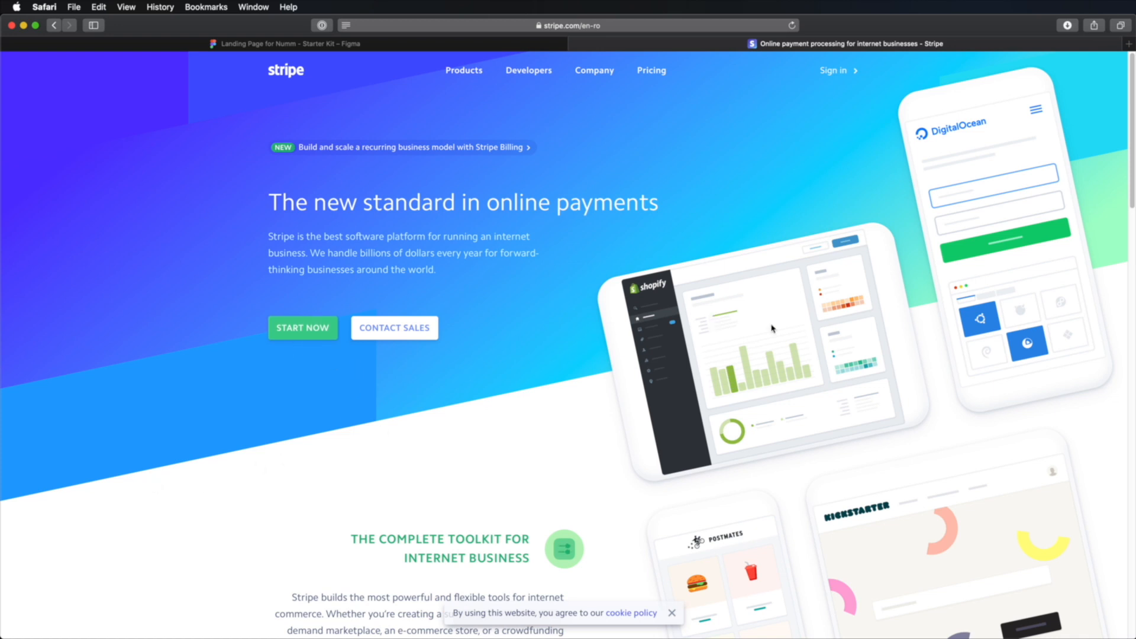
scroll(772, 328, "down", 5)
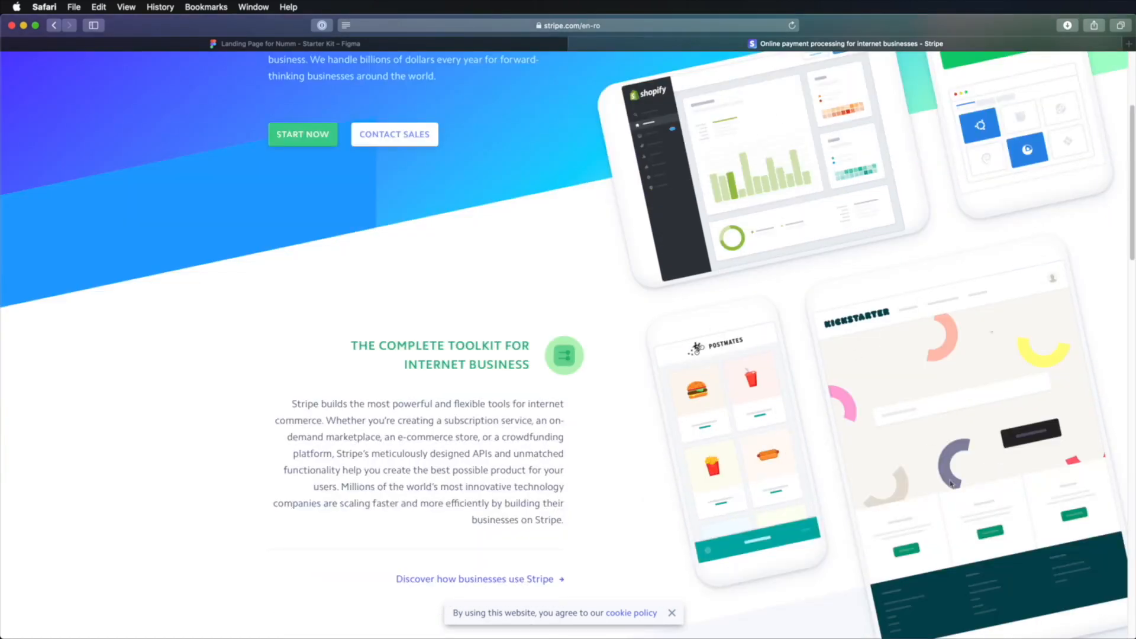
scroll(951, 483, "up", 5)
scroll(878, 371, "down", 6)
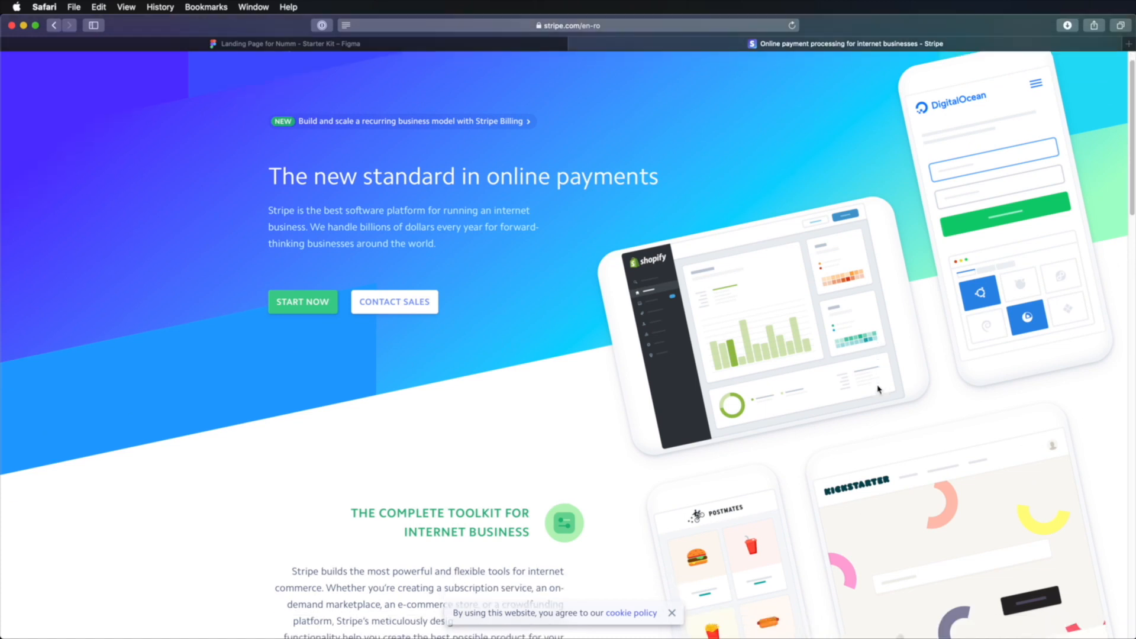
scroll(764, 350, "down", 15)
scroll(760, 350, "up", 20)
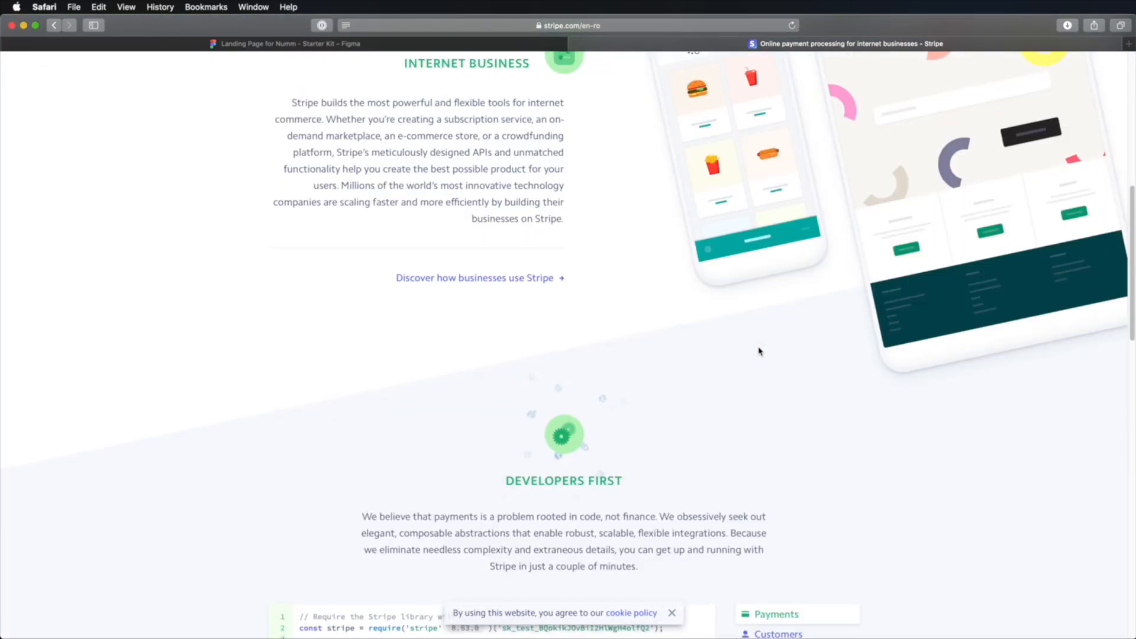
scroll(757, 348, "up", 1)
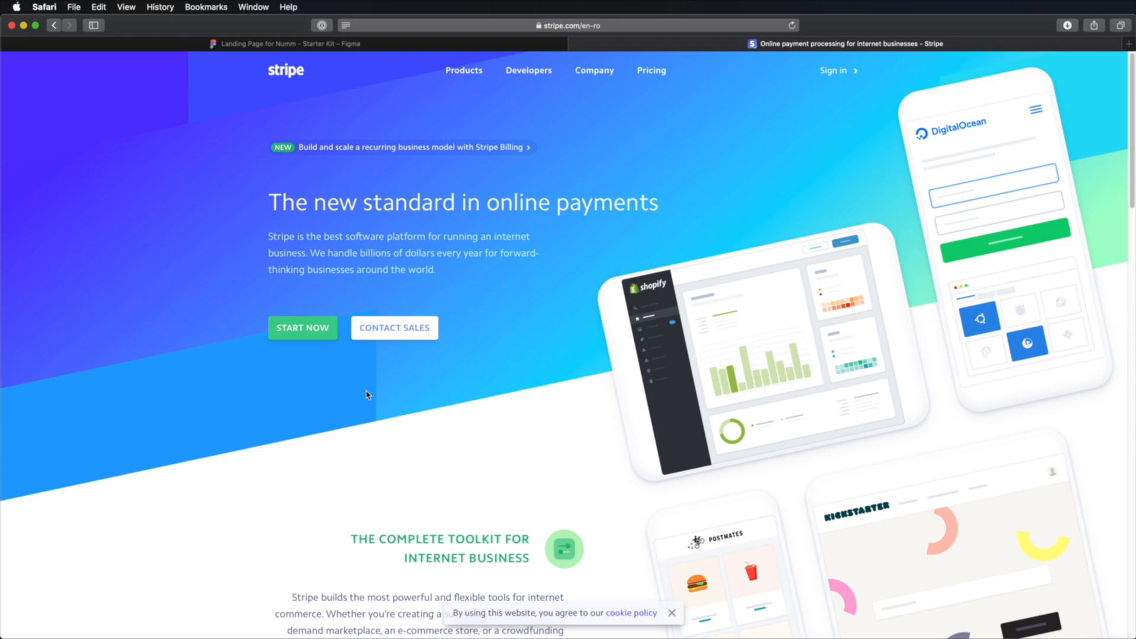
left_click(306, 44)
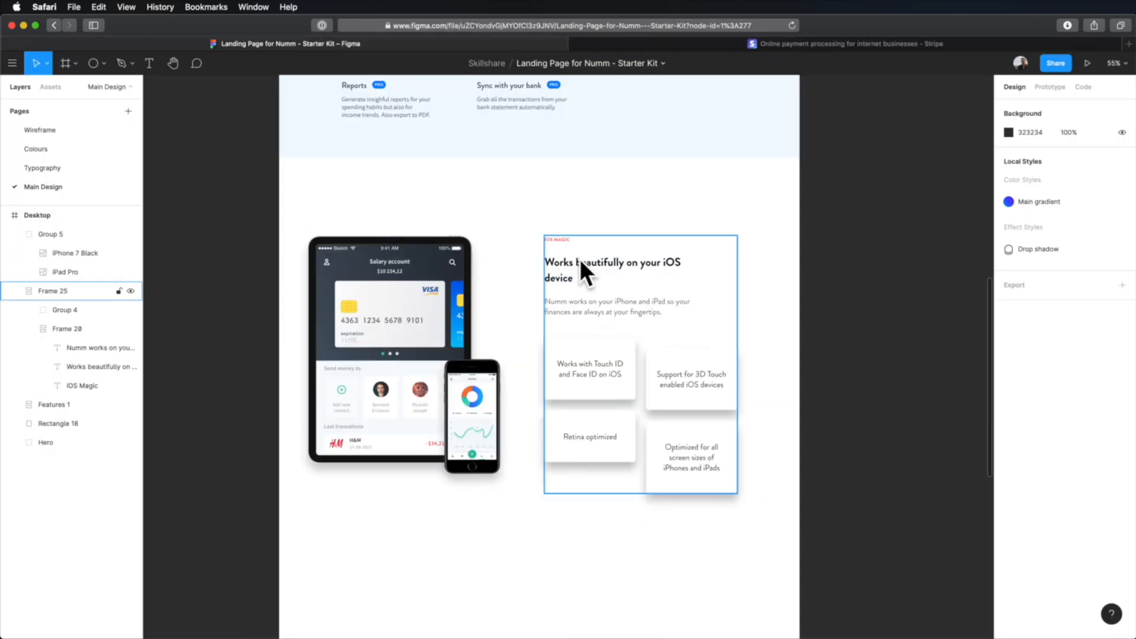
middle_click(780, 45)
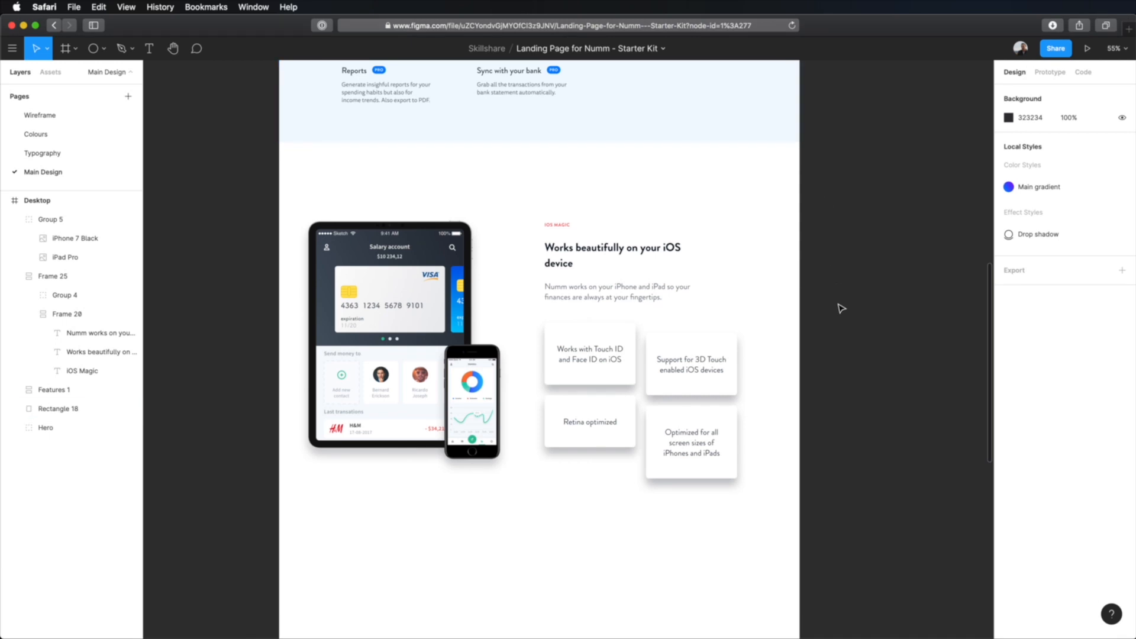
Draw a wide rectangle about 2201 × 266 across the iOS section and rotate it by 16°.
key("r")
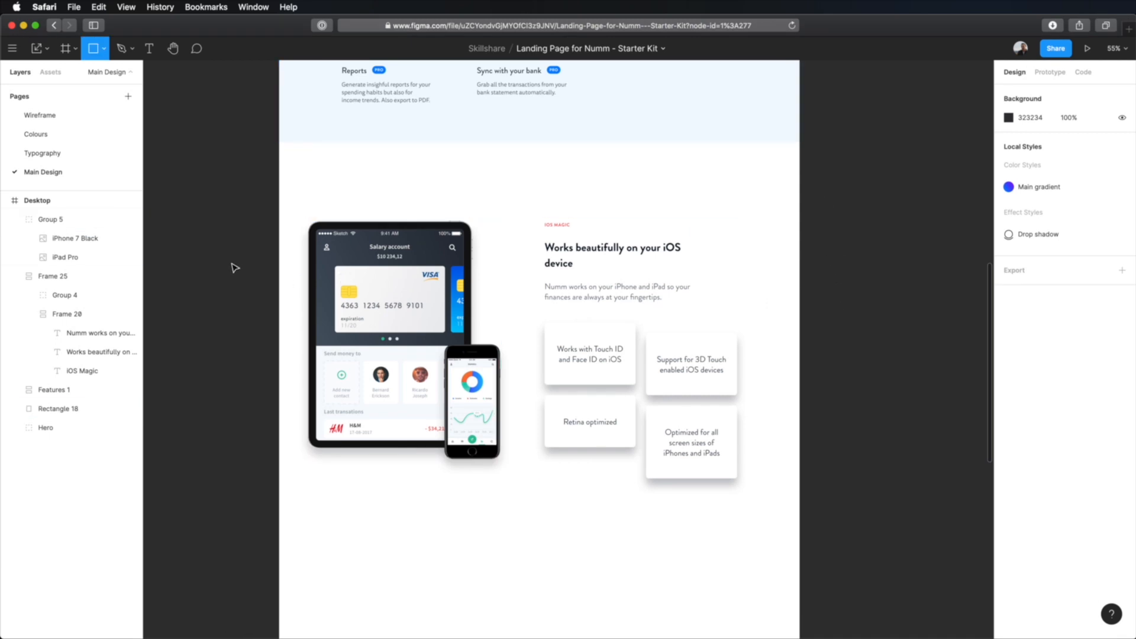
mouse_move(224, 243)
left_mouse_down()
mouse_move(457, 360)
mouse_move(888, 406)
mouse_move(907, 344)
mouse_move(926, 350)
mouse_move(923, 325)
mouse_move(933, 330)
mouse_move(902, 349)
left_mouse_up()
left_click(1033, 165)
type("16")
key("Return")
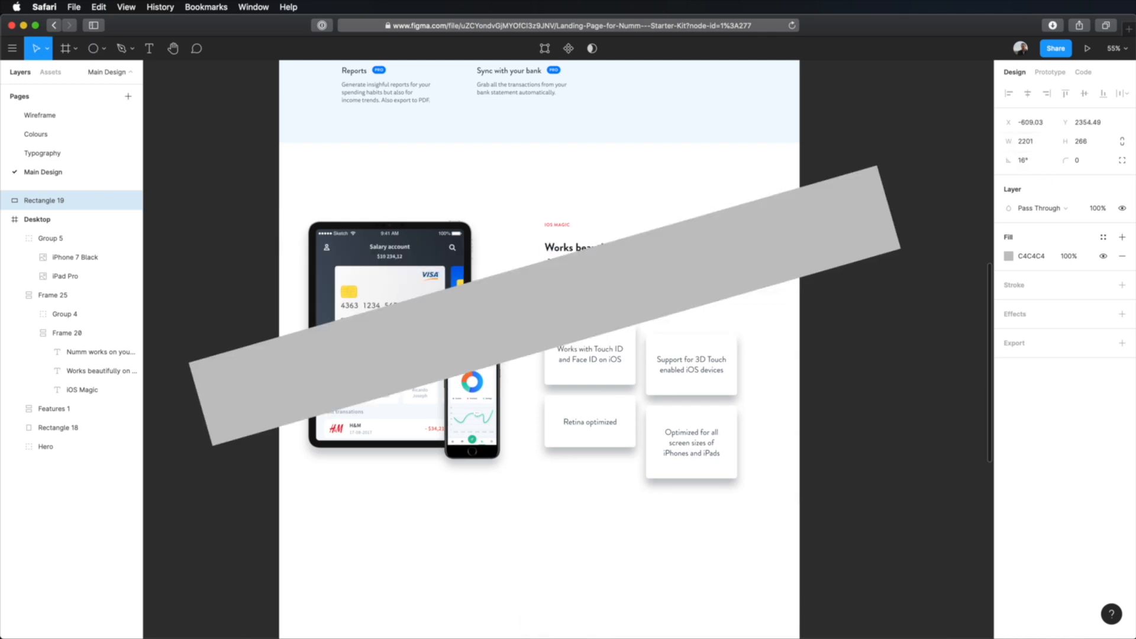
Move the slanted rectangle lower and place it inside the Desktop frame, layered directly beneath Frame 25, behind the devices and cards.
left_click_drag(818, 255, 846, 347)
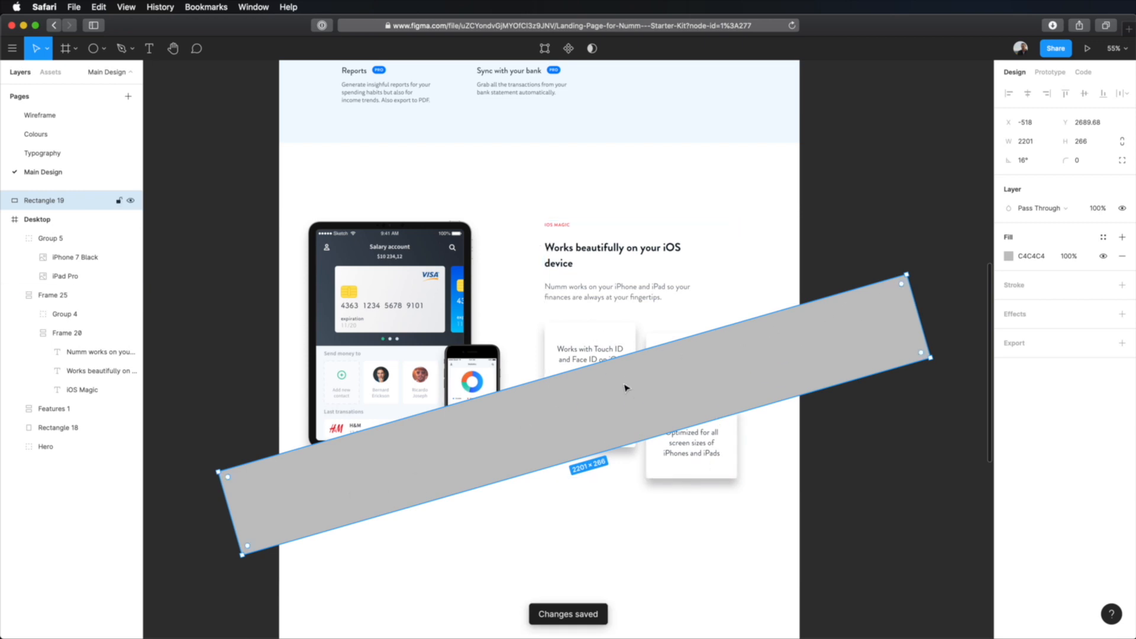
scroll(626, 387, "up", 3)
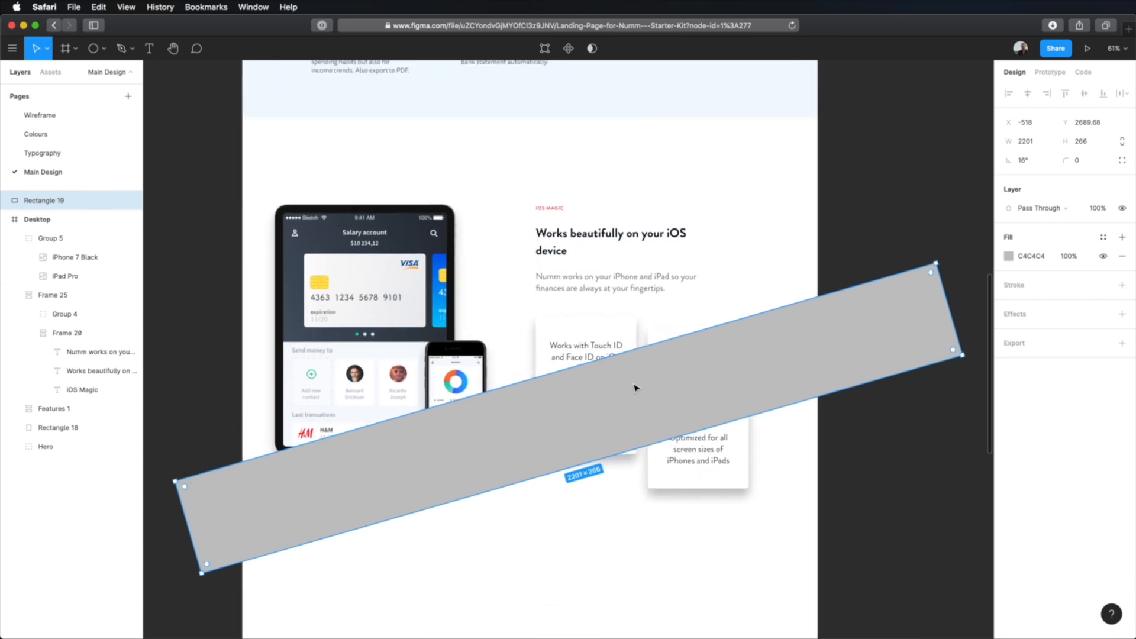
left_click(39, 202)
left_click_drag(39, 201, 48, 274)
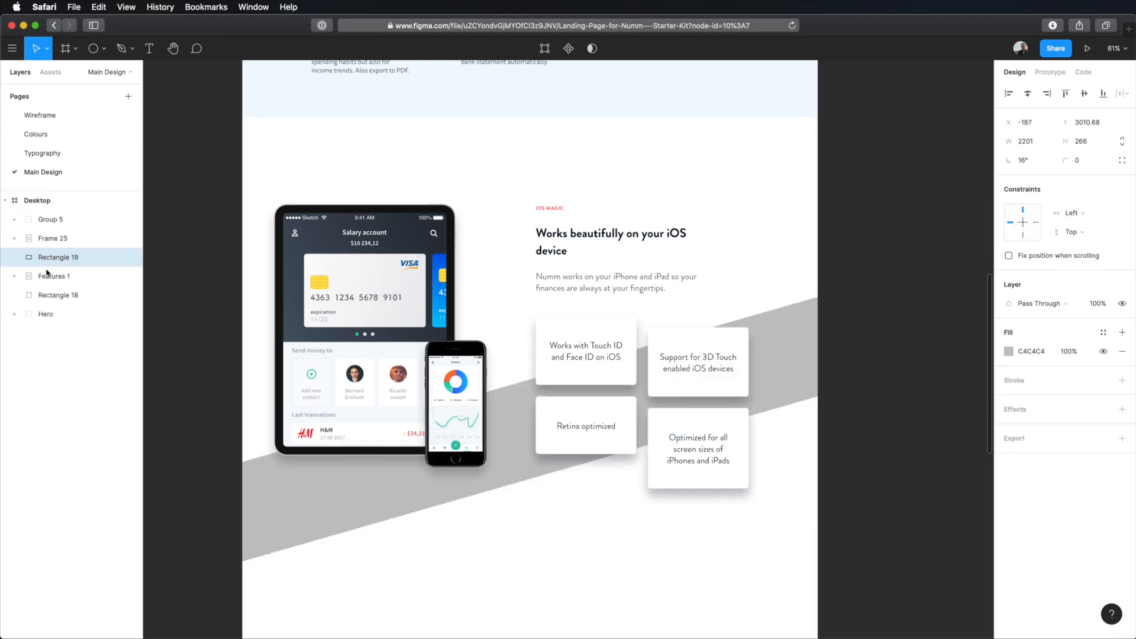
left_click(888, 447)
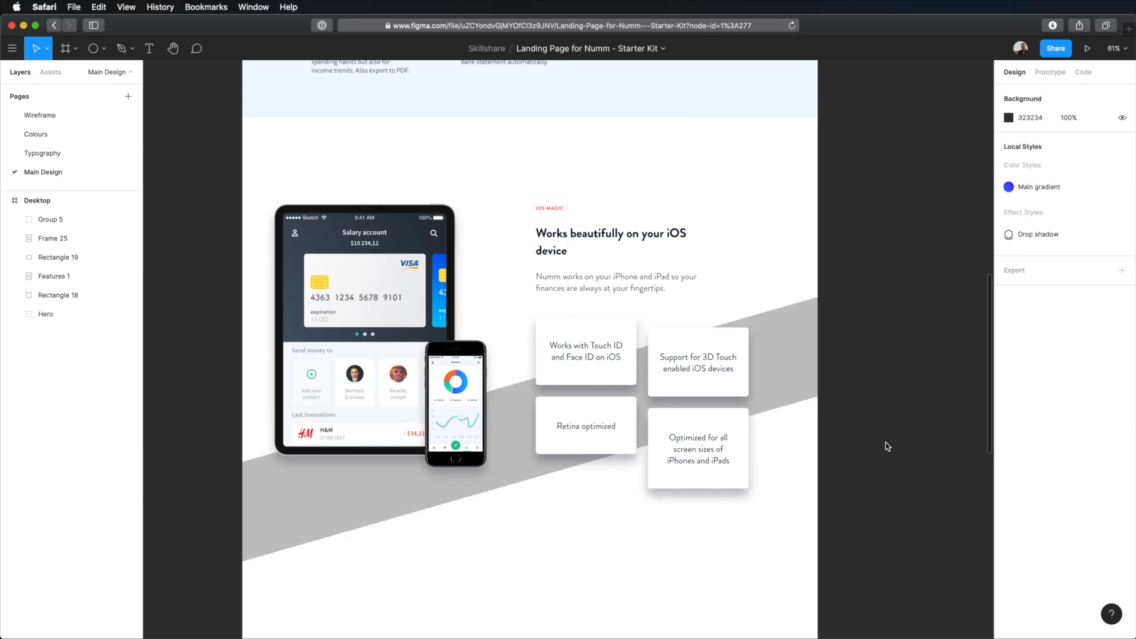
left_click(825, 380)
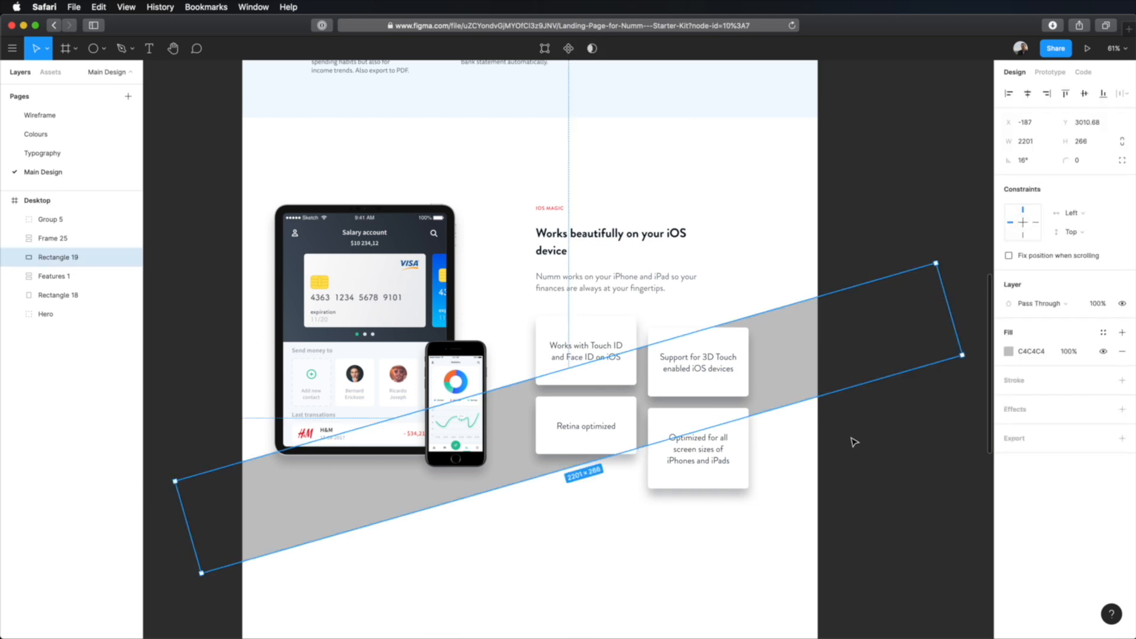
left_click(808, 431)
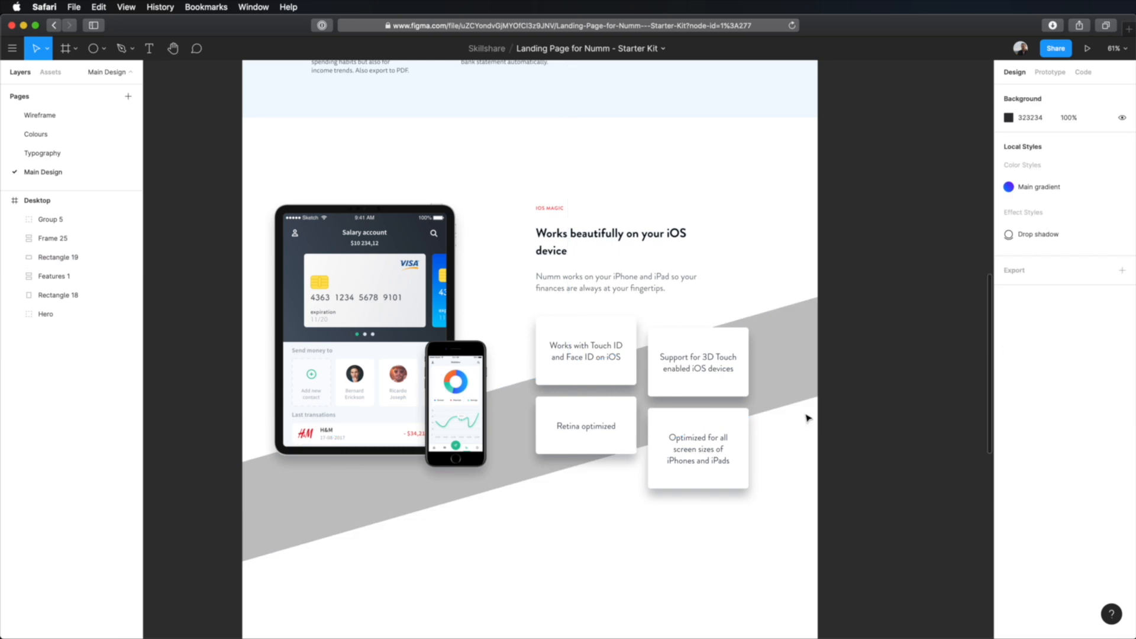
Fill the slanted rectangle with a linear gradient running from the document's teal to its light blue at full opacity.
scroll(808, 429, "up", 3)
left_click_drag(760, 425, 885, 426)
left_click(904, 360)
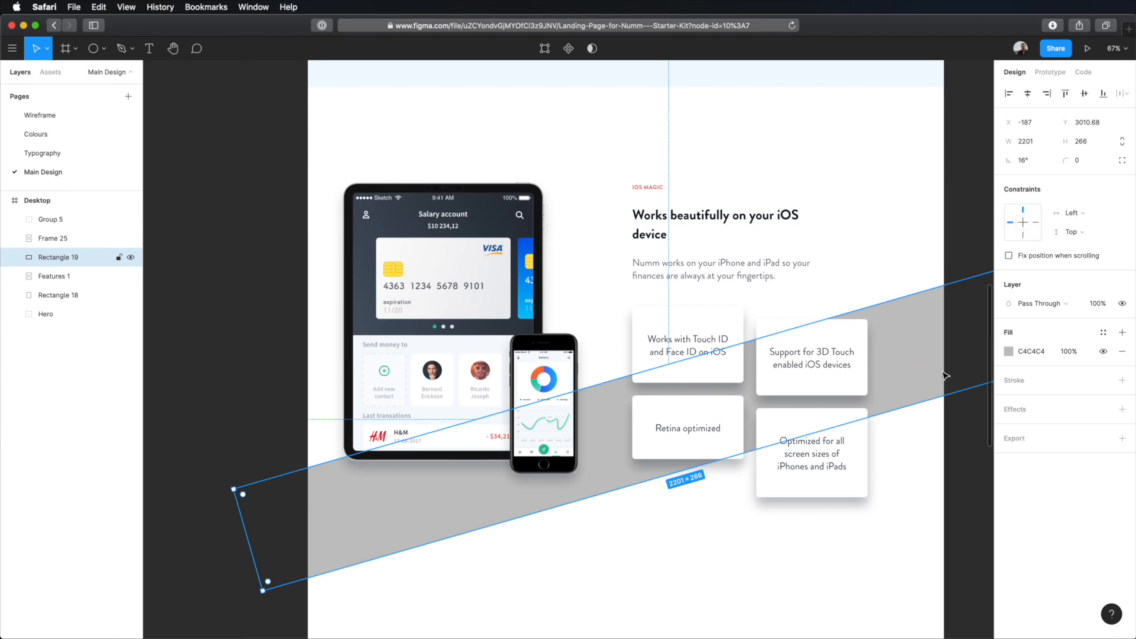
left_click(1010, 353)
left_click(1009, 352)
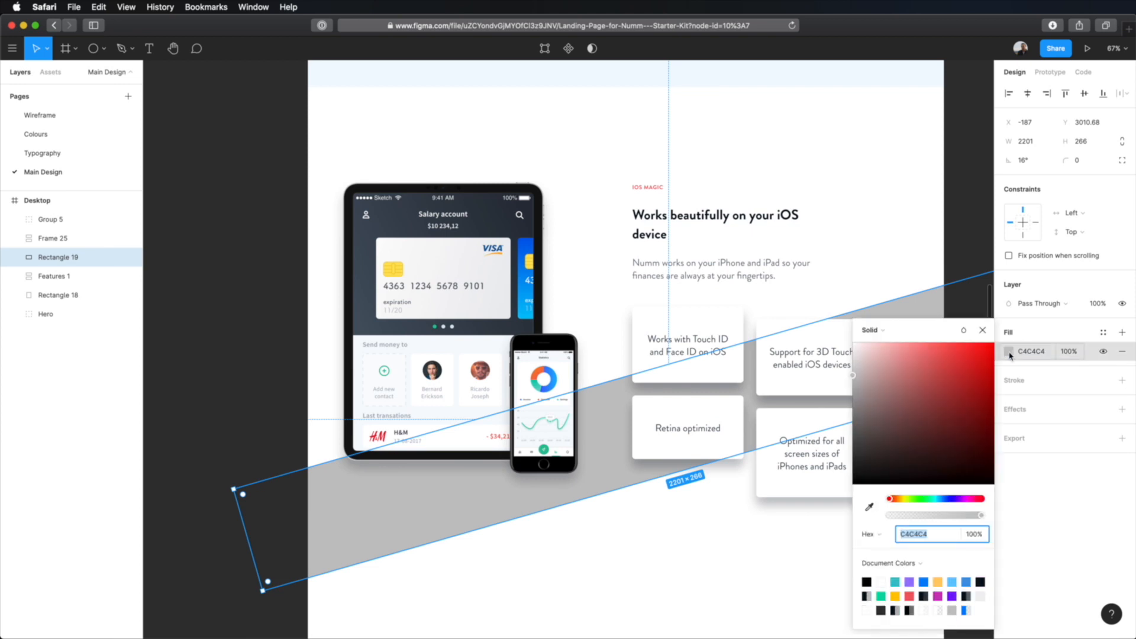
left_click(876, 330)
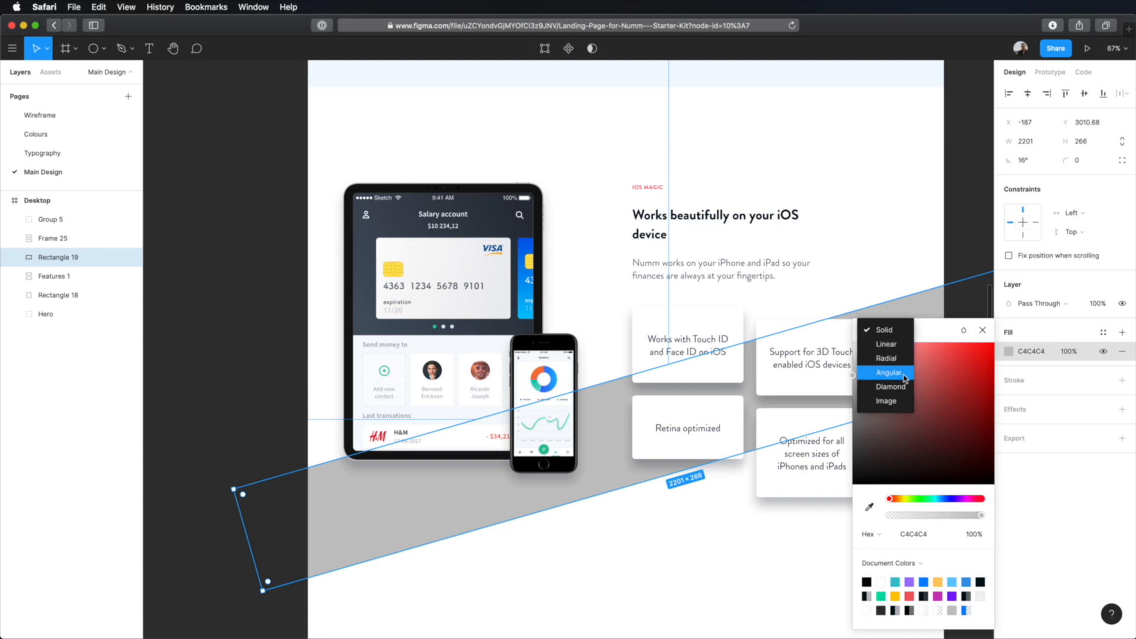
left_click(887, 344)
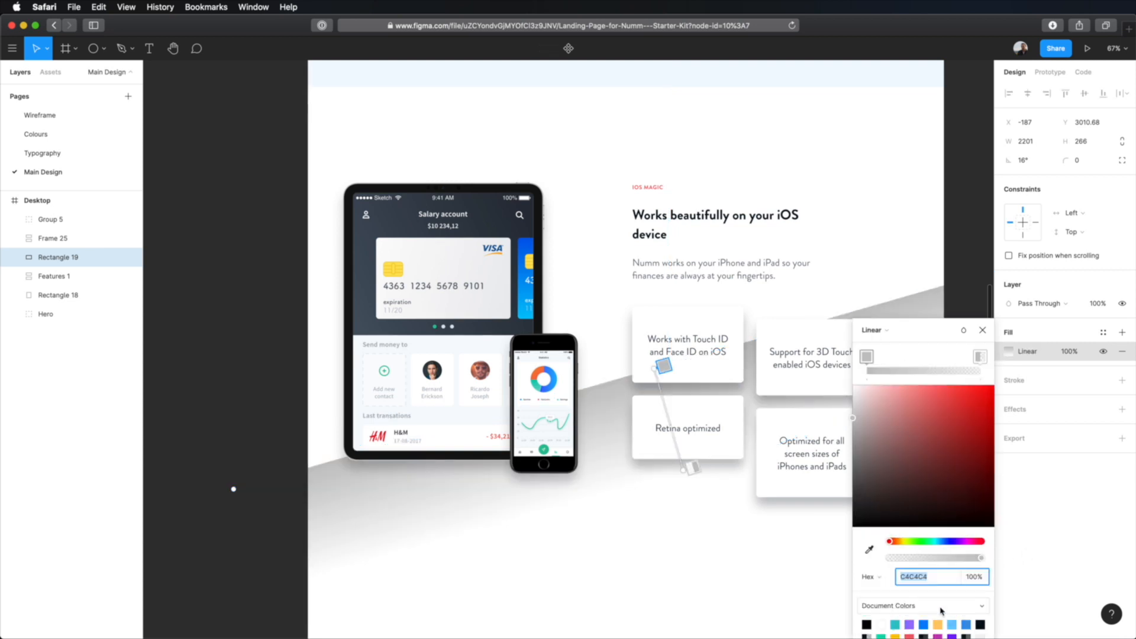
left_click(896, 627)
left_click(980, 356)
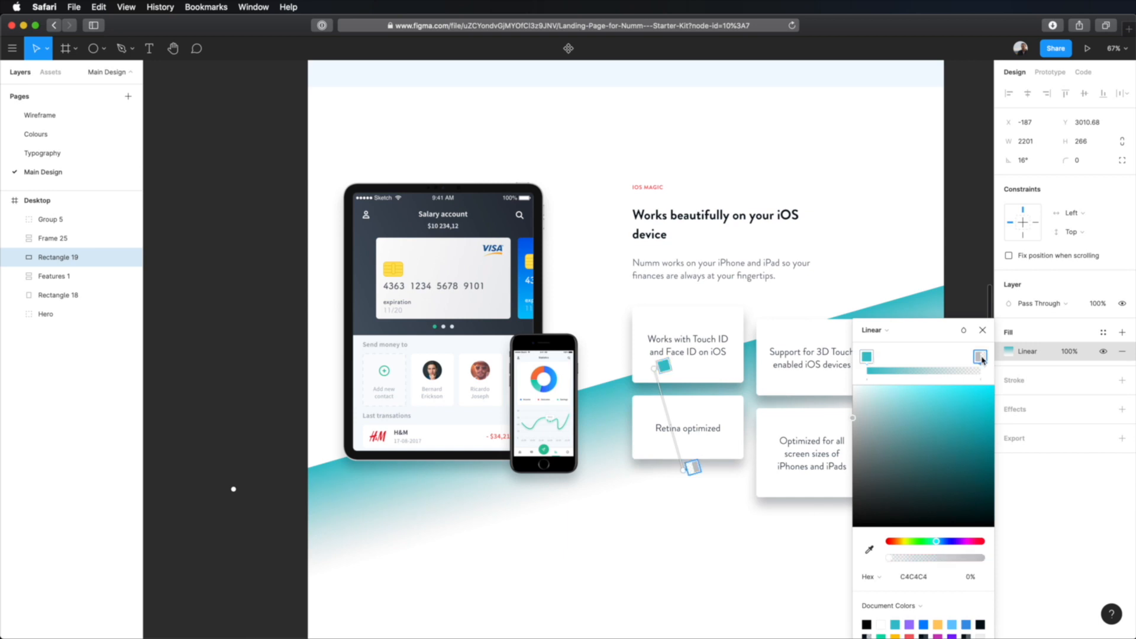
left_click(952, 626)
left_click(961, 449)
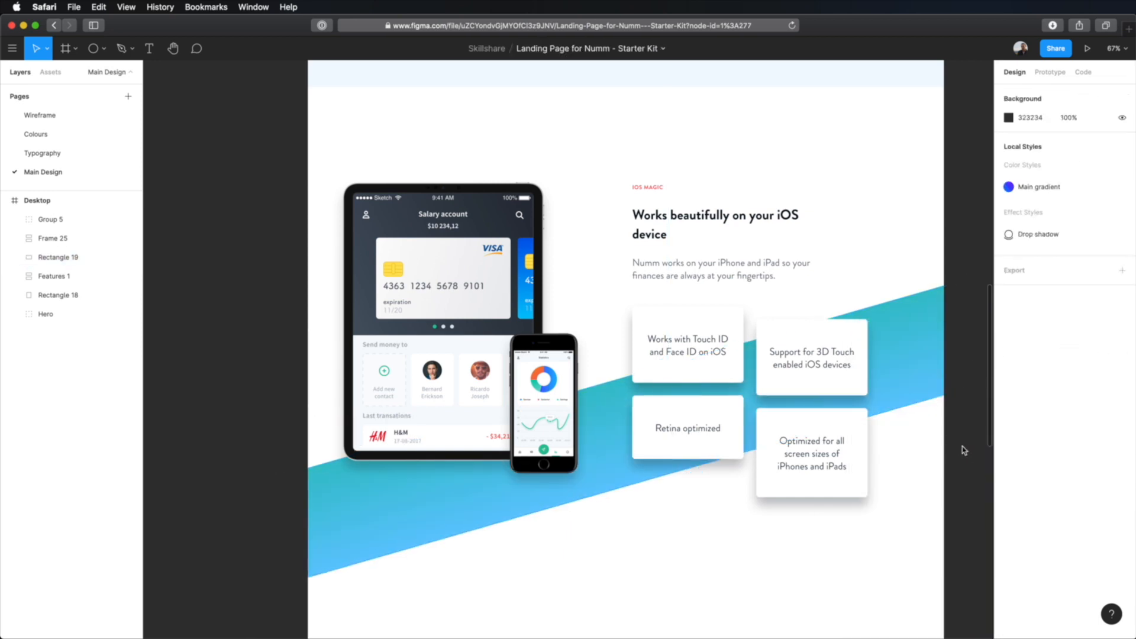
Open webgradients.com and browse its collection of ready-made background gradients and their colour pairs, including 017 Ripe Malinka.
scroll(970, 432, "down", 1)
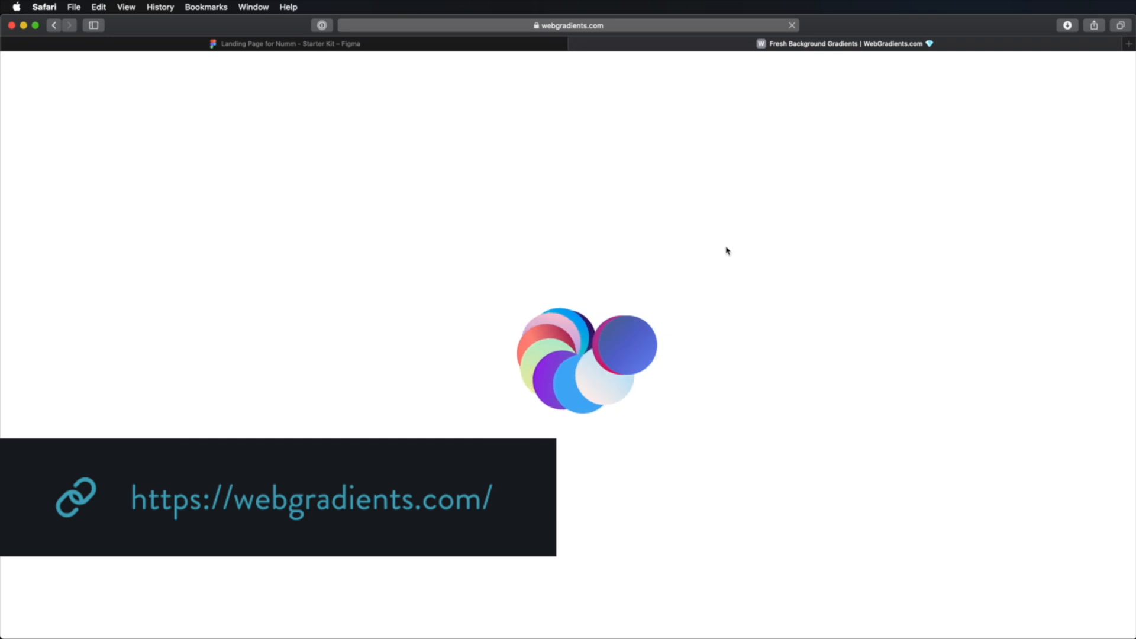
scroll(759, 254, "down", 3)
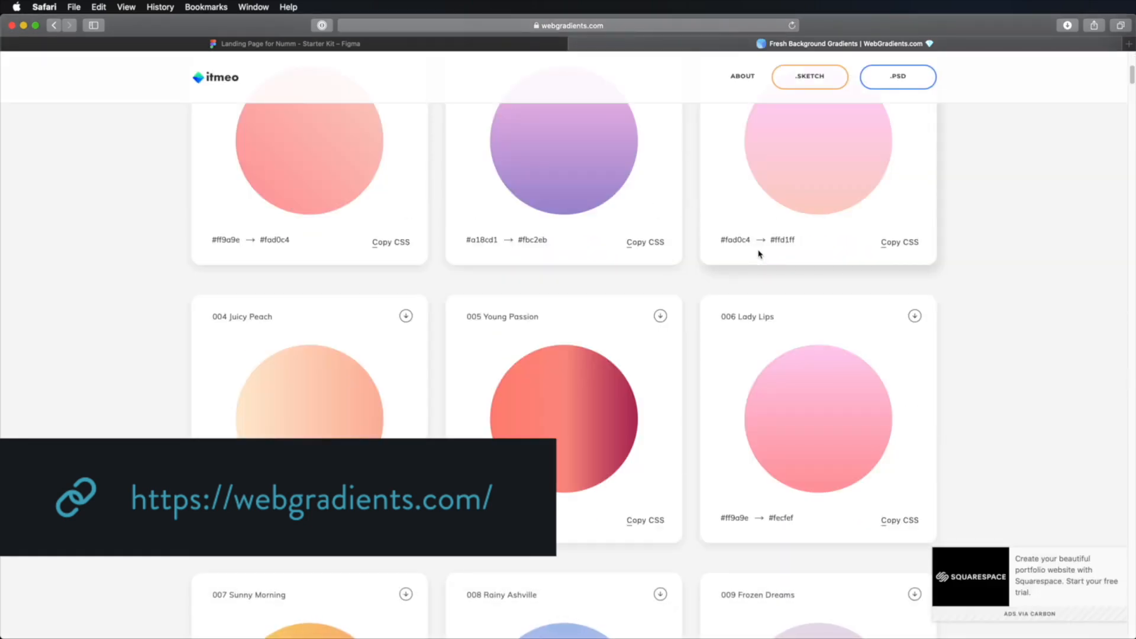
scroll(759, 254, "down", 4)
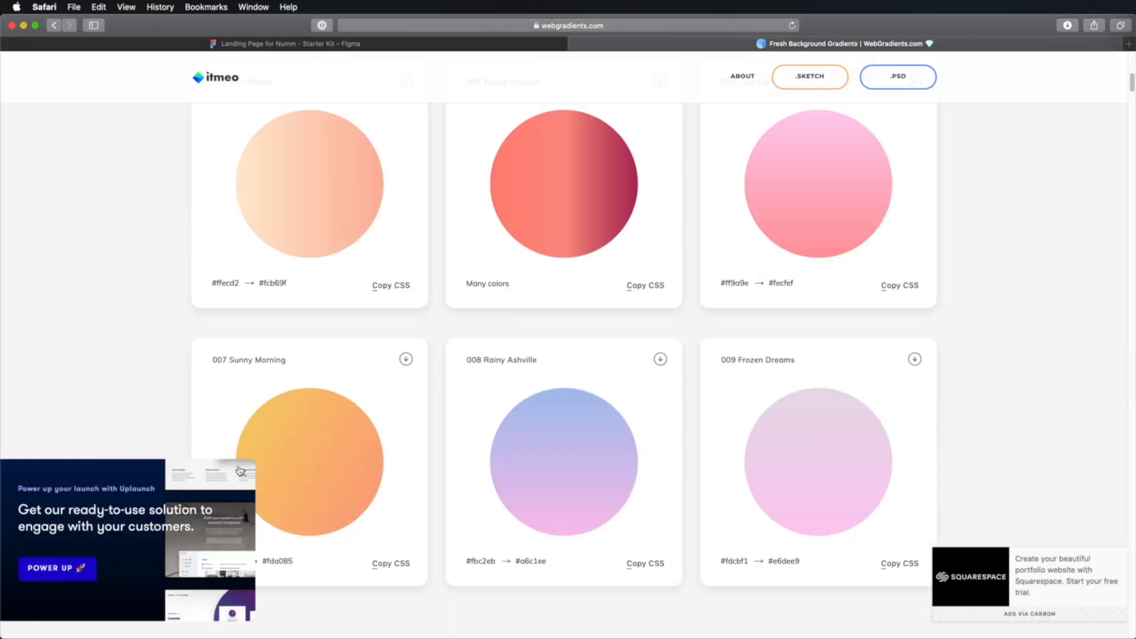
scroll(758, 391, "down", 9)
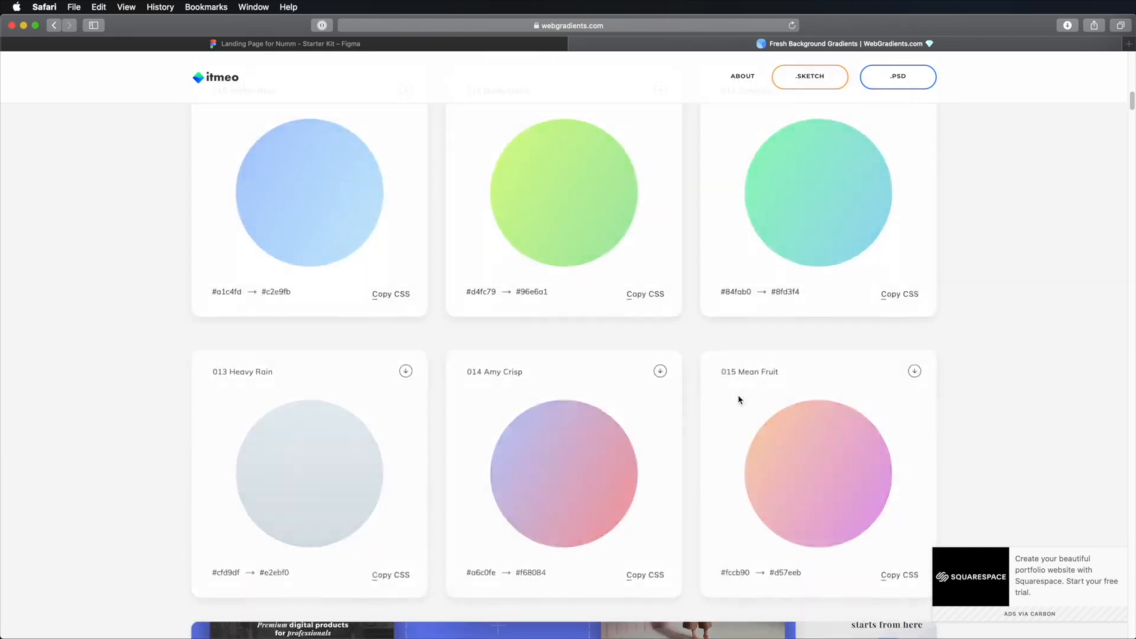
scroll(739, 400, "down", 8)
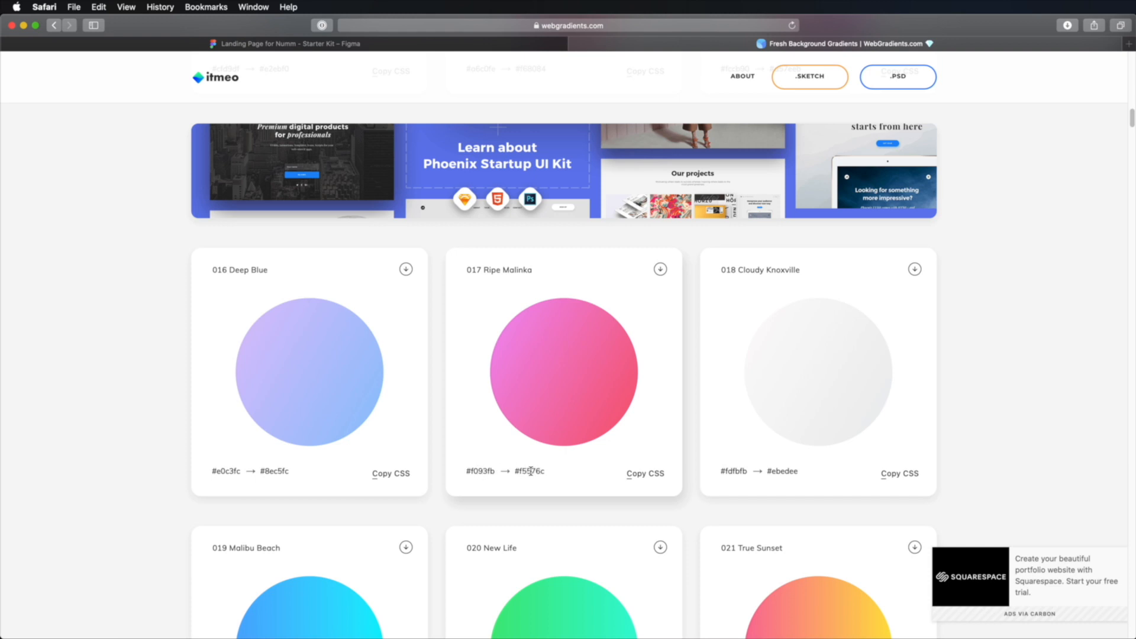
left_click(650, 478)
scroll(667, 373, "up", 8)
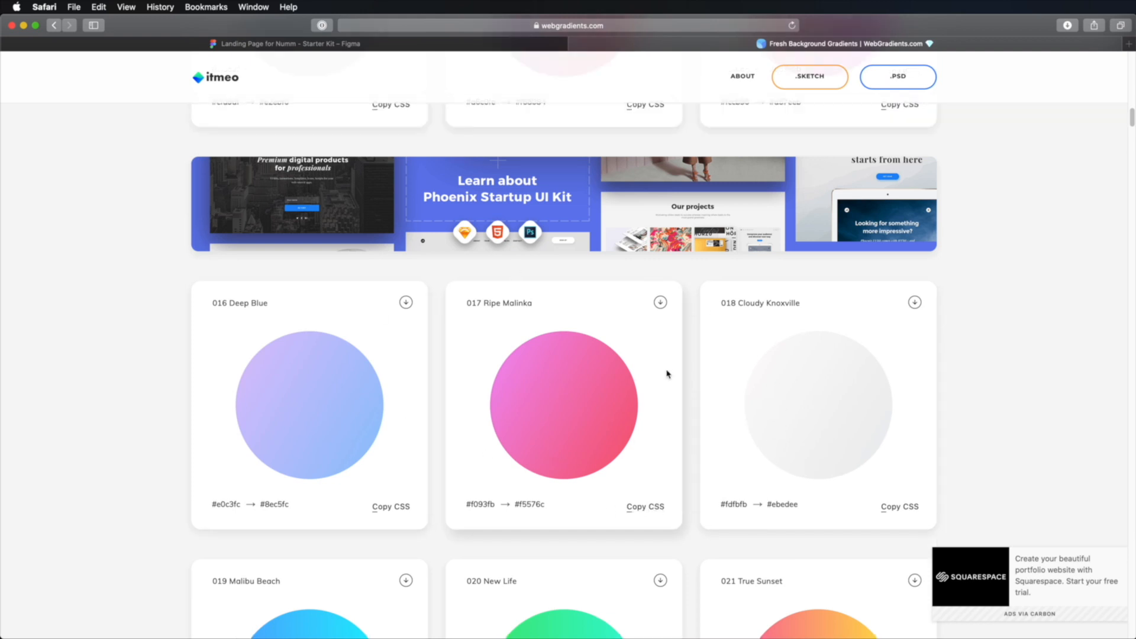
scroll(585, 227, "up", 10)
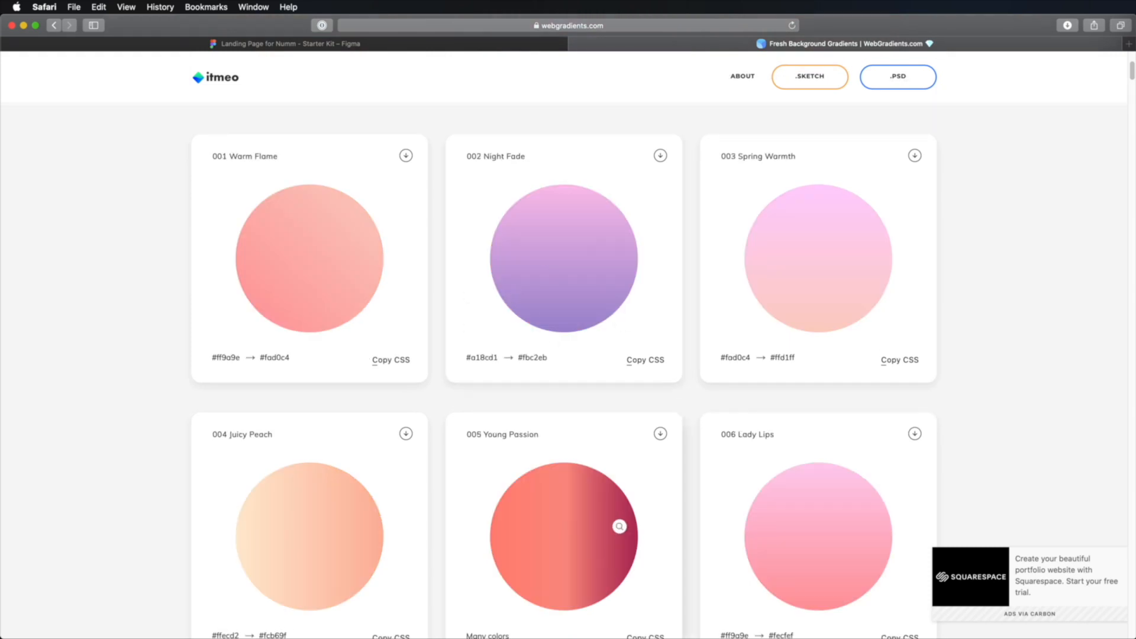
Return to the Figma landing page file and run the Webgradients plugin with the slanted rectangle selected.
left_click(387, 48)
left_click(357, 547)
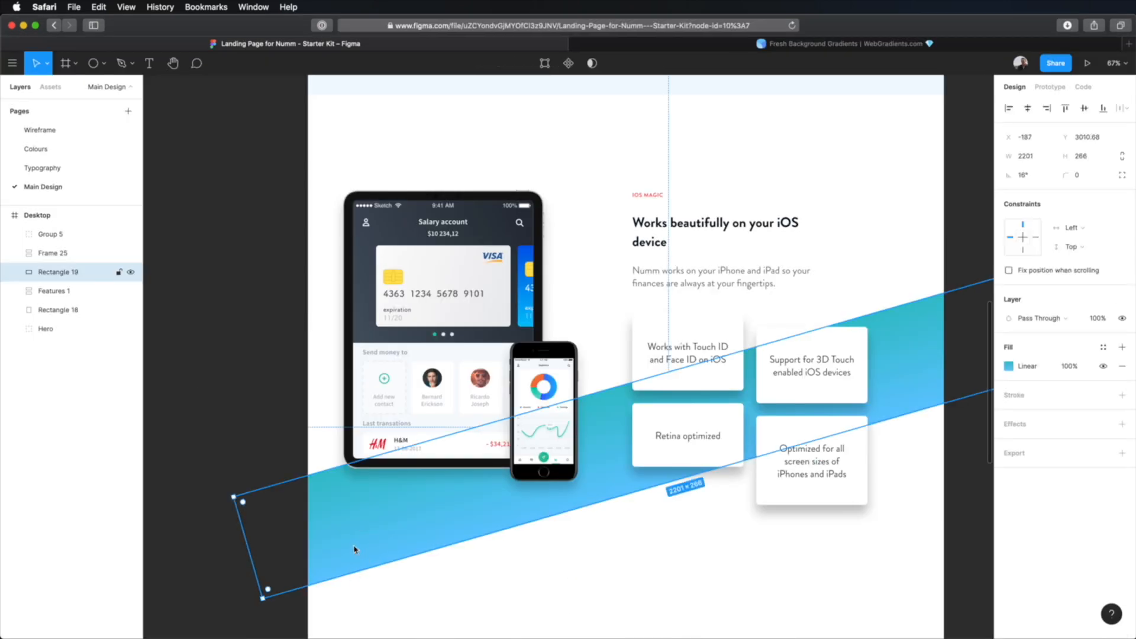
key("super+slash")
type("grad")
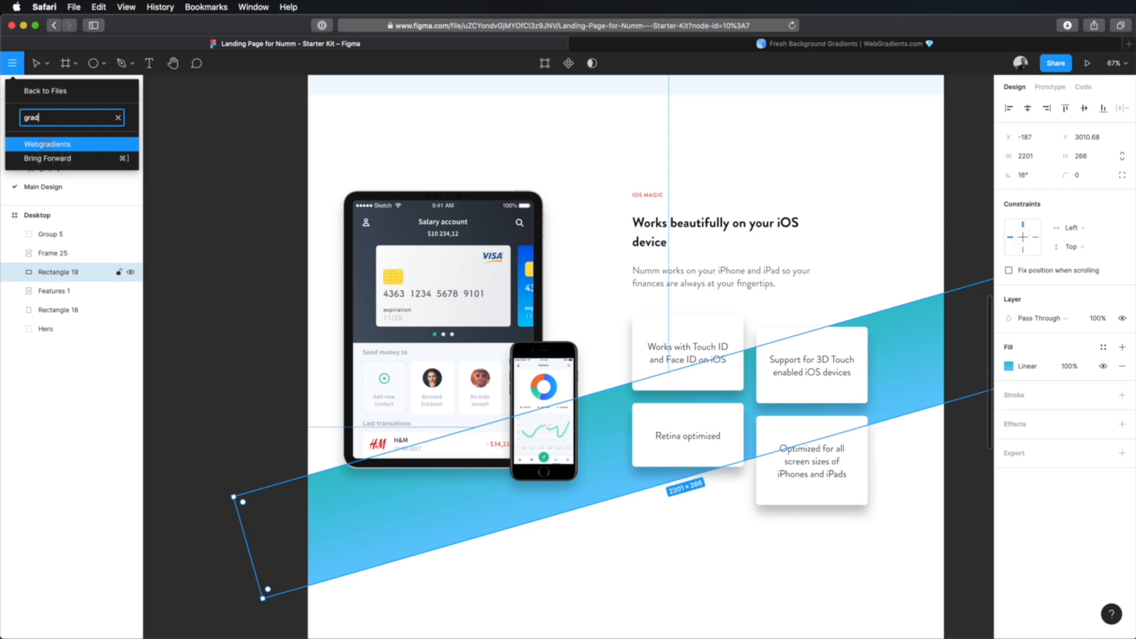
key("Return")
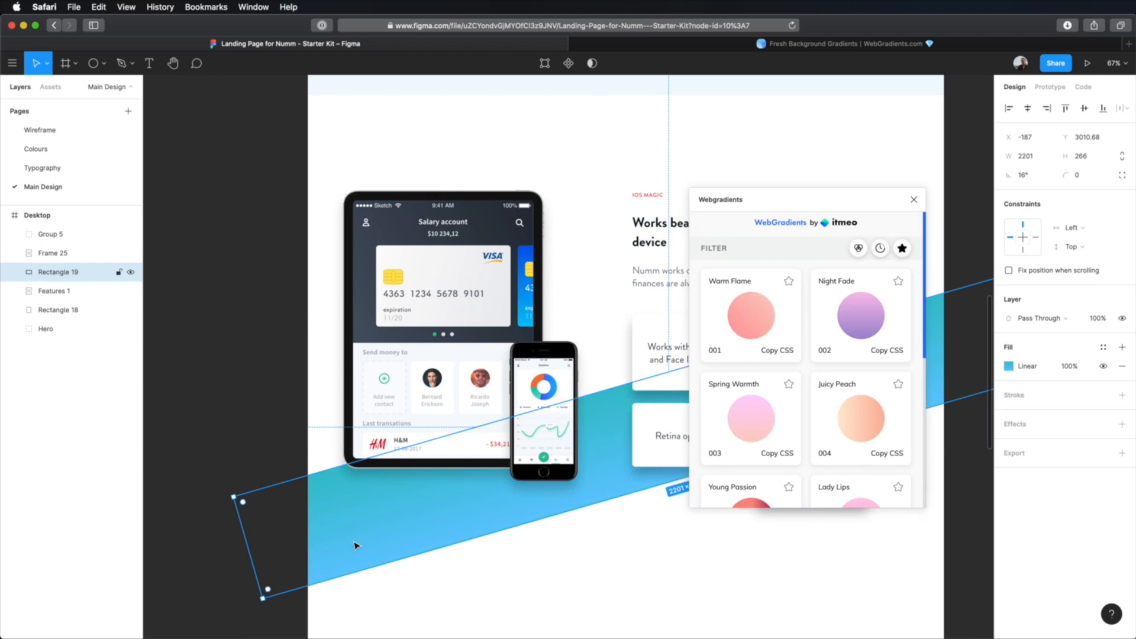
Try Webgradients presets on the slanted band, including Night Fade, Warm Flame, Spring Warmth, Juicy Peach and Young Passion.
left_click(857, 325)
left_click(773, 333)
left_click(749, 414)
left_click(864, 421)
left_click(861, 317)
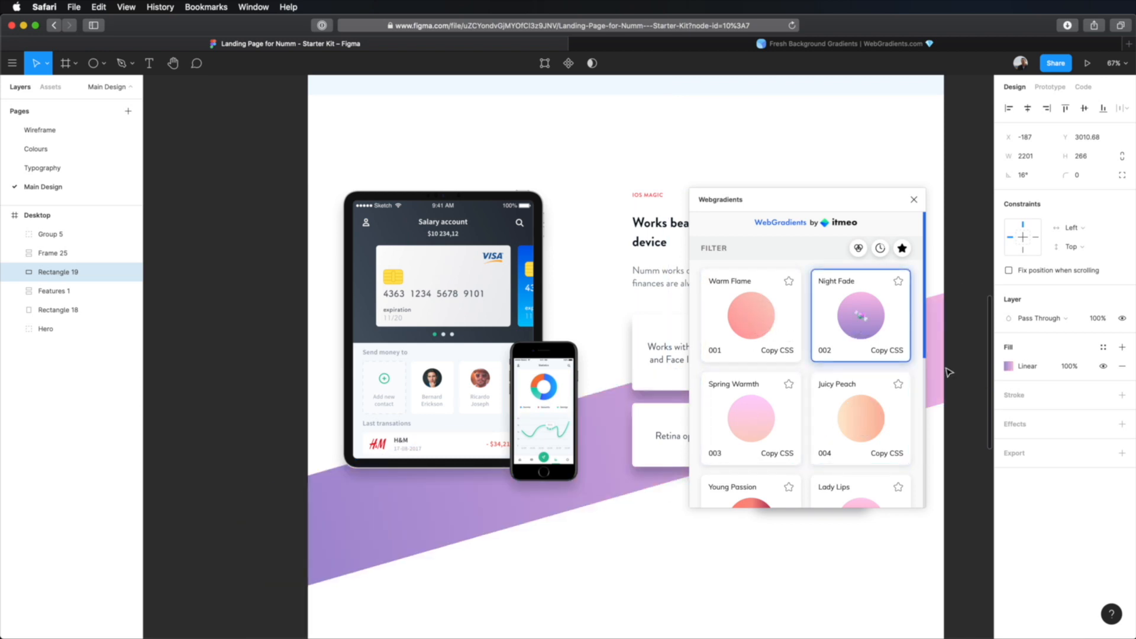
scroll(865, 397, "down", 3)
left_click(757, 367)
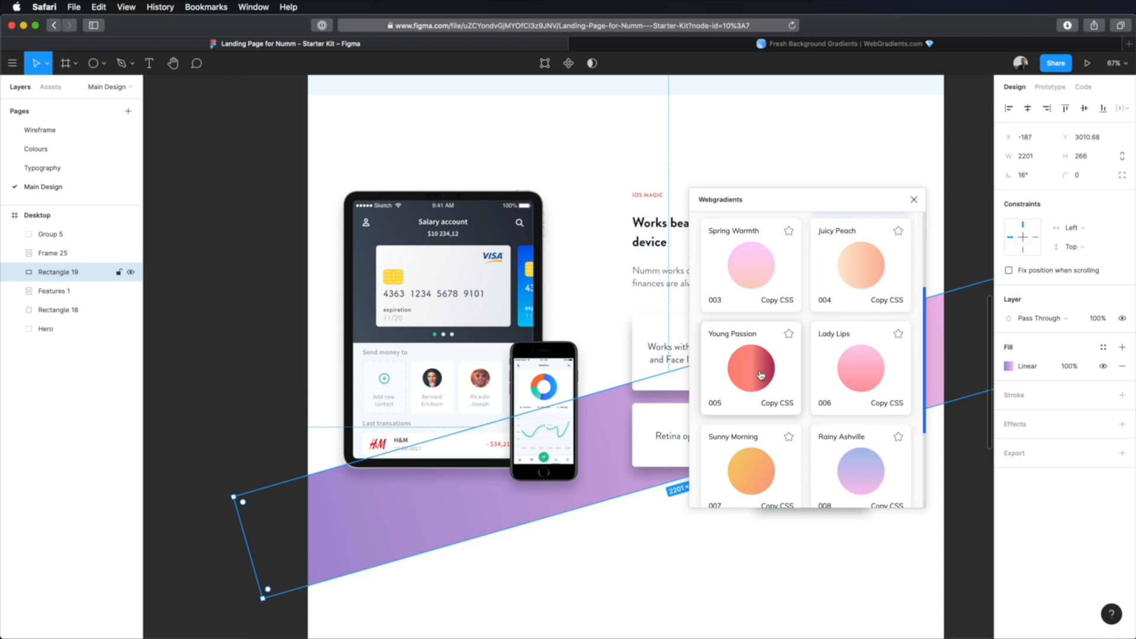
Apply the 008 Rainy Ashville gradient to the slanted band and set its layer opacity to 10%.
left_click(864, 474)
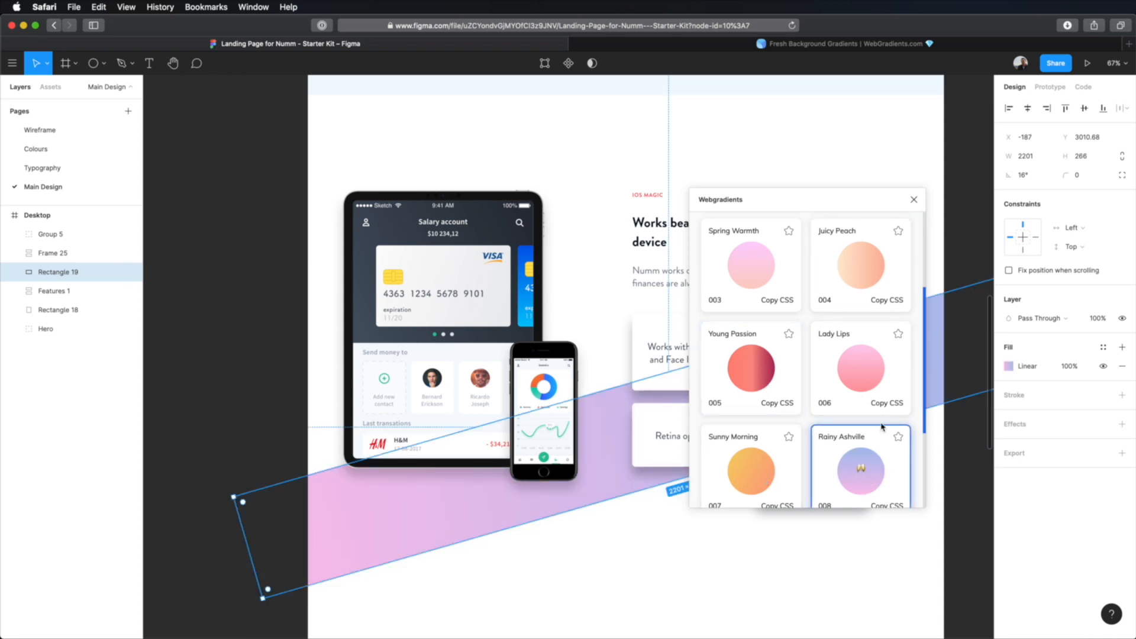
scroll(882, 426, "down", 1)
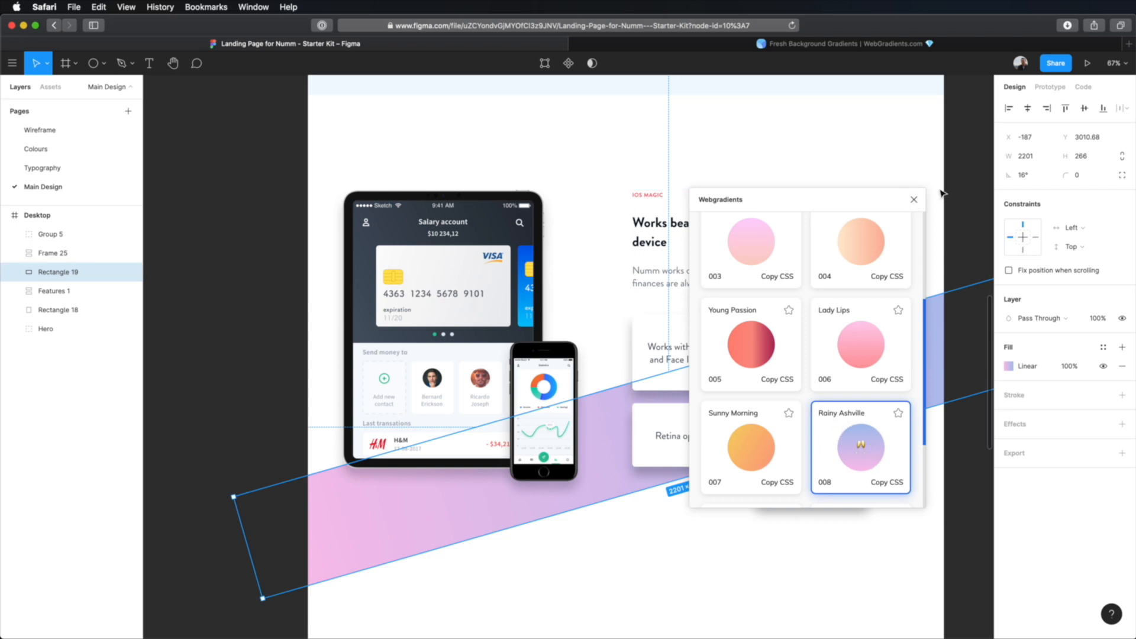
left_click_drag(899, 201, 286, 85)
left_click(1096, 319)
type("1")
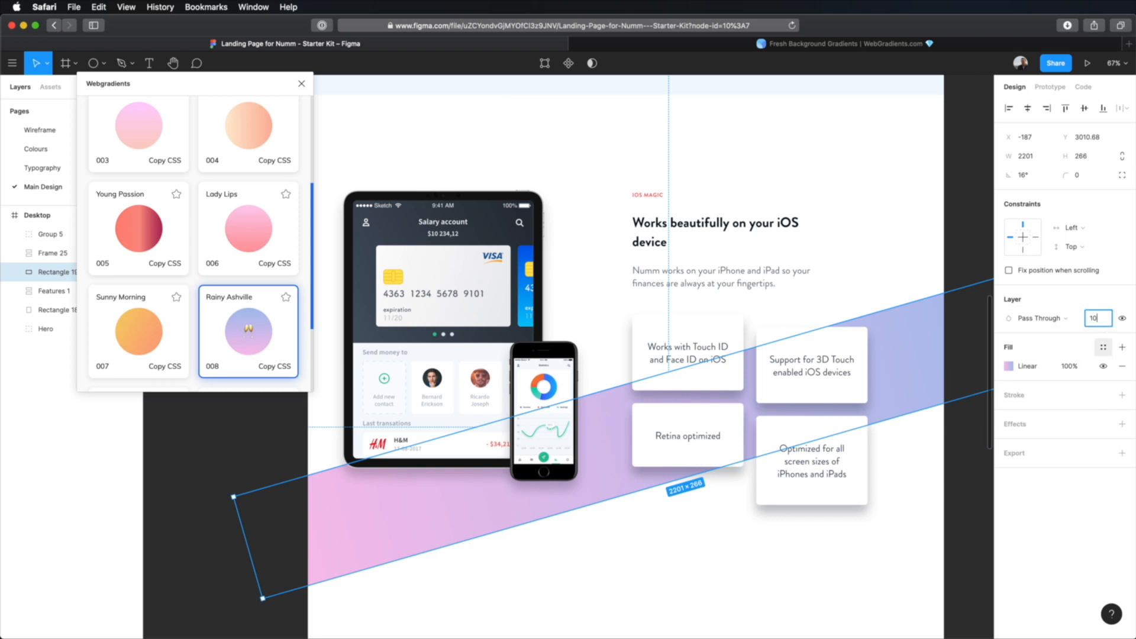
type("0")
key("Return")
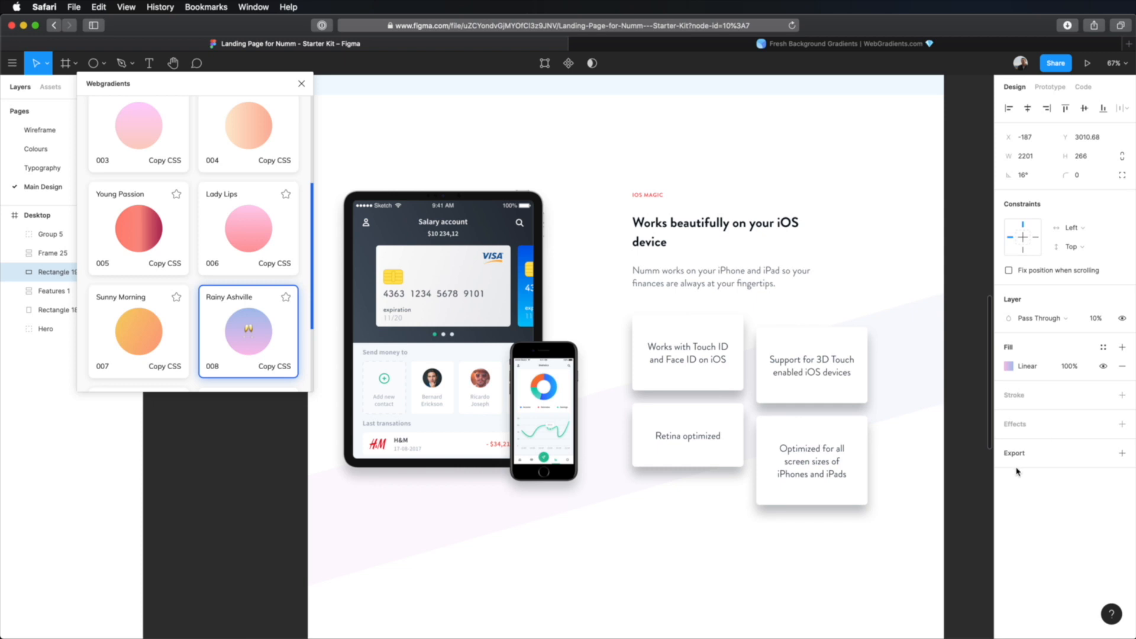
left_click(961, 480)
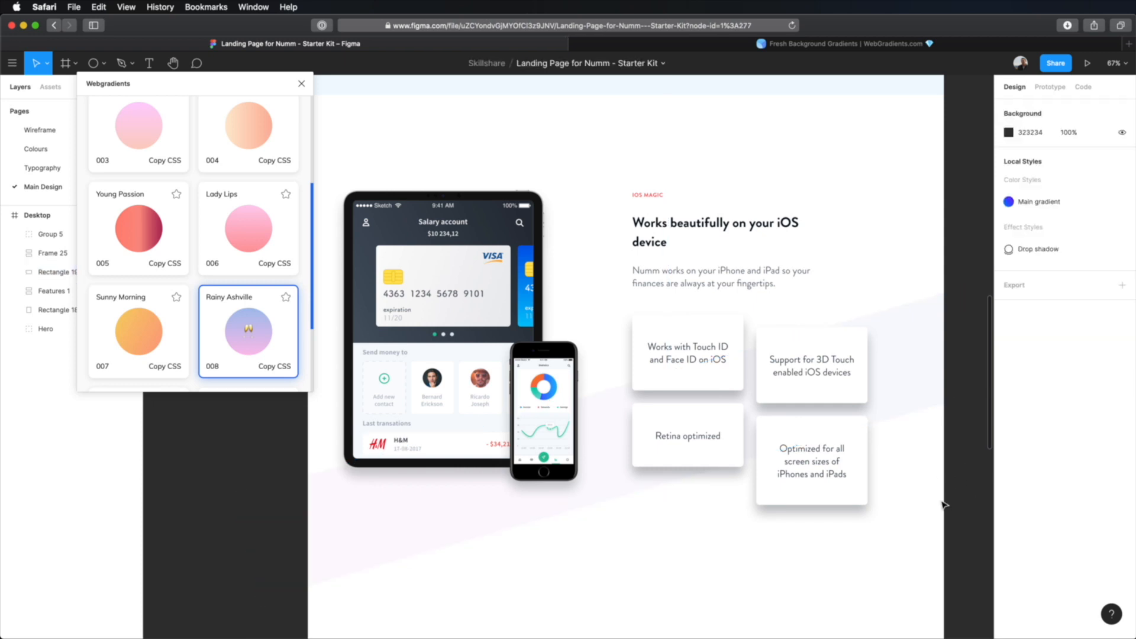
Duplicate the slanted gradient band and set the copy's rotation to 26°.
left_click(934, 395)
key("super+d")
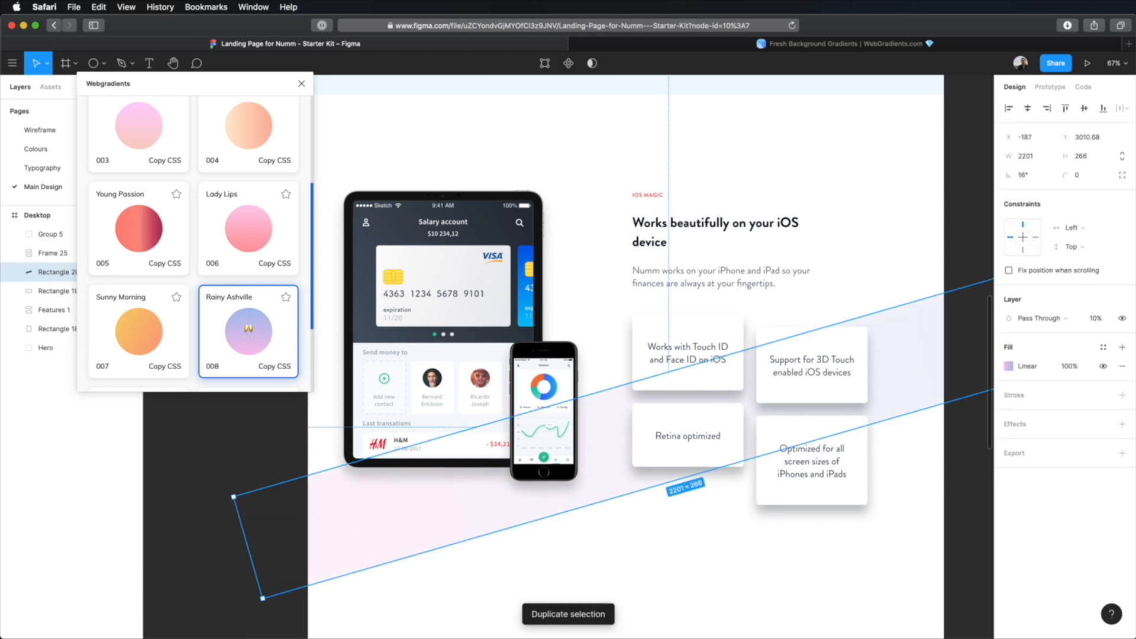
left_click(1025, 176)
type("26")
key("Return")
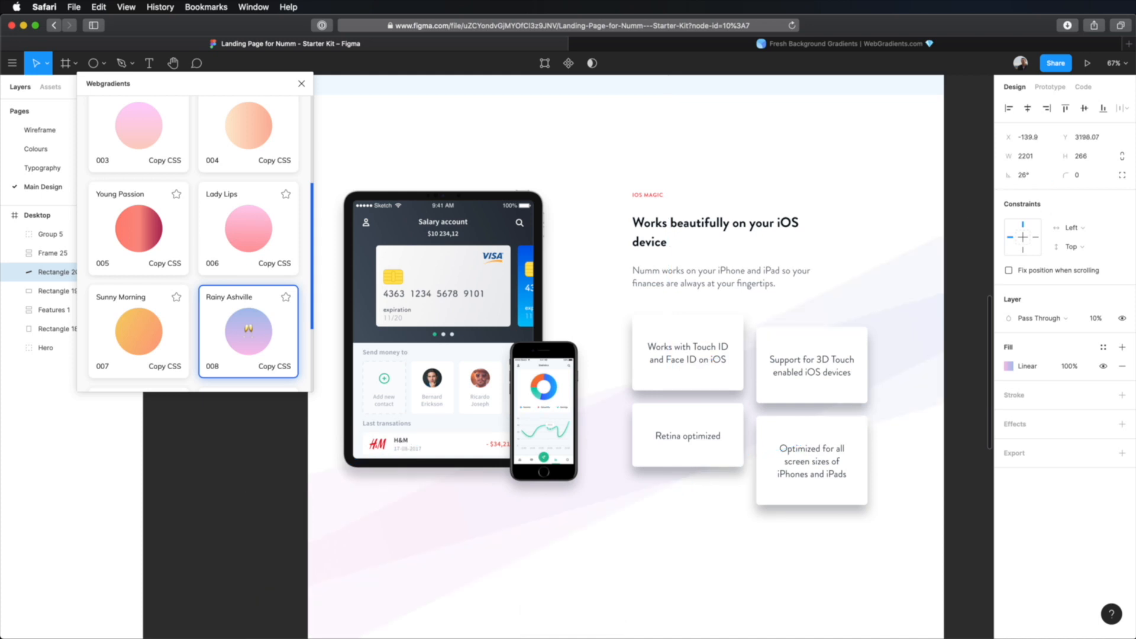
Set the duplicate band's rotation to 12° so it crosses the original at a shallower angle.
left_click(1030, 174)
type("12")
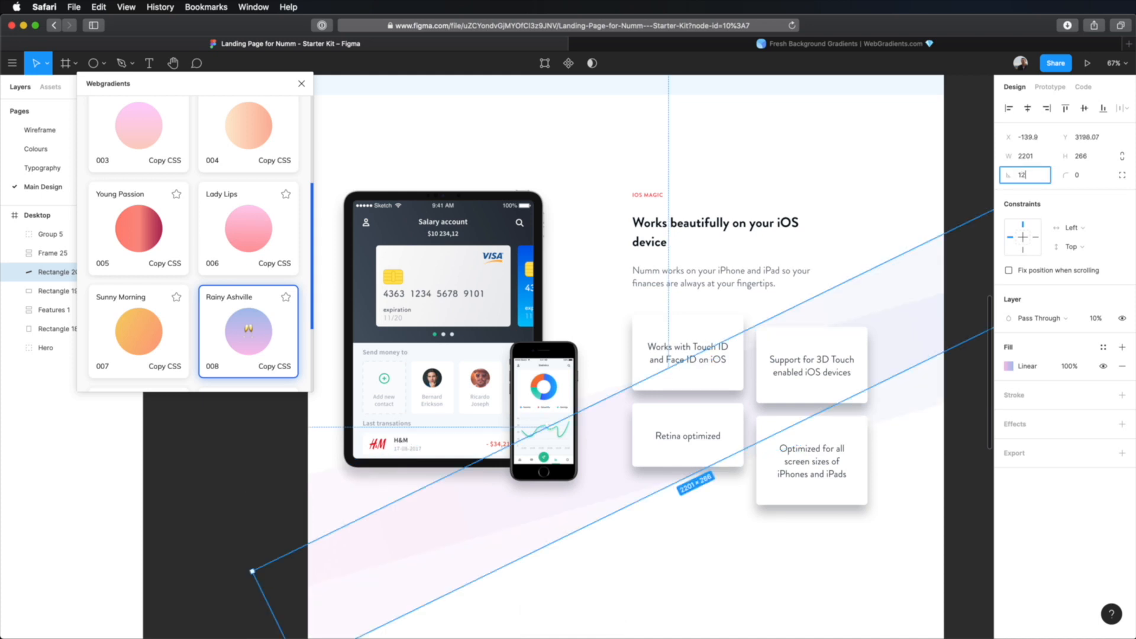
key("Return")
left_click_drag(930, 413, 929, 424)
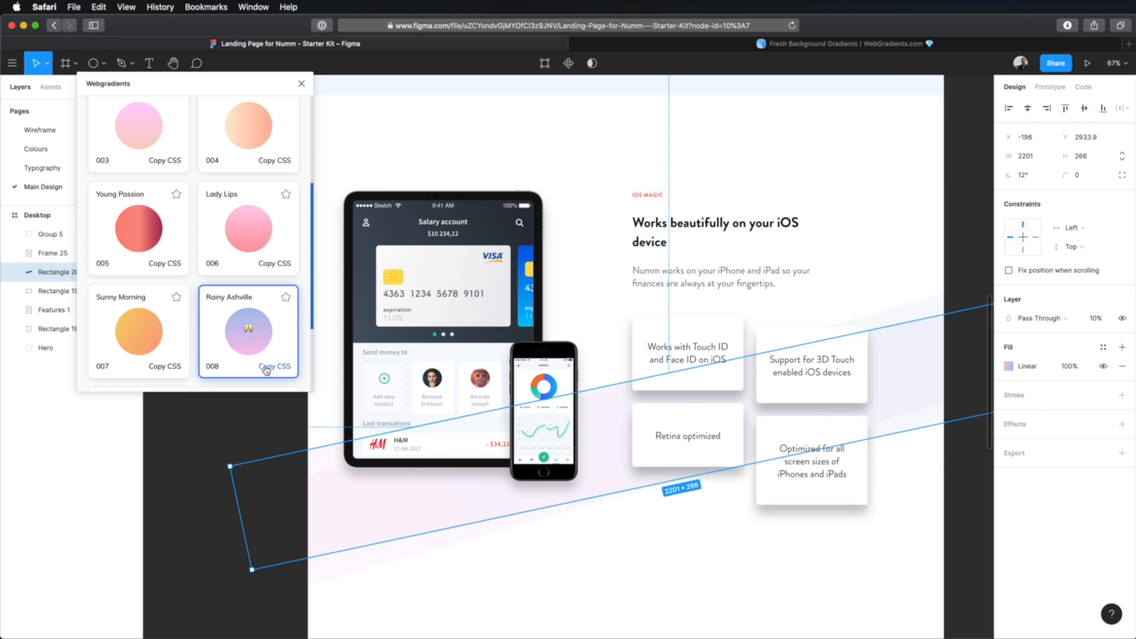
Preview Young Passion on the duplicate band, apply 012 Tempting Azure instead, and close the Webgradients plugin.
left_click(153, 246)
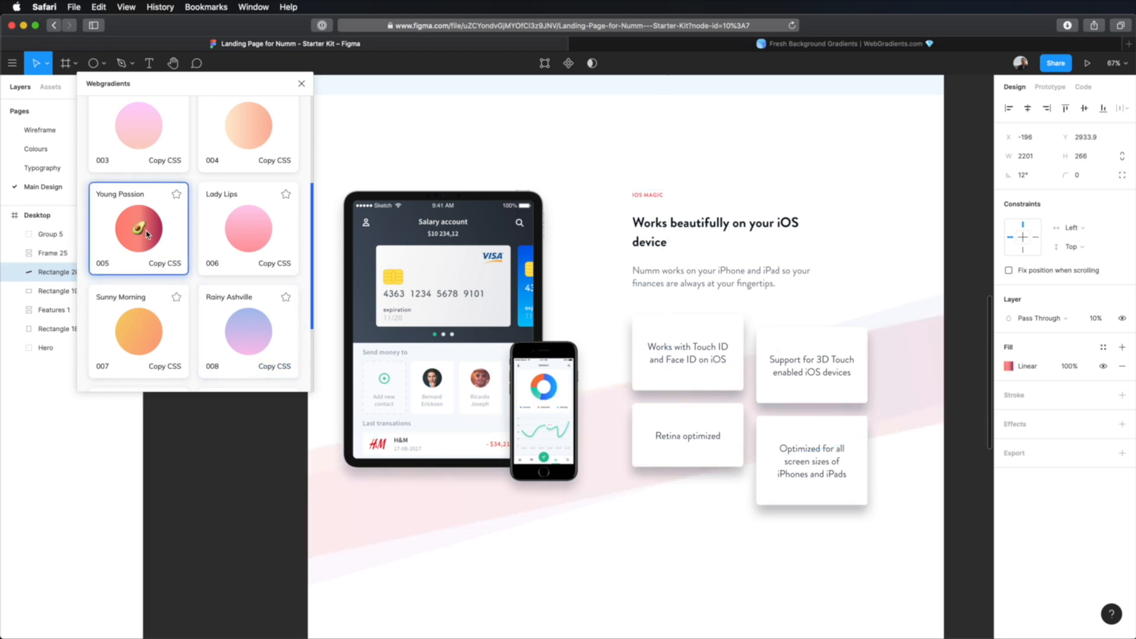
scroll(197, 256, "down", 5)
left_click(243, 264)
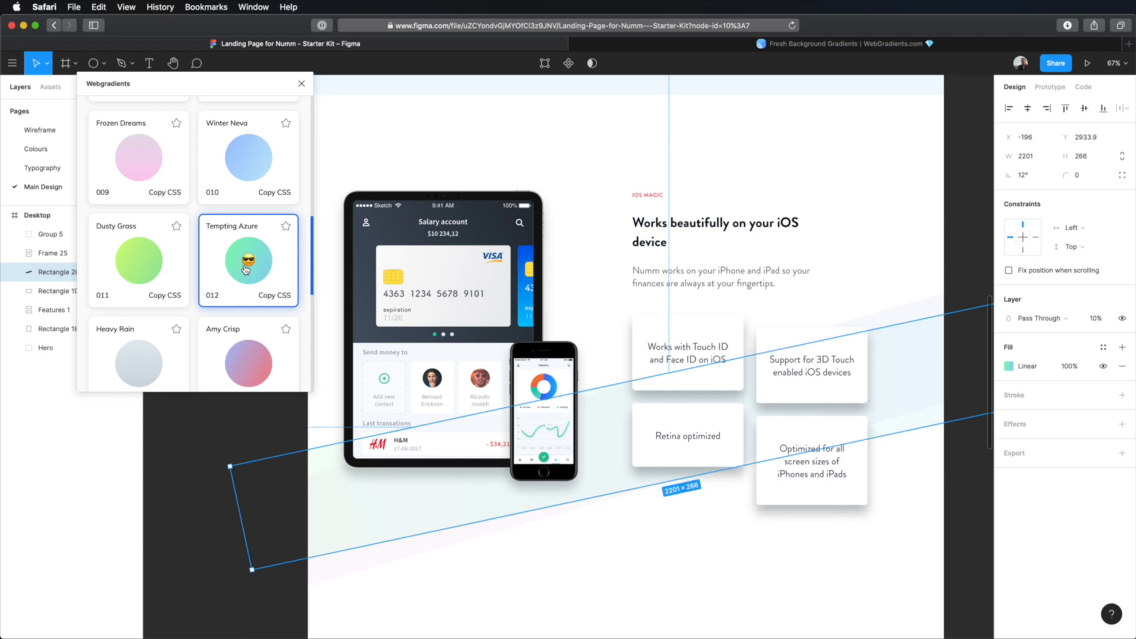
left_click(301, 84)
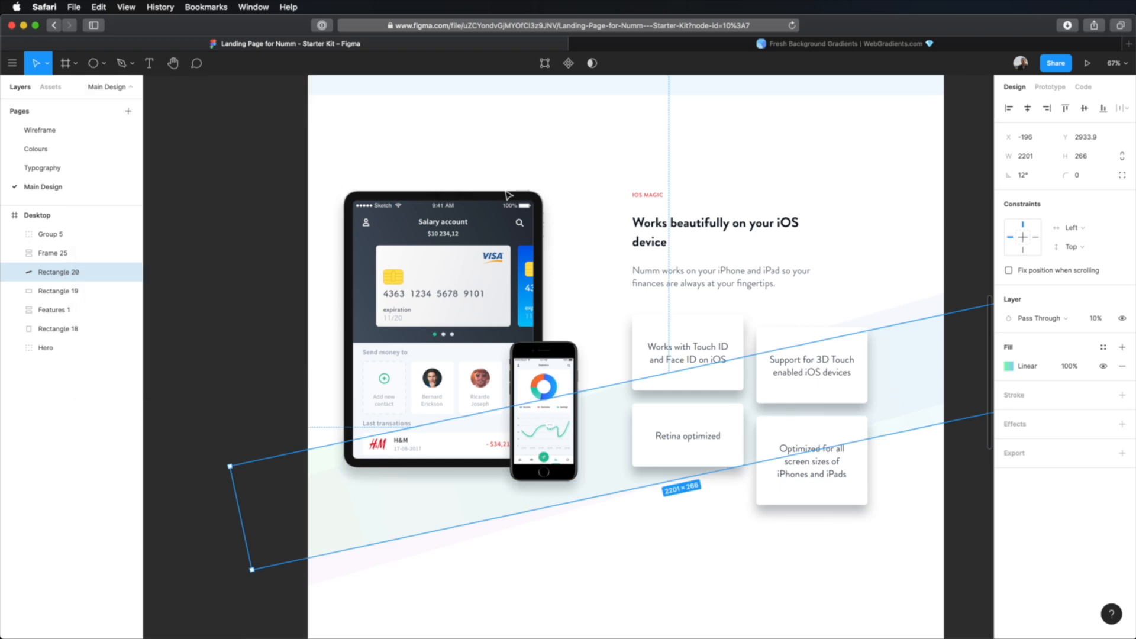
Raise the duplicate band's layer opacity, trying 15% and settling on 20%.
left_click(1096, 318)
type("15")
key("Return")
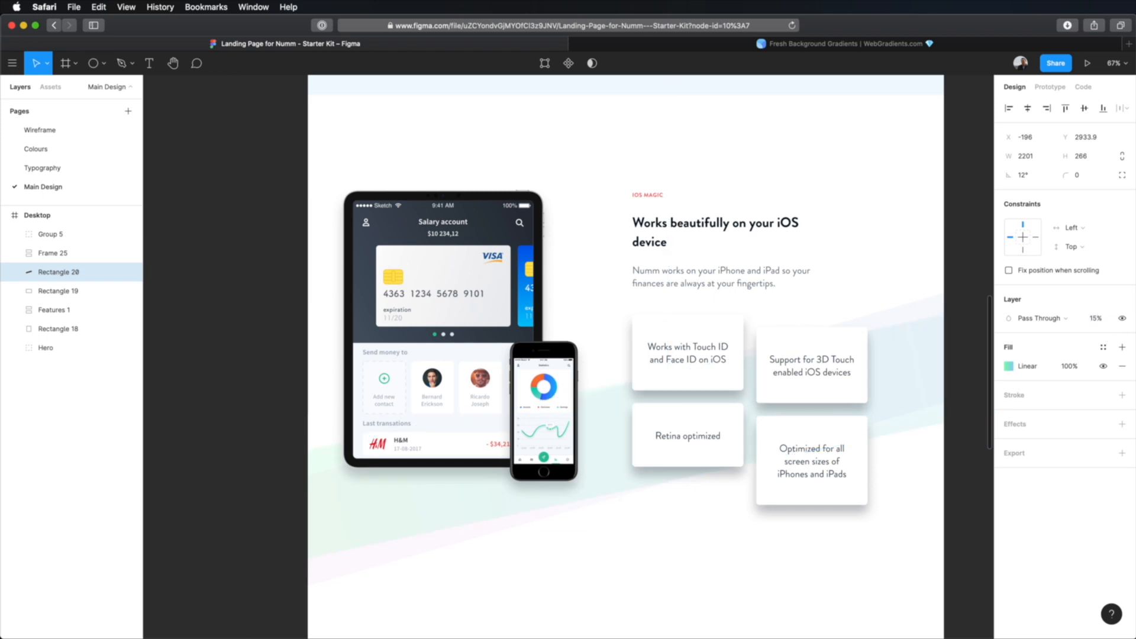
left_click(1098, 319)
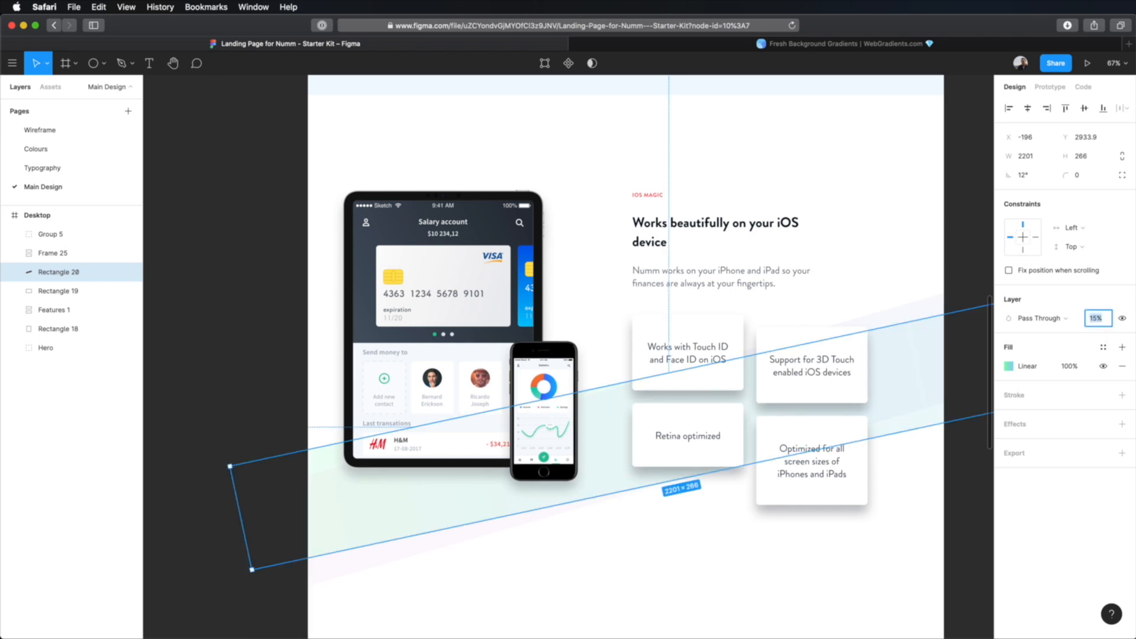
type("20")
key("Return")
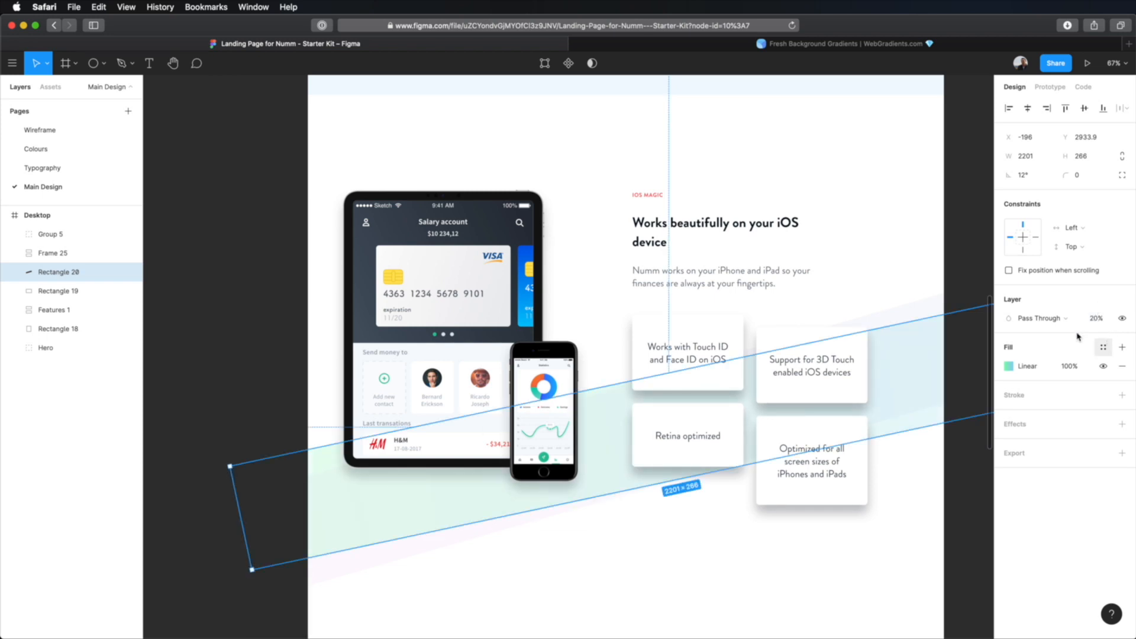
Set the layer opacity of the original Rainy Ashville band, Rectangle 19, to 20% and deselect it.
left_click(913, 318)
left_click(1098, 318)
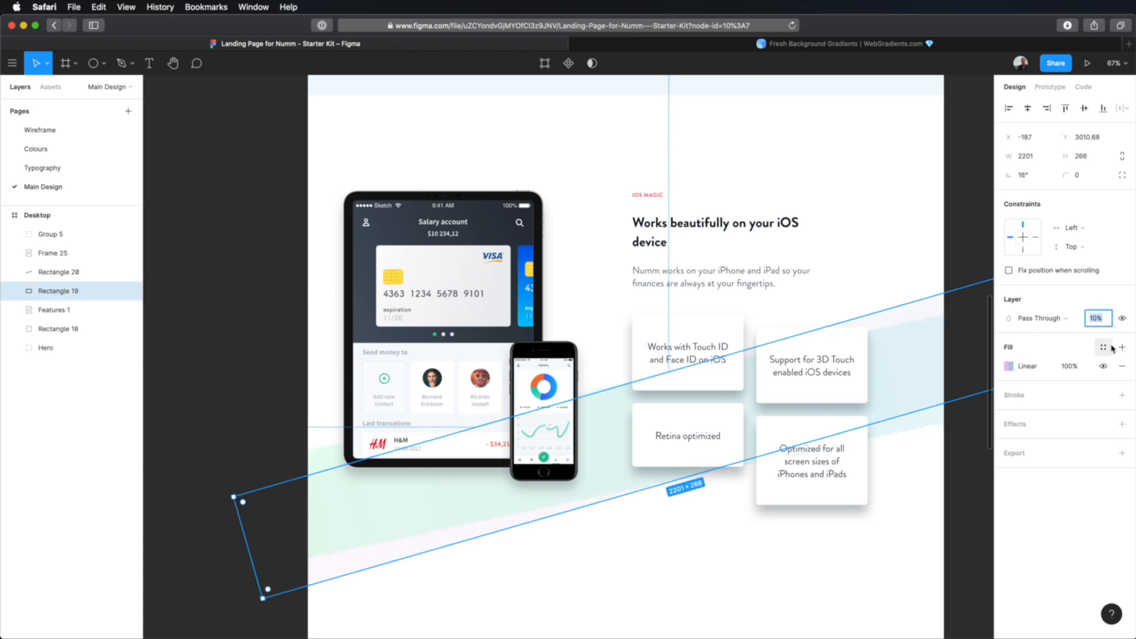
type("20")
key("Return")
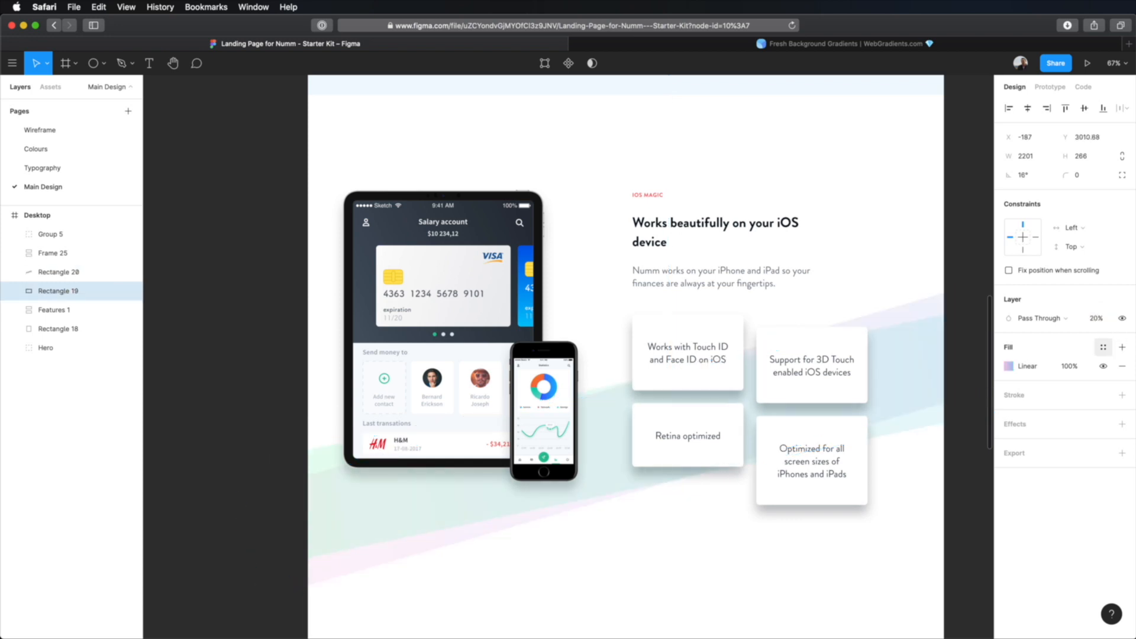
left_click(961, 243)
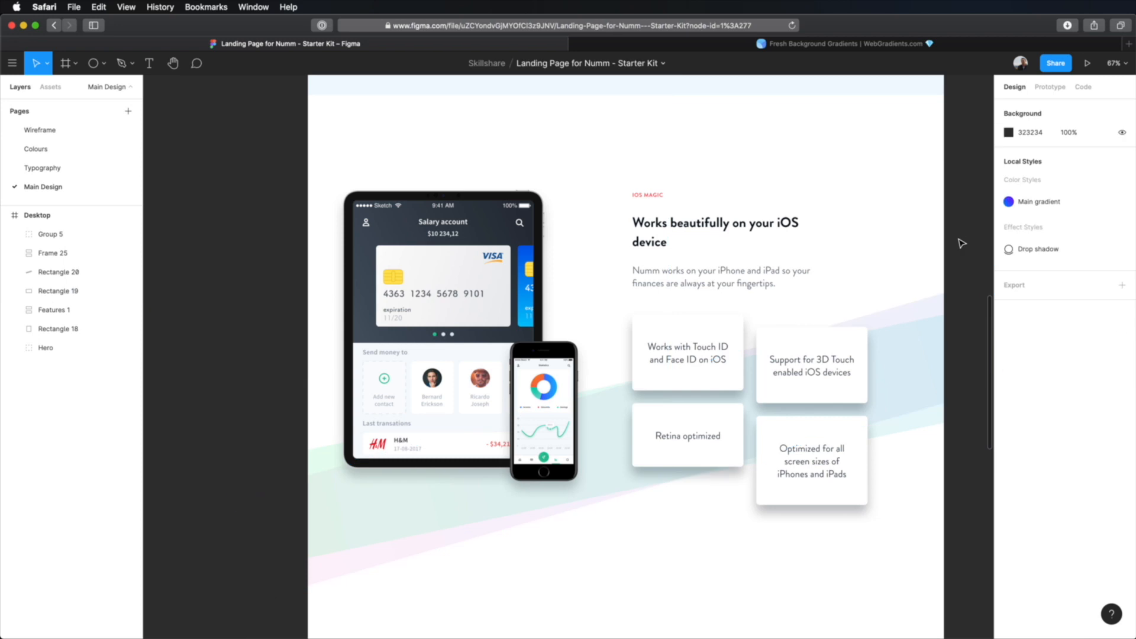
Group the whole iOS section: the device images, the text and cards frame, and both slanted gradient bands.
scroll(969, 283, "down", 2)
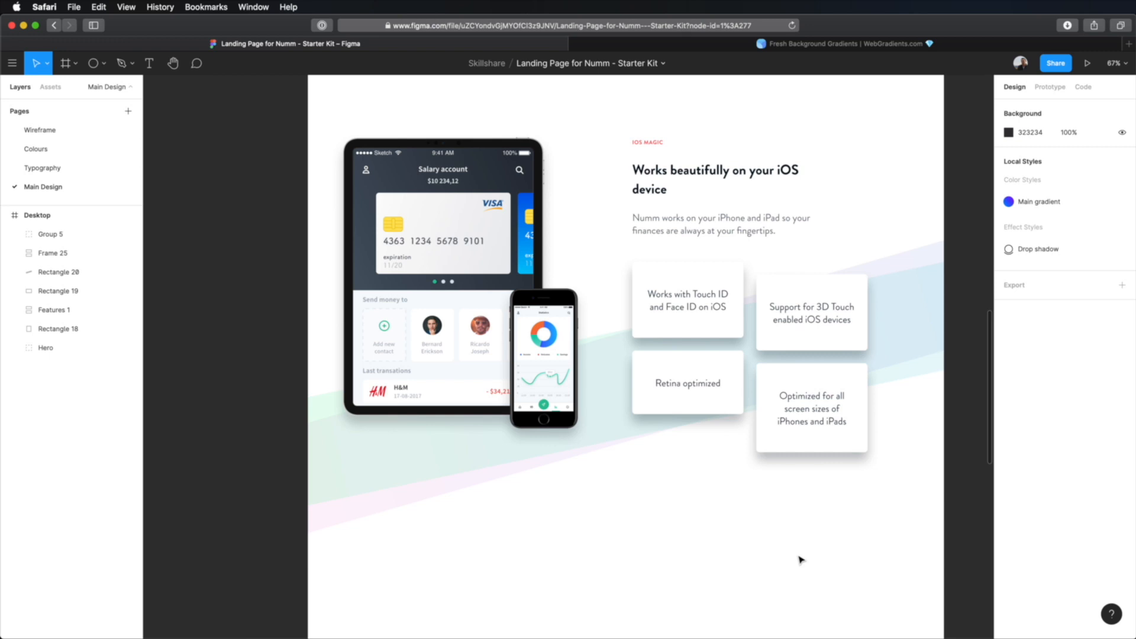
scroll(798, 559, "up", 1)
scroll(800, 559, "up", 1)
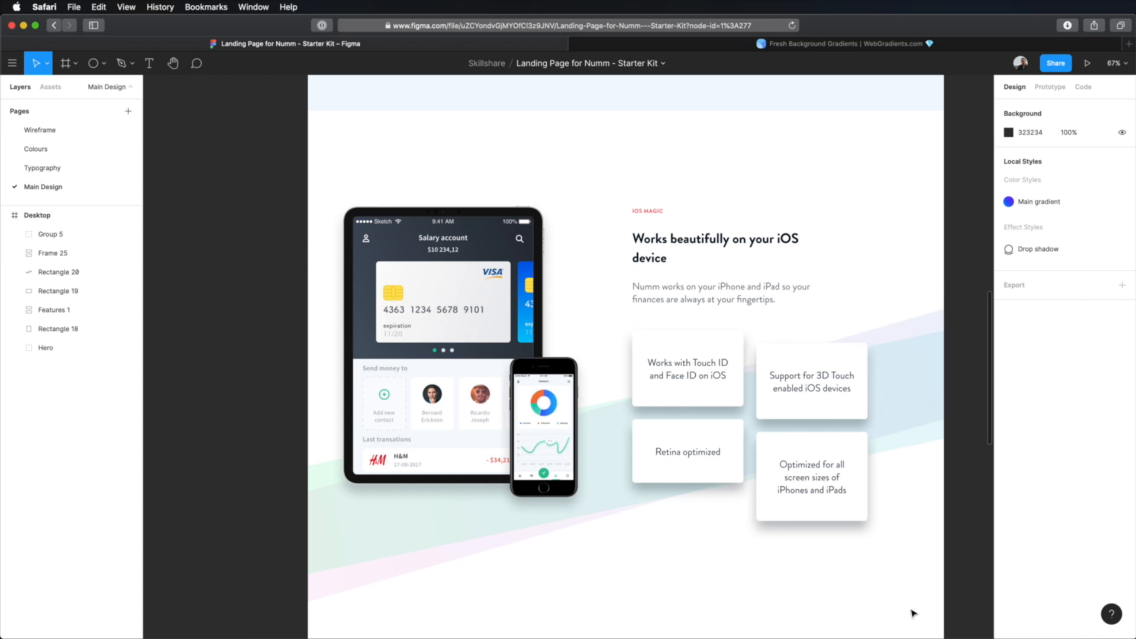
scroll(913, 612, "down", 5)
scroll(349, 533, "up", 2)
left_click_drag(400, 541, 964, 101)
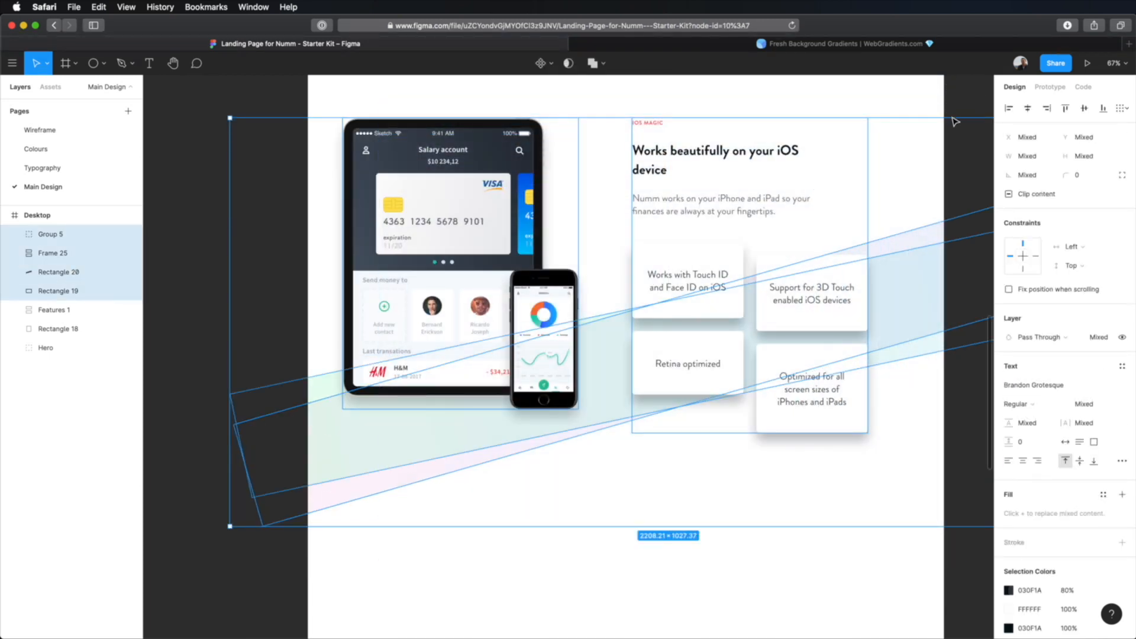
key("super+g")
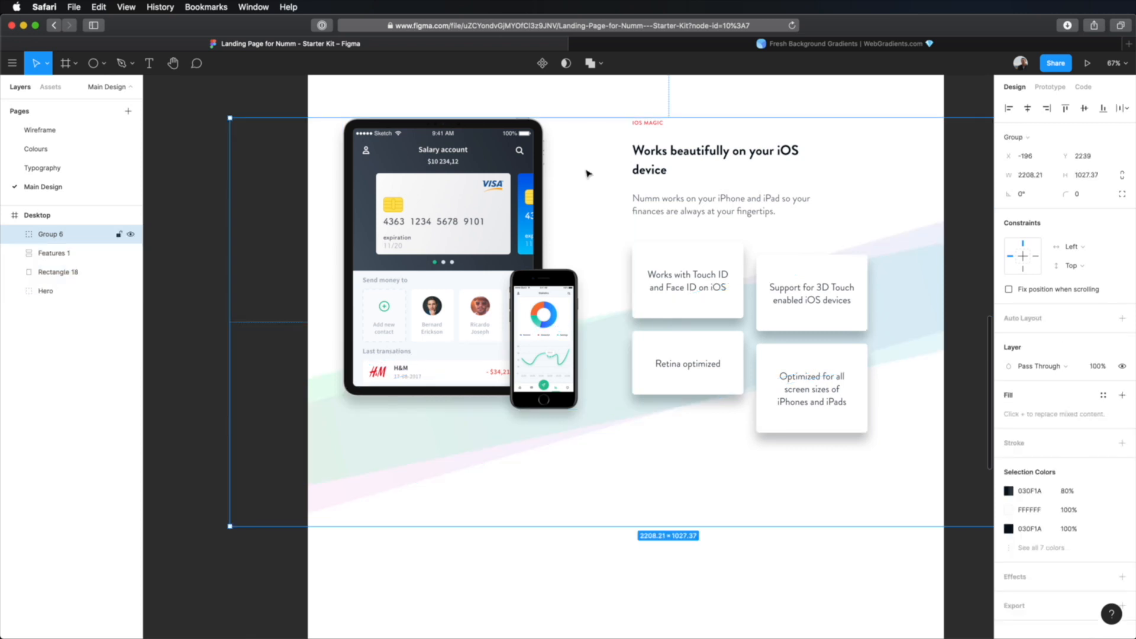
Rename the iOS section's group to Features 2.
double_click(50, 235)
type("Feat")
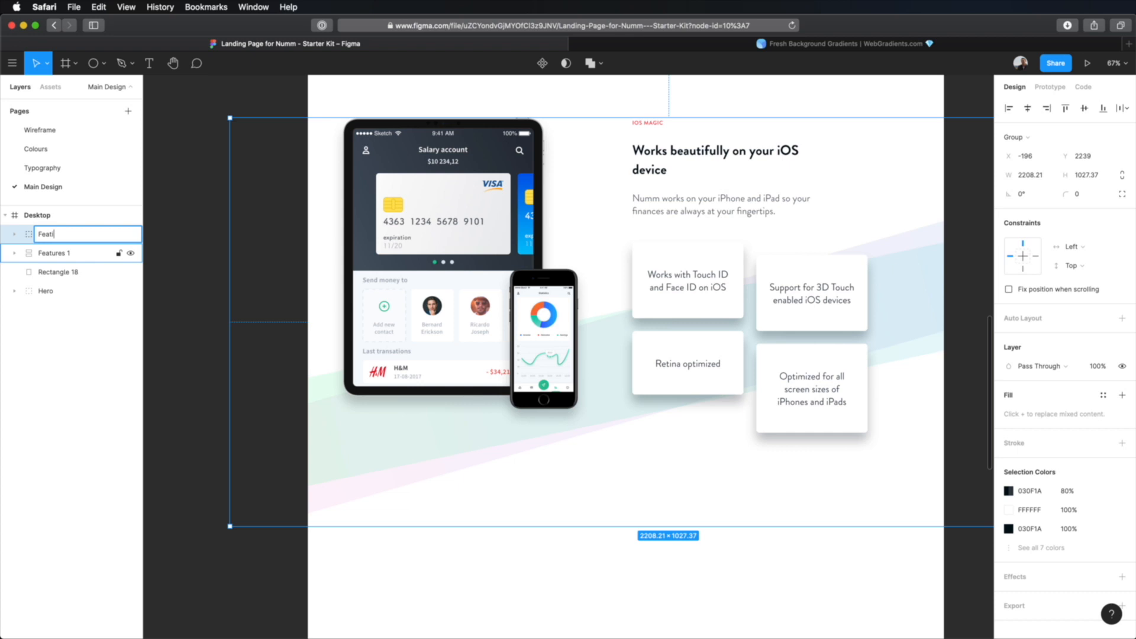
type("ures 2")
key("Return")
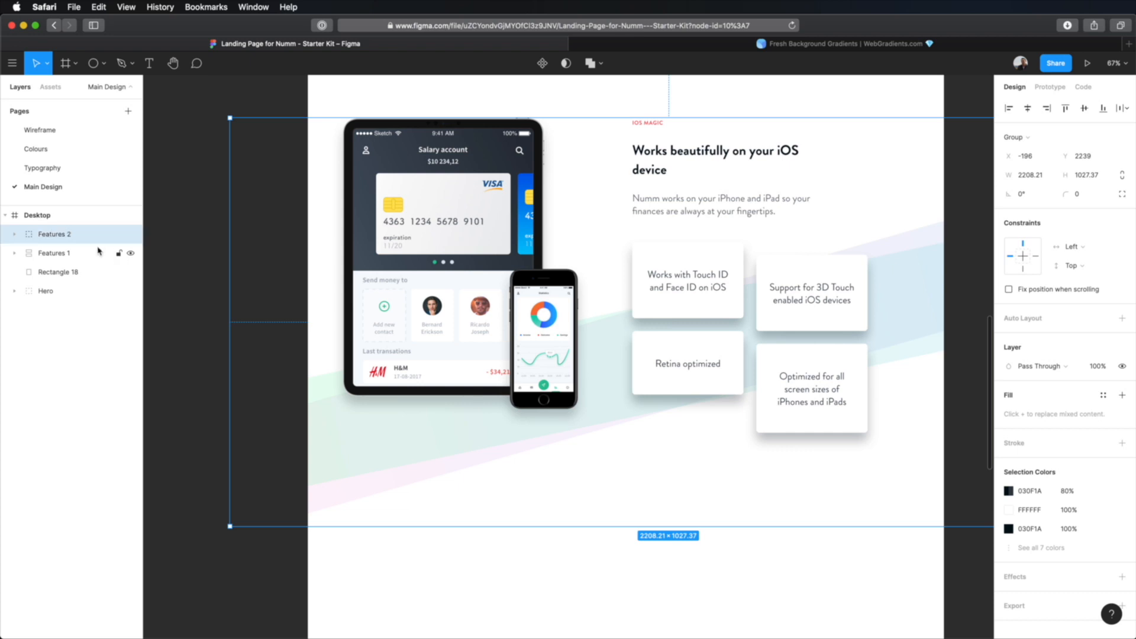